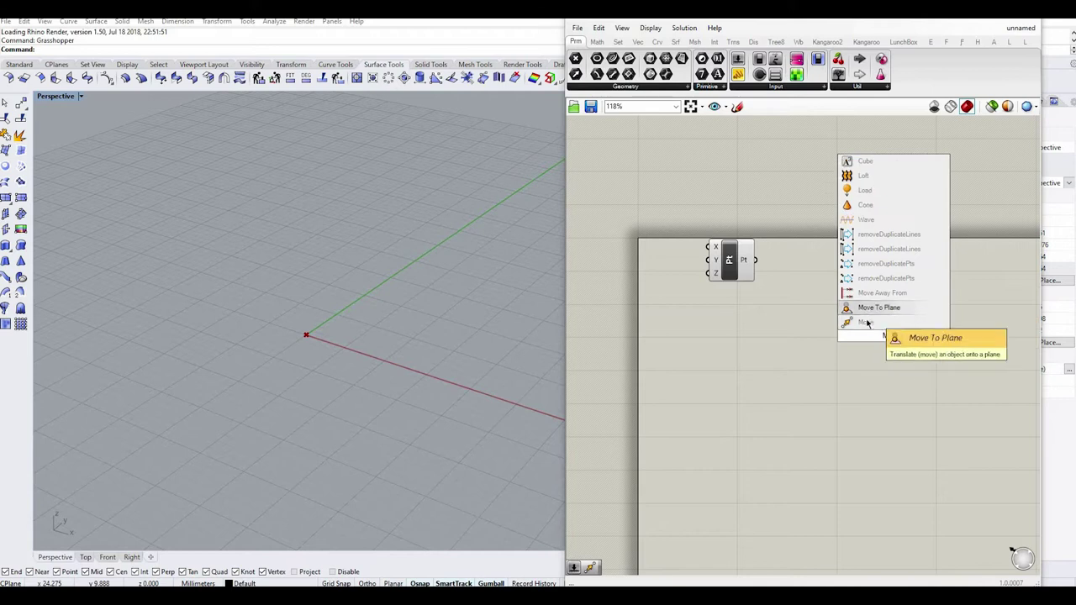
{"action": "double_click", "coordinate": [819, 321]}
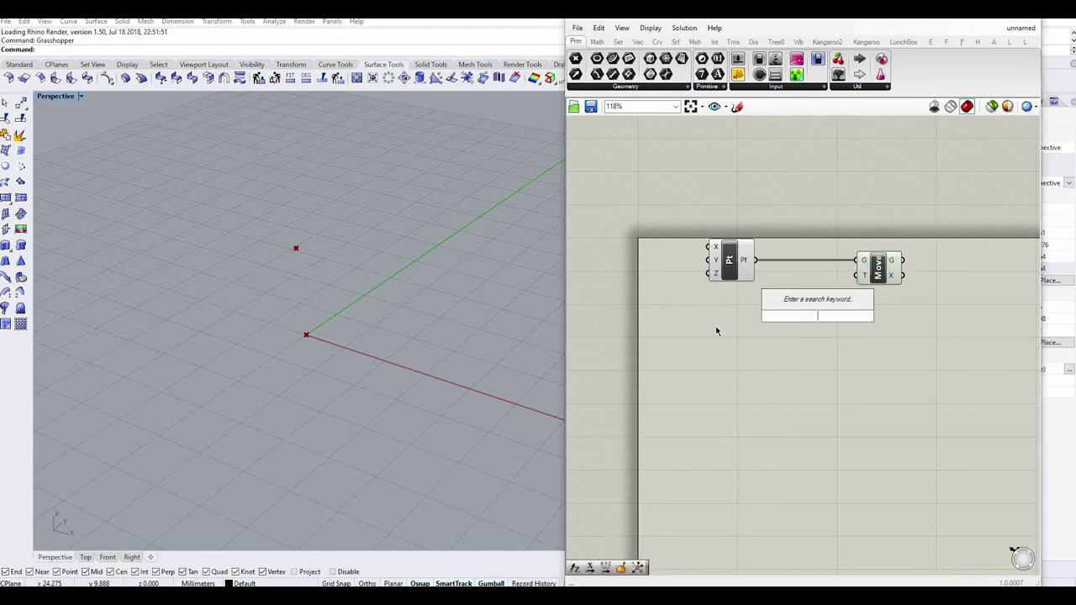
{"action": "double_click", "coordinate": [795, 324]}
{"action": "type", "text": "x"}
{"action": "key", "text": "Return"}
{"action": "left_click_drag", "start_coordinate": [823, 313], "coordinate": [818, 286]}
{"action": "double_click", "coordinate": [745, 324]}
{"action": "left_click", "coordinate": [803, 302]}
{"action": "key", "text": "Delete"}
- Add a Unit Y vector and wire it into the Move component's motion input
{"action": "double_click", "coordinate": [802, 310]}
{"action": "type", "text": "y"}
{"action": "key", "text": "Return"}
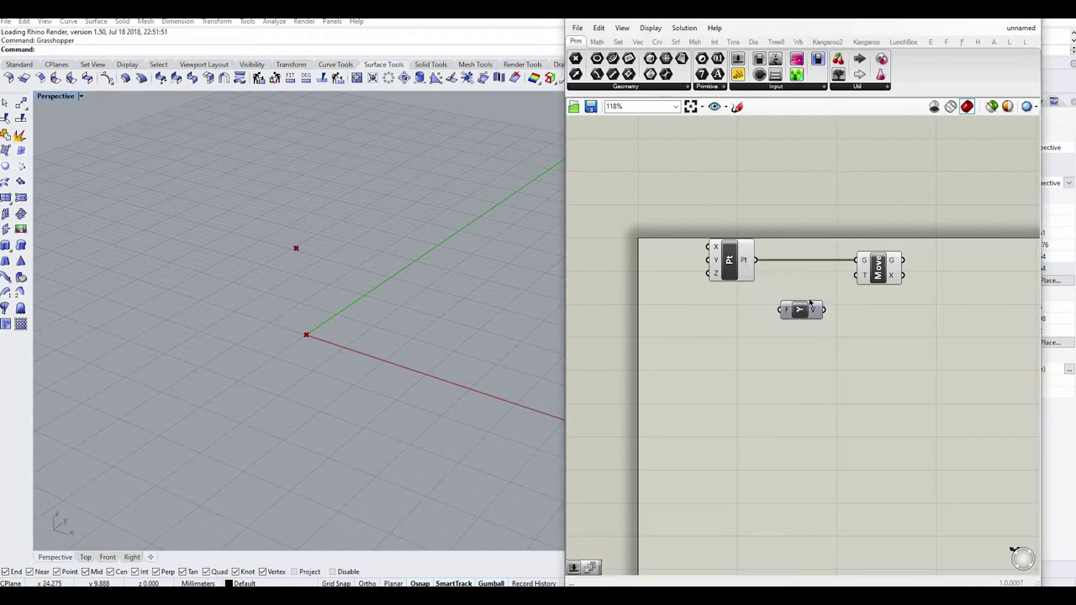
{"action": "left_click_drag", "start_coordinate": [822, 297], "coordinate": [855, 275]}
- Add a Series component and connect its output to the Unit Y vector's factor
{"action": "double_click", "coordinate": [746, 336]}
{"action": "type", "text": "se"}
{"action": "left_click", "coordinate": [743, 321]}
{"action": "left_click_drag", "start_coordinate": [755, 330], "coordinate": [777, 304]}
- Add two number sliders, 10 wired to the Series count and 5 wired to the Series step
{"action": "right_click_drag", "start_coordinate": [692, 348], "coordinate": [754, 371]}
{"action": "double_click", "coordinate": [692, 344]}
{"action": "type", "text": "10"}
{"action": "key", "text": "Return"}
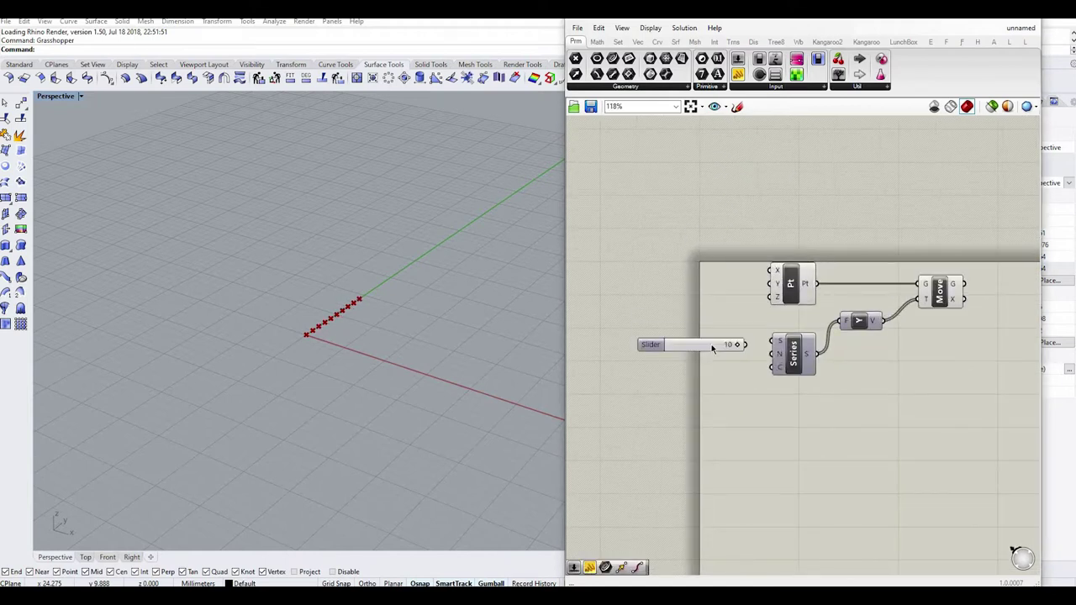
{"action": "double_click", "coordinate": [683, 343]}
{"action": "type", "text": "5"}
{"action": "key", "text": "Return"}
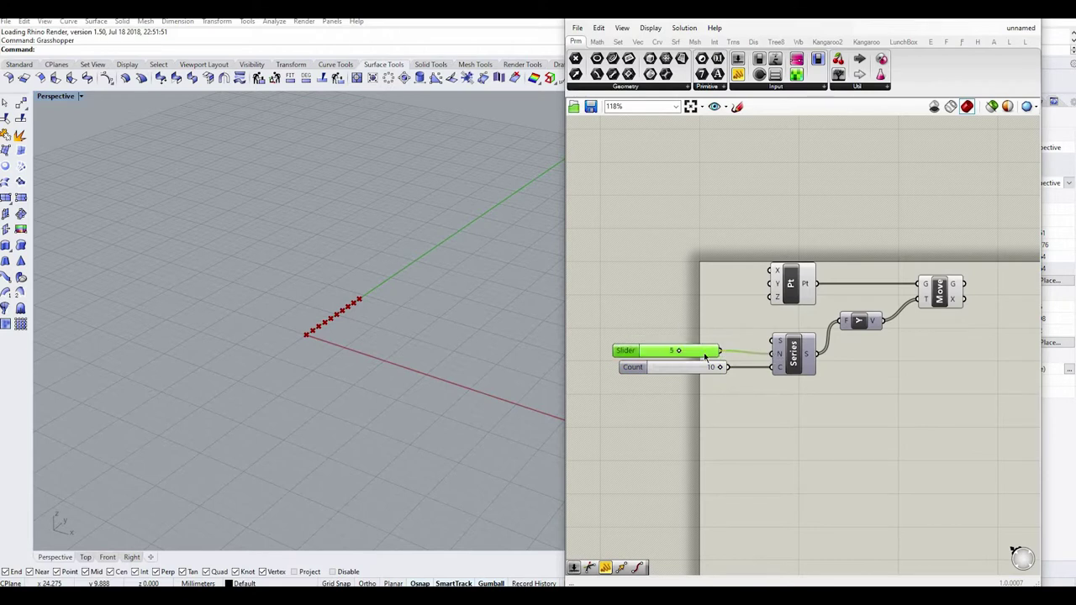
- Add a second Move component and feed it the geometry output of the first Move
{"action": "right_click_drag", "start_coordinate": [304, 339], "coordinate": [892, 343]}
{"action": "left_click", "coordinate": [892, 343]}
{"action": "scroll", "coordinate": [893, 343], "scroll_direction": "down", "scroll_amount": 2}
{"action": "double_click", "coordinate": [925, 379]}
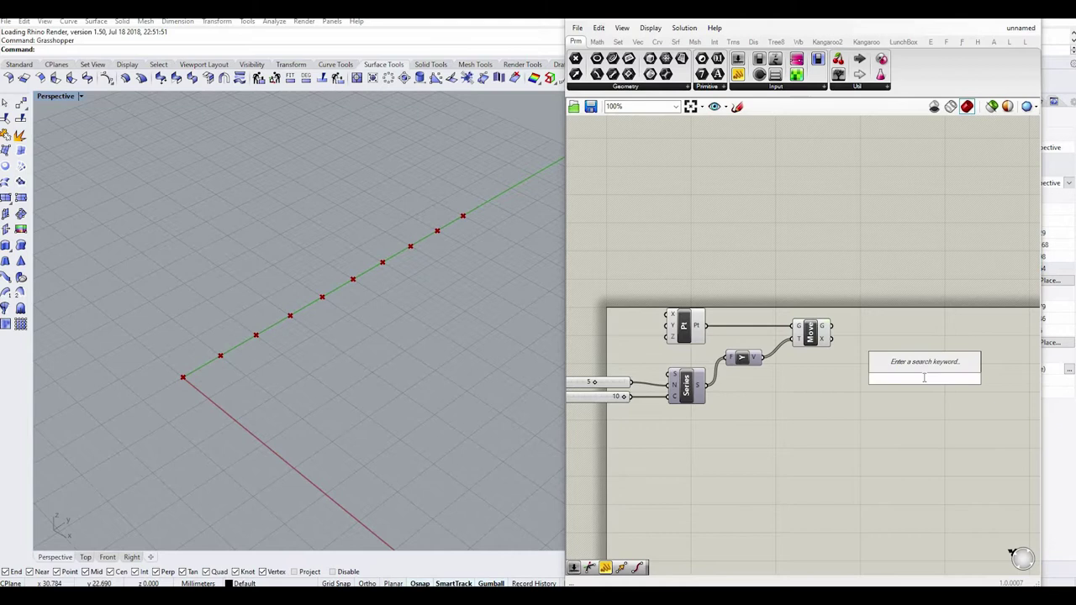
{"action": "type", "text": "move"}
{"action": "left_click", "coordinate": [920, 366]}
{"action": "scroll", "coordinate": [774, 376], "scroll_direction": "down", "scroll_amount": 3}
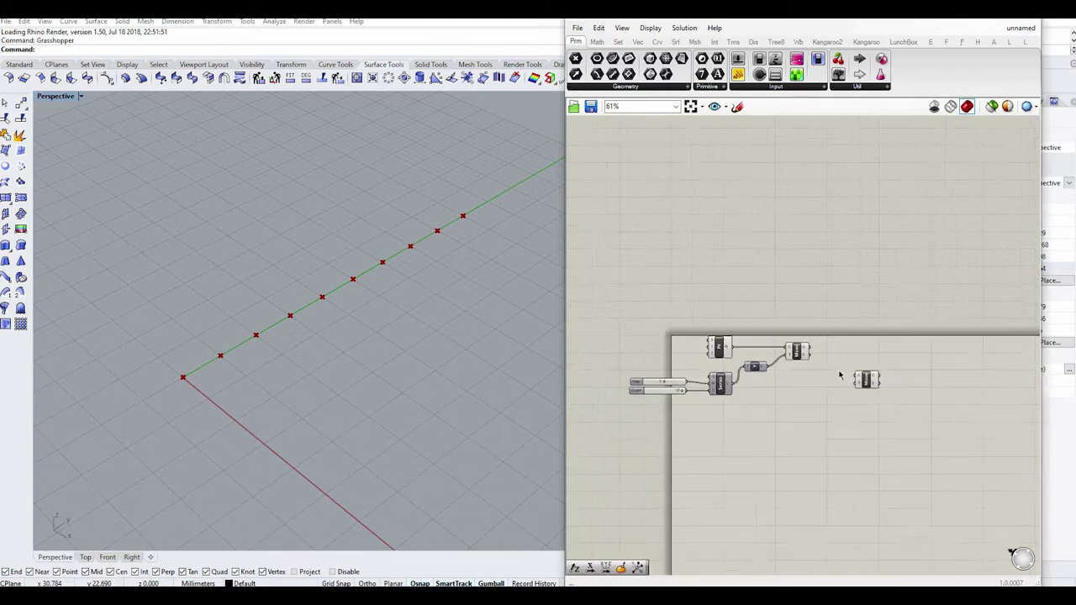
{"action": "scroll", "coordinate": [924, 397], "scroll_direction": "up", "scroll_amount": 3}
{"action": "left_click_drag", "start_coordinate": [831, 369], "coordinate": [893, 345]}
{"action": "left_click_drag", "start_coordinate": [739, 315], "coordinate": [921, 300]}
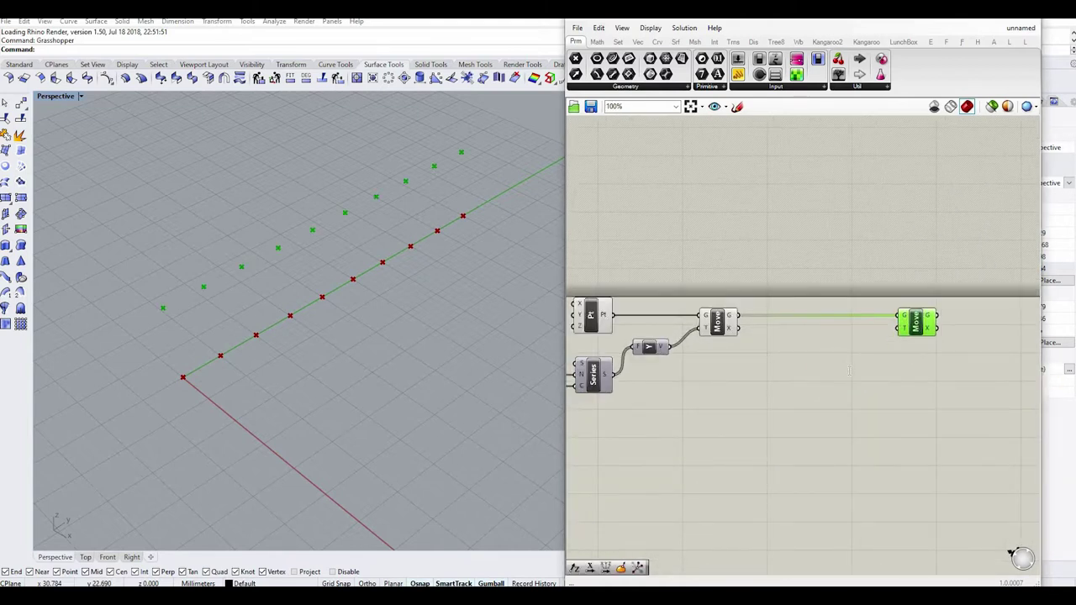
- Add a Unit X vector to drive the second Move component's motion
{"action": "double_click", "coordinate": [849, 369]}
{"action": "type", "text": "x"}
{"action": "key", "text": "Return"}
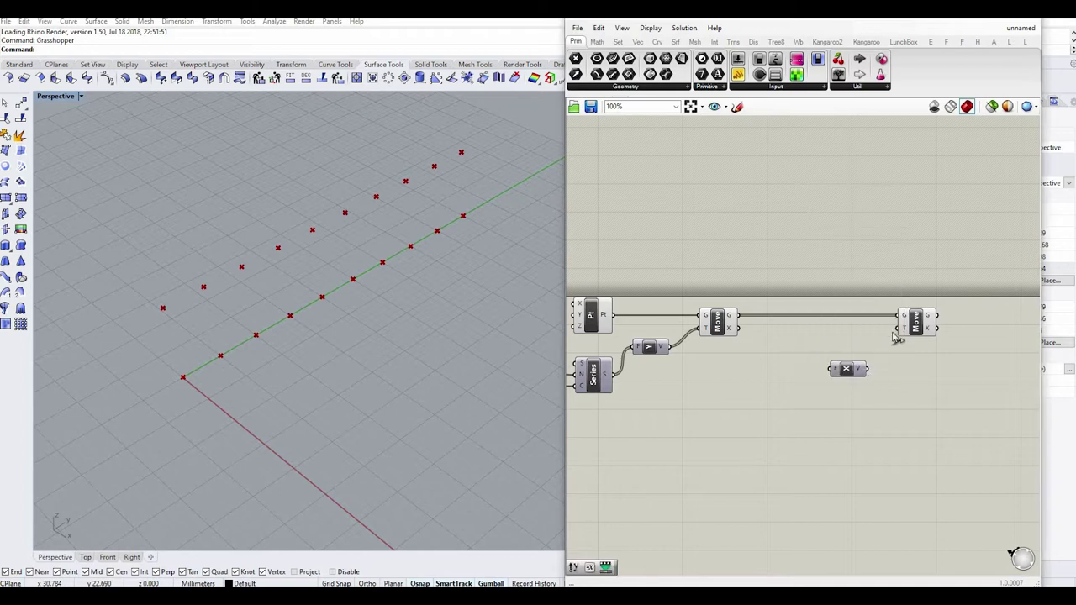
- Add a Remap Numbers component and wire its mapped output into the Unit X factor
{"action": "double_click", "coordinate": [809, 407]}
{"action": "type", "text": "remap"}
{"action": "left_click", "coordinate": [786, 394]}
{"action": "left_click_drag", "start_coordinate": [800, 410], "coordinate": [787, 412]}
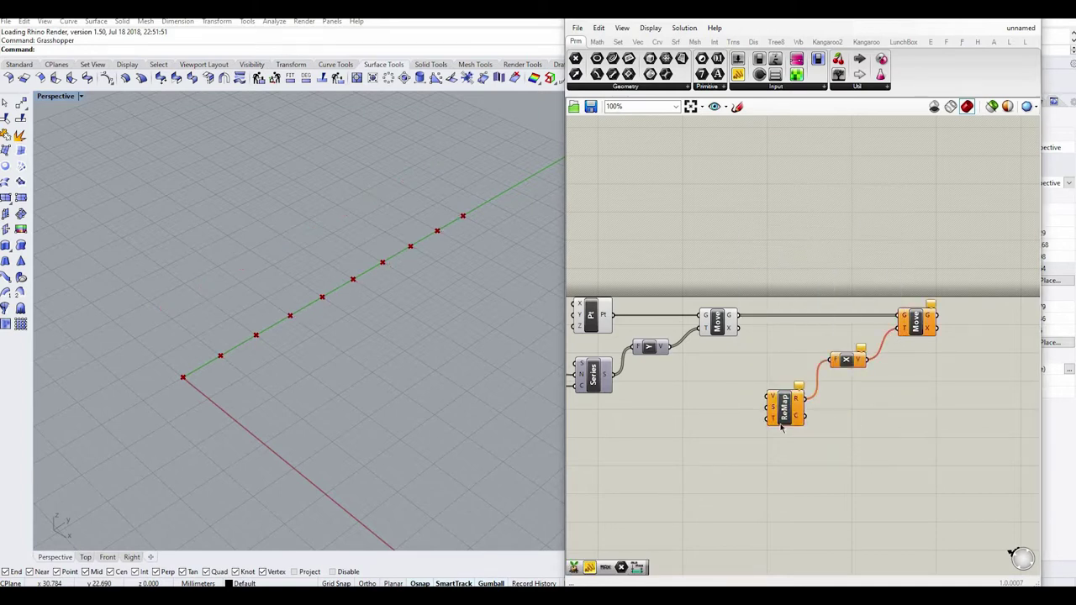
{"action": "left_click", "coordinate": [816, 426]}
{"action": "scroll", "coordinate": [807, 427], "scroll_direction": "down", "scroll_amount": 2}
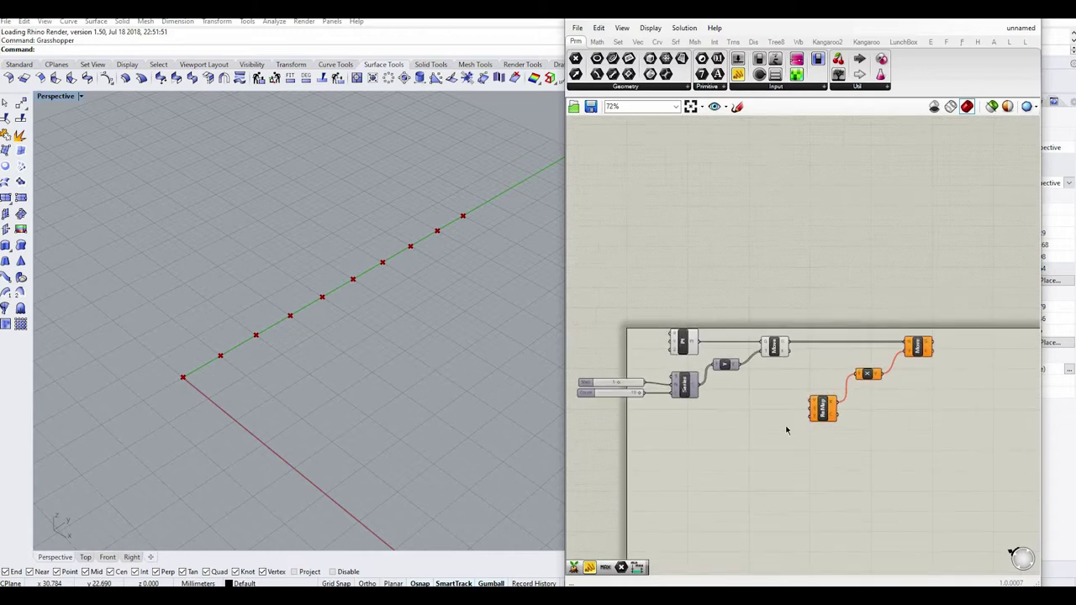
- Add a Point parameter and assign it a single point placed beside the row of points in the Perspective viewport
{"action": "double_click", "coordinate": [705, 431]}
{"action": "type", "text": "point"}
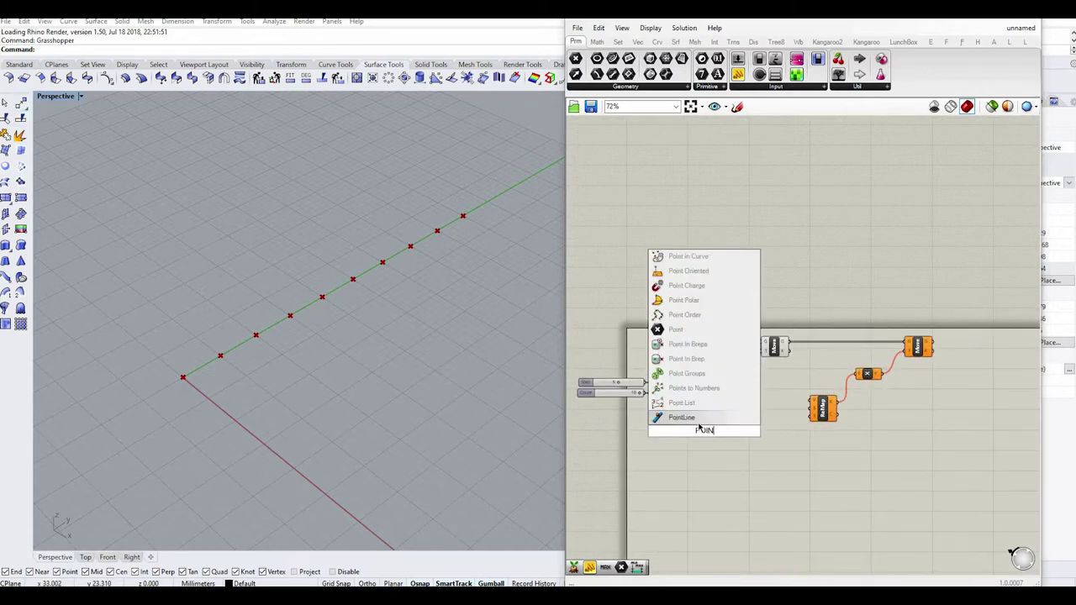
{"action": "key", "text": "Return"}
{"action": "right_click", "coordinate": [704, 432]}
{"action": "left_click", "coordinate": [757, 505]}
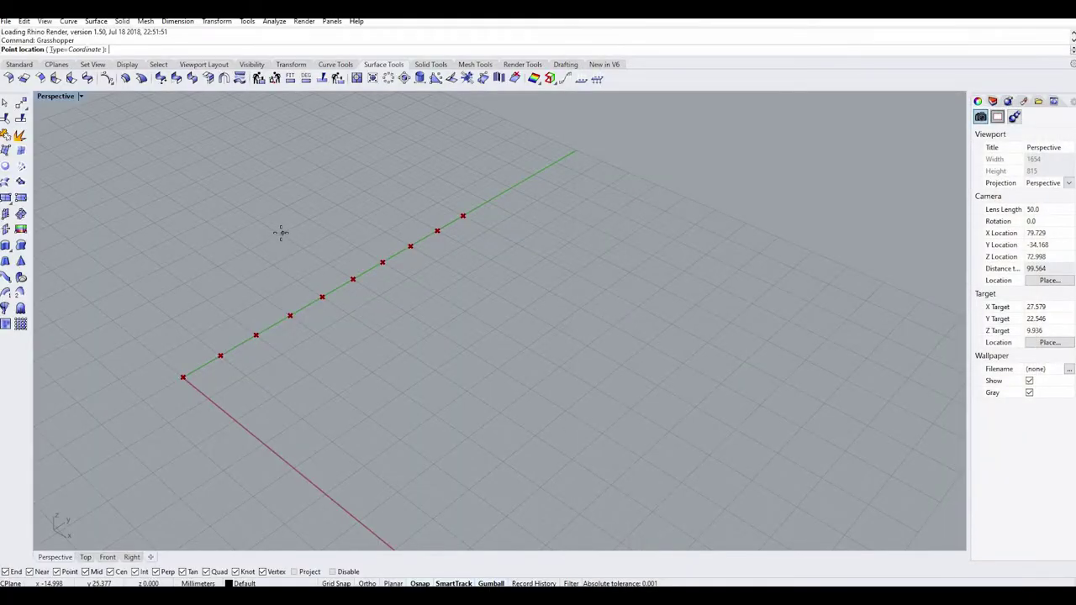
{"action": "left_click", "coordinate": [281, 233]}
- Add a Distance component between the Point parameter and the first Move's points, and place the pair closer below the first Move
{"action": "scroll", "coordinate": [757, 437], "scroll_direction": "up", "scroll_amount": 2}
{"action": "double_click", "coordinate": [761, 461]}
{"action": "type", "text": "DIst"}
{"action": "key", "text": "Return"}
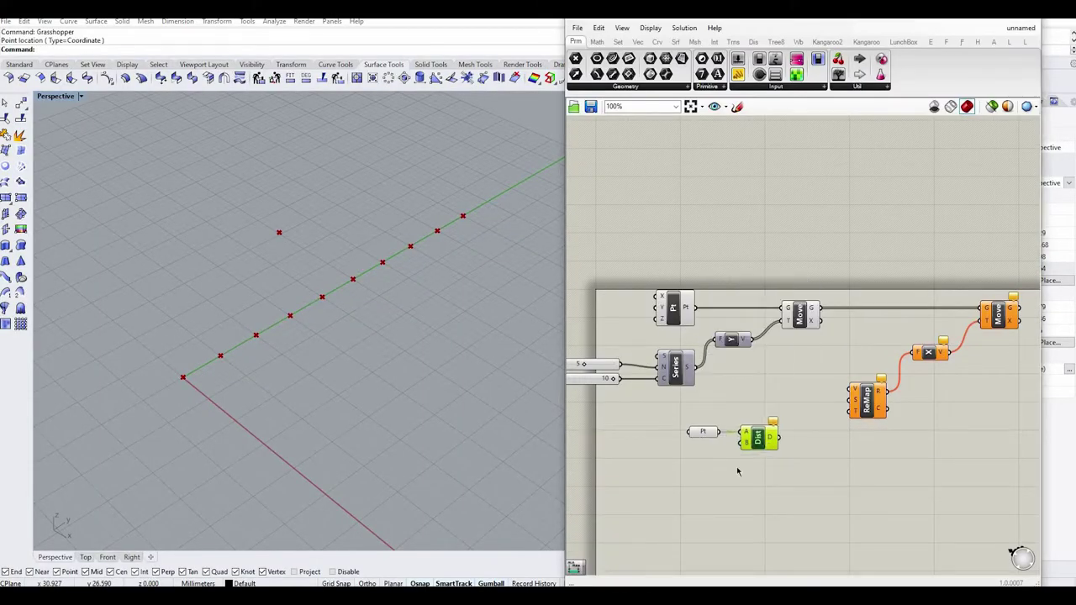
{"action": "left_click", "coordinate": [664, 429]}
{"action": "scroll", "coordinate": [791, 418], "scroll_direction": "down", "scroll_amount": 1}
{"action": "left_click_drag", "start_coordinate": [711, 461], "coordinate": [641, 420]}
{"action": "left_click_drag", "start_coordinate": [698, 437], "coordinate": [712, 387]}
- Spread out the definition by shifting the ReMap, Unit X and second Move components right and repositioning the Point and Distance components
{"action": "left_click_drag", "start_coordinate": [918, 446], "coordinate": [783, 329]}
{"action": "left_click_drag", "start_coordinate": [799, 400], "coordinate": [922, 410]}
{"action": "left_click", "coordinate": [687, 462]}
{"action": "scroll", "coordinate": [657, 447], "scroll_direction": "up", "scroll_amount": 2}
{"action": "scroll", "coordinate": [533, 464], "scroll_direction": "down", "scroll_amount": 7}
{"action": "right_click_drag", "start_coordinate": [639, 407], "coordinate": [335, 436]}
{"action": "scroll", "coordinate": [437, 393], "scroll_direction": "up", "scroll_amount": 4}
{"action": "scroll", "coordinate": [769, 417], "scroll_direction": "down", "scroll_amount": 3}
{"action": "scroll", "coordinate": [652, 402], "scroll_direction": "up", "scroll_amount": 2}
{"action": "left_click_drag", "start_coordinate": [699, 409], "coordinate": [607, 360]}
{"action": "left_click_drag", "start_coordinate": [667, 376], "coordinate": [705, 379]}
{"action": "left_click", "coordinate": [759, 392]}
- Add a Bounds component for the distances, and wire the distances and their bounds into ReMap's value and source inputs
{"action": "scroll", "coordinate": [759, 393], "scroll_direction": "down", "scroll_amount": 3}
{"action": "right_click_drag", "start_coordinate": [772, 400], "coordinate": [684, 419]}
{"action": "scroll", "coordinate": [669, 443], "scroll_direction": "up", "scroll_amount": 4}
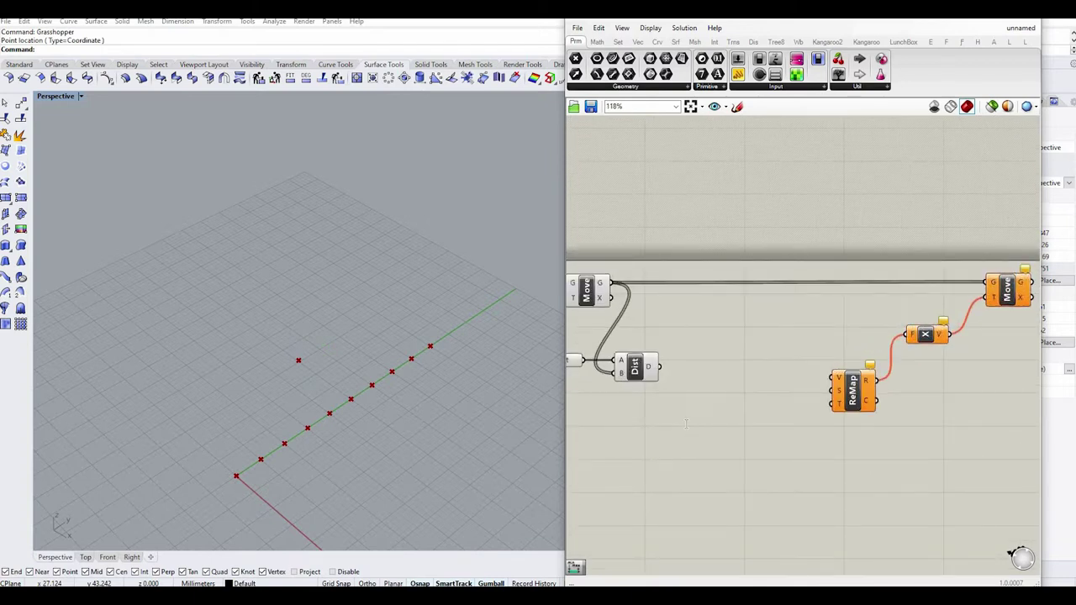
{"action": "double_click", "coordinate": [686, 424]}
{"action": "type", "text": "BOND"}
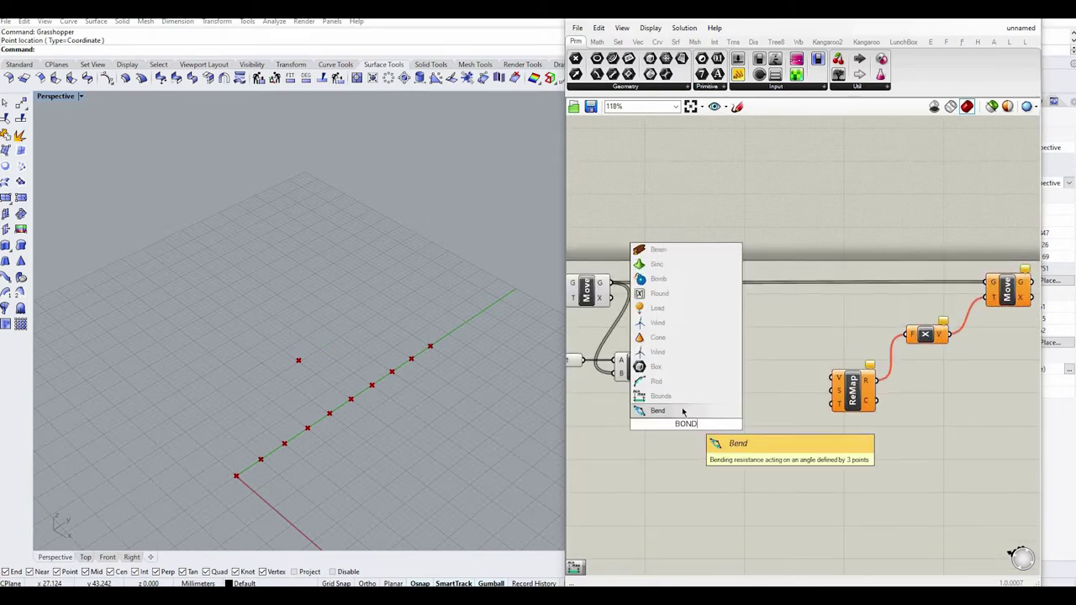
{"action": "left_click", "coordinate": [657, 410]}
{"action": "left_click_drag", "start_coordinate": [716, 410], "coordinate": [752, 415]}
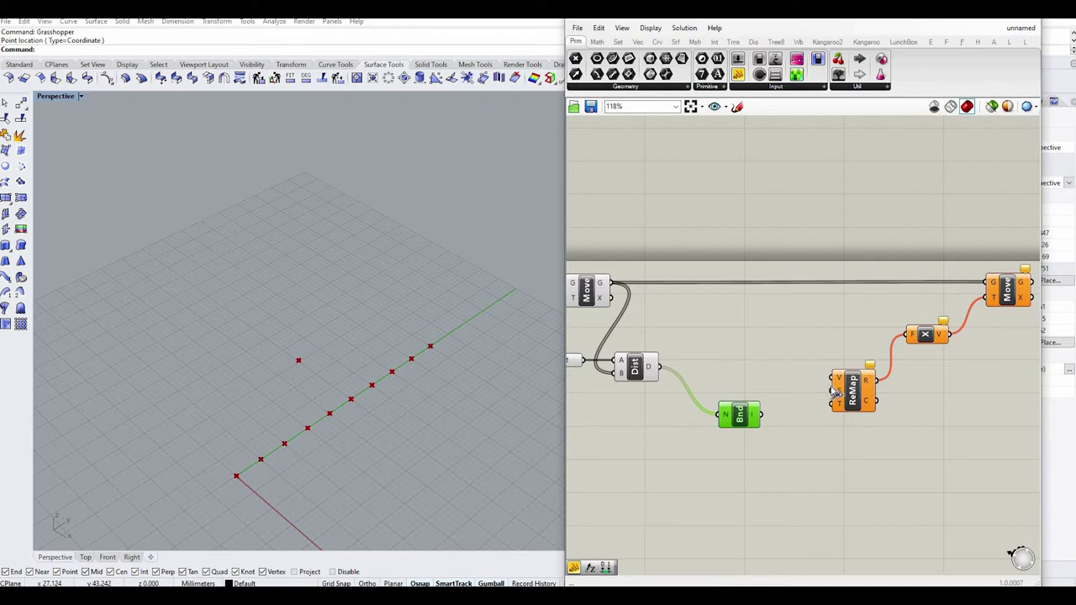
{"action": "left_click_drag", "start_coordinate": [827, 375], "coordinate": [847, 385]}
{"action": "left_click_drag", "start_coordinate": [739, 407], "coordinate": [739, 392]}
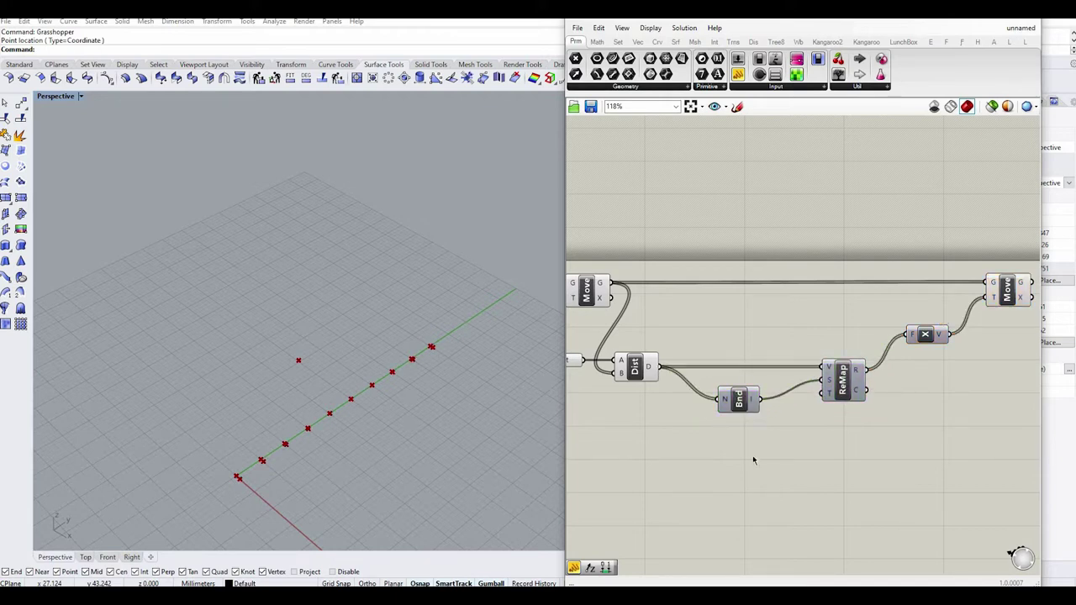
{"action": "double_click", "coordinate": [740, 444]}
{"action": "type", "text": "domain"}
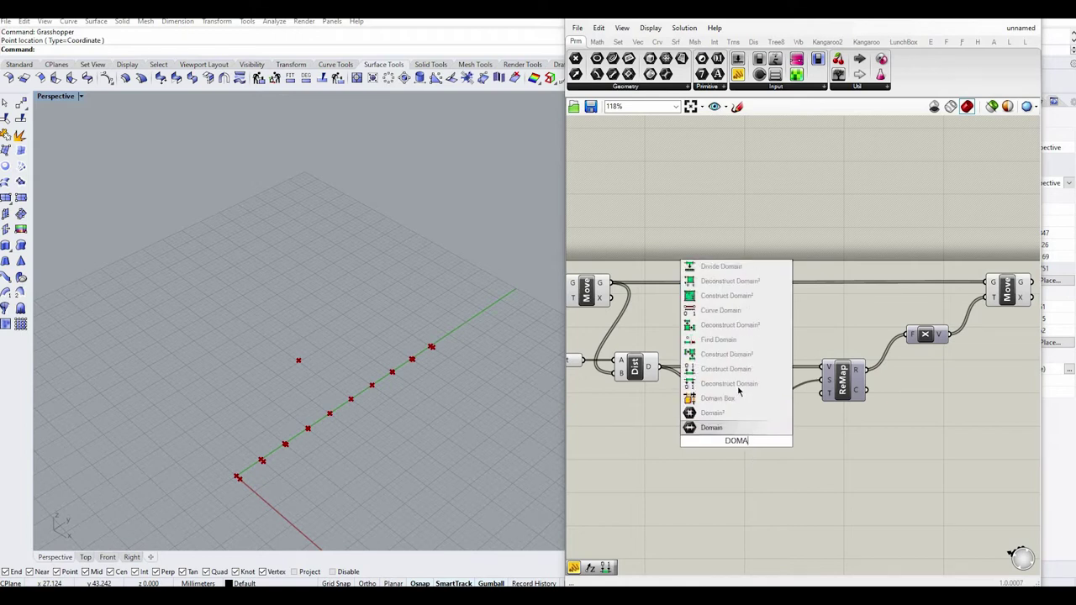
{"action": "left_click", "coordinate": [739, 388]}
{"action": "left_click_drag", "start_coordinate": [742, 440], "coordinate": [742, 454]}
{"action": "key", "text": "Delete"}
{"action": "double_click", "coordinate": [740, 450]}
{"action": "type", "text": "DOA"}
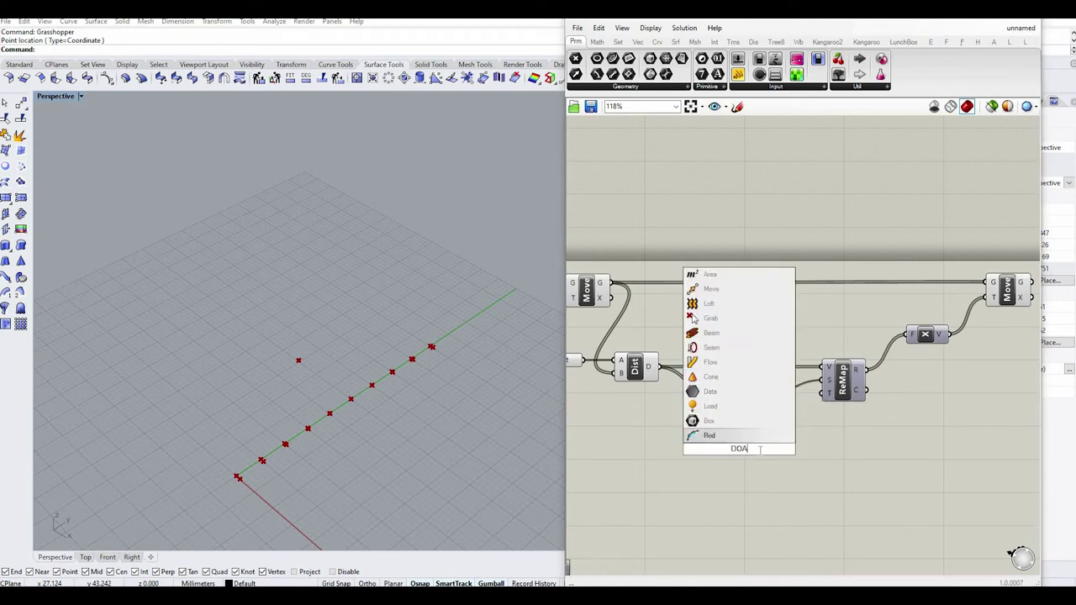
{"action": "key", "text": "BackSpace"}
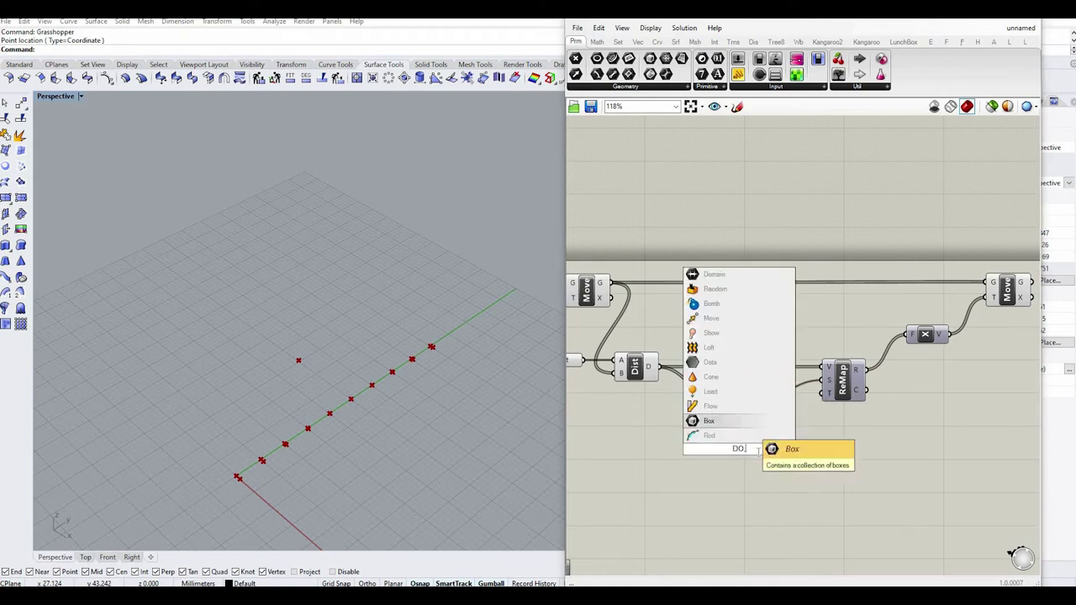
{"action": "type", "text": "MA"}
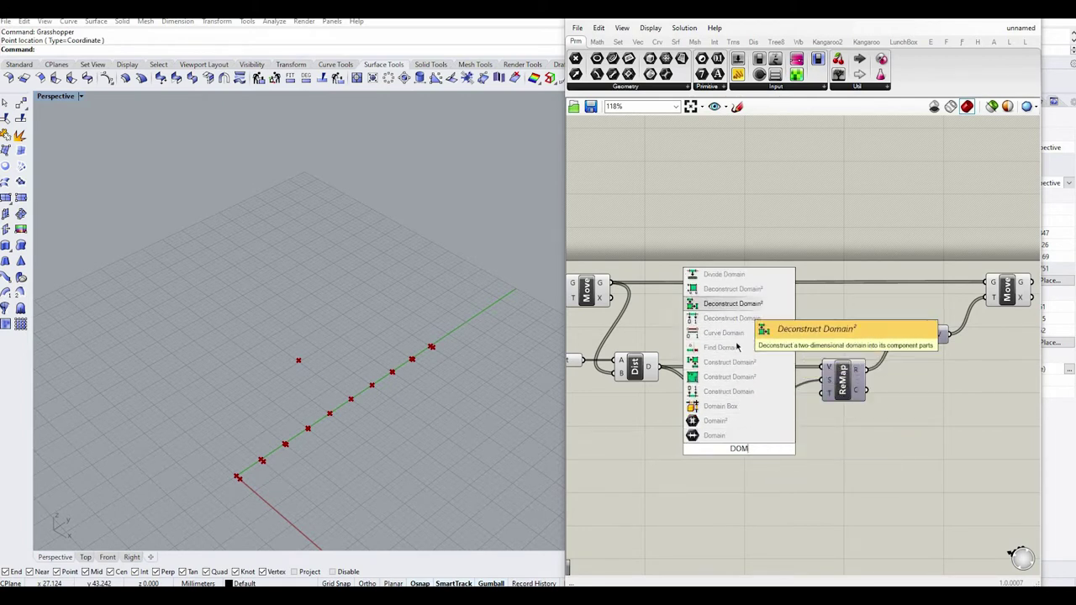
{"action": "left_click", "coordinate": [737, 380]}
{"action": "key", "text": "Delete"}
- Add a Construct Domain component below Bounds and wire it into ReMap's target input
{"action": "double_click", "coordinate": [729, 446]}
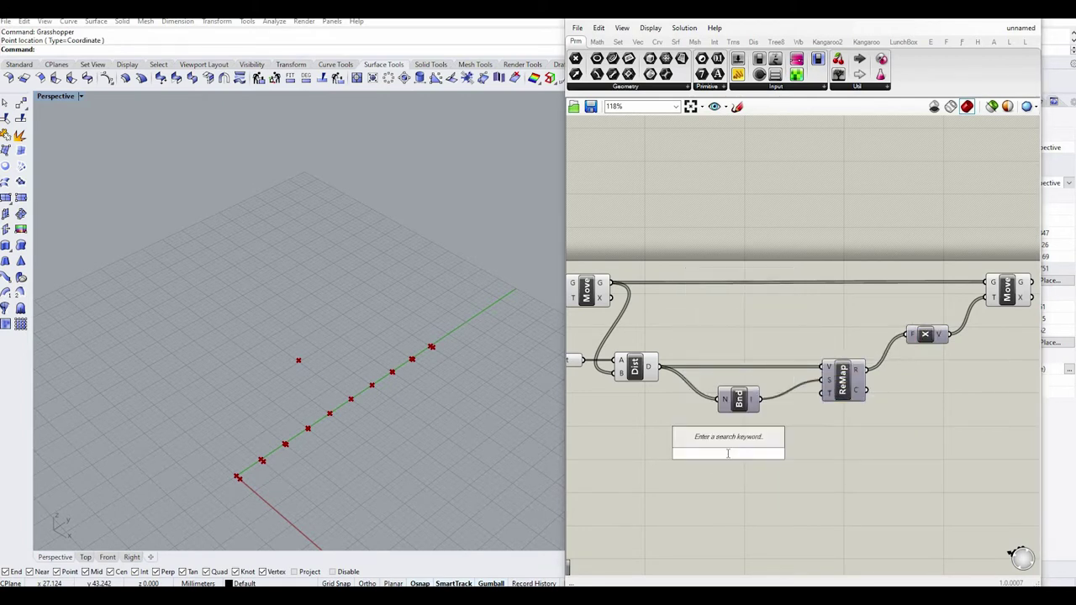
{"action": "type", "text": "CONSTRU"}
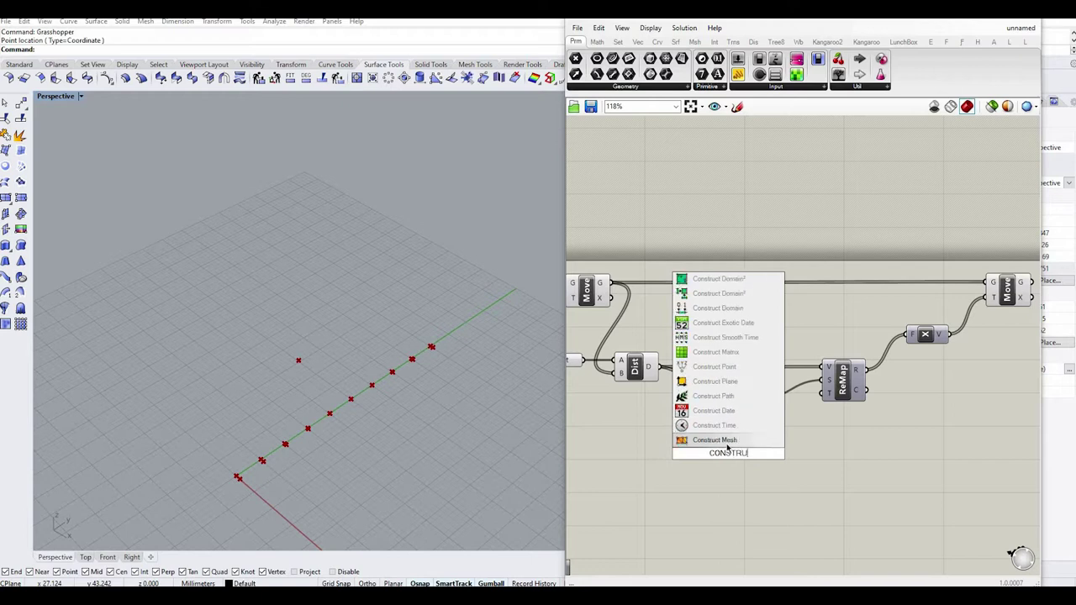
{"action": "key", "text": "Up"}
{"action": "key", "text": "Up"}
{"action": "key", "text": "Up"}
{"action": "key", "text": "Down"}
{"action": "key", "text": "Down"}
{"action": "key", "text": "Down"}
{"action": "key", "text": "Down"}
{"action": "key", "text": "Down"}
{"action": "key", "text": "Down"}
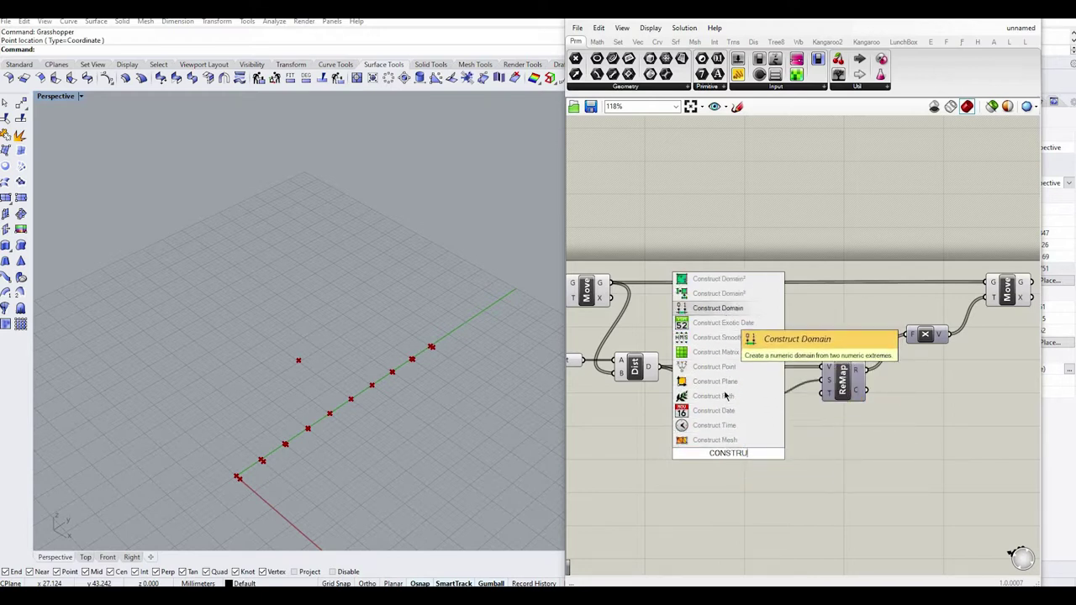
{"action": "key", "text": "Up"}
{"action": "key", "text": "Up"}
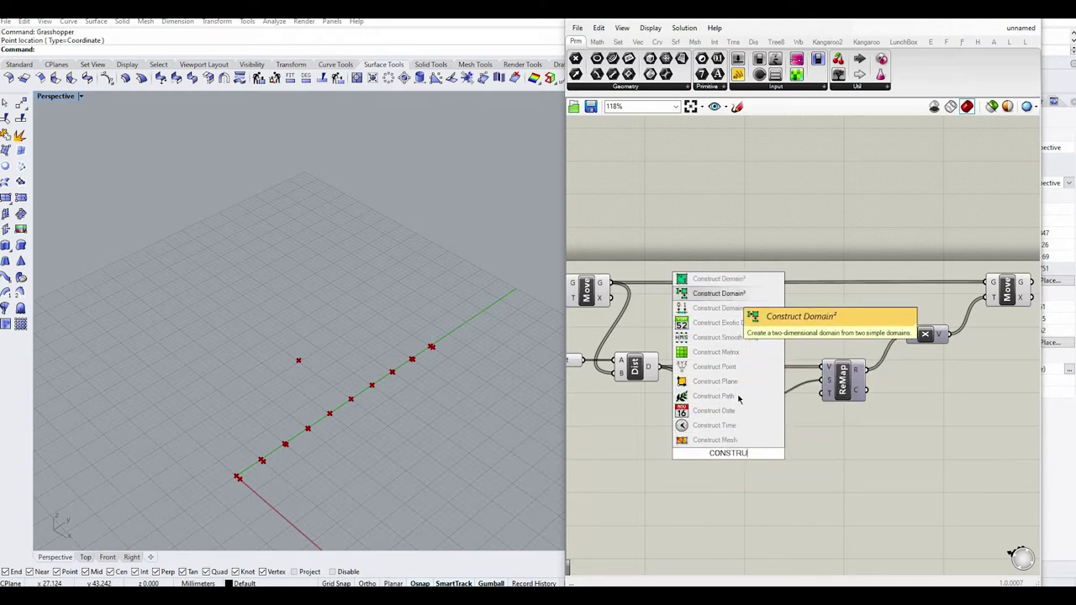
{"action": "type", "text": "DOMAIN"}
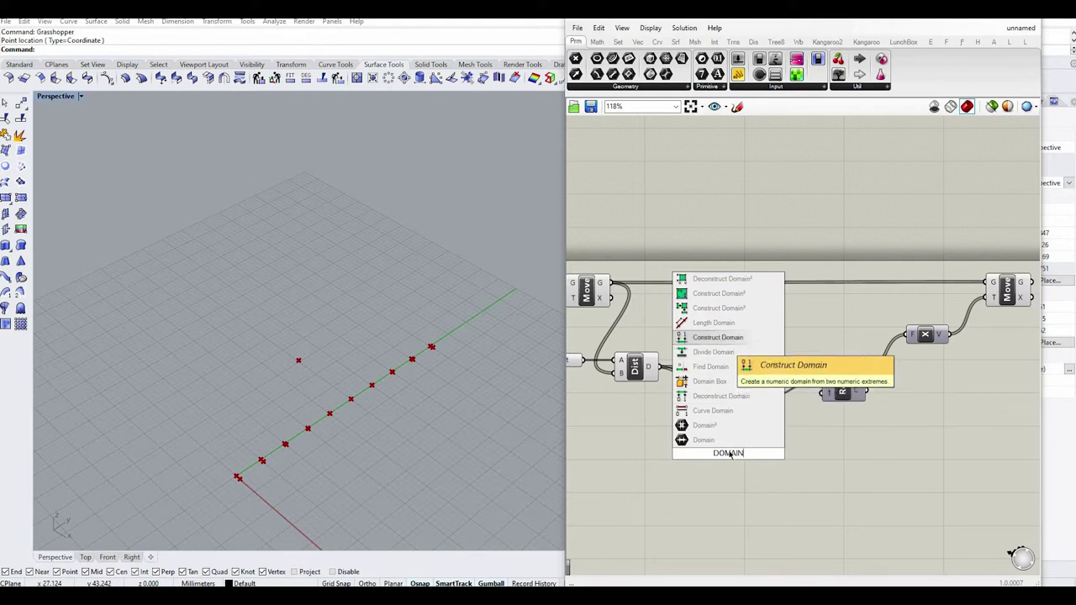
{"action": "left_click", "coordinate": [719, 338]}
{"action": "left_click", "coordinate": [623, 445]}
- Add number sliders of 5 and 15 and connect them as the domain start and domain end
{"action": "right_click_drag", "start_coordinate": [610, 433], "coordinate": [630, 443]}
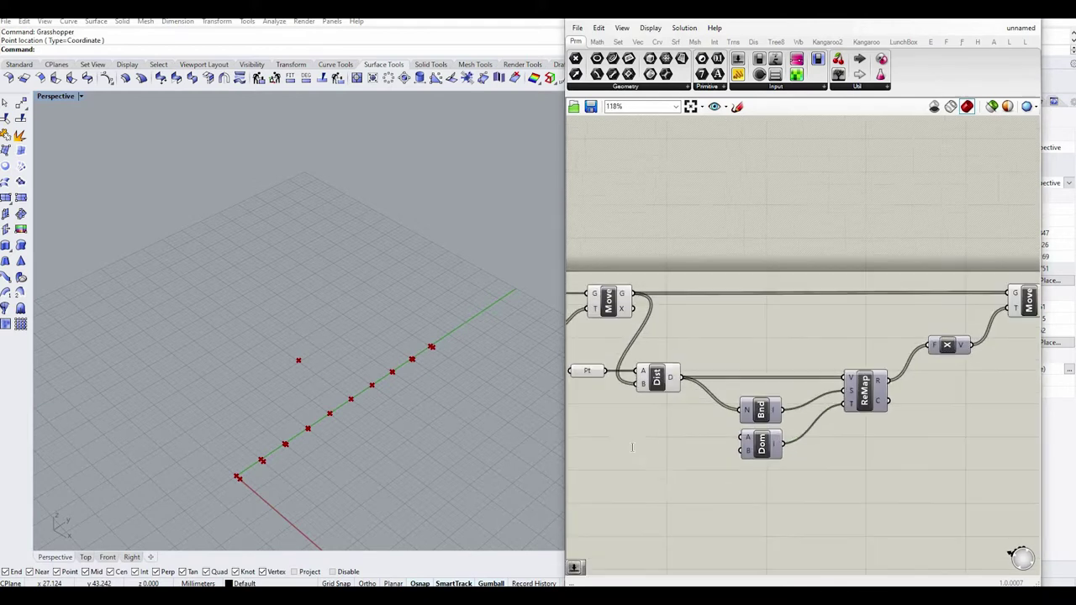
{"action": "double_click", "coordinate": [630, 443]}
{"action": "type", "text": "5"}
{"action": "key", "text": "Return"}
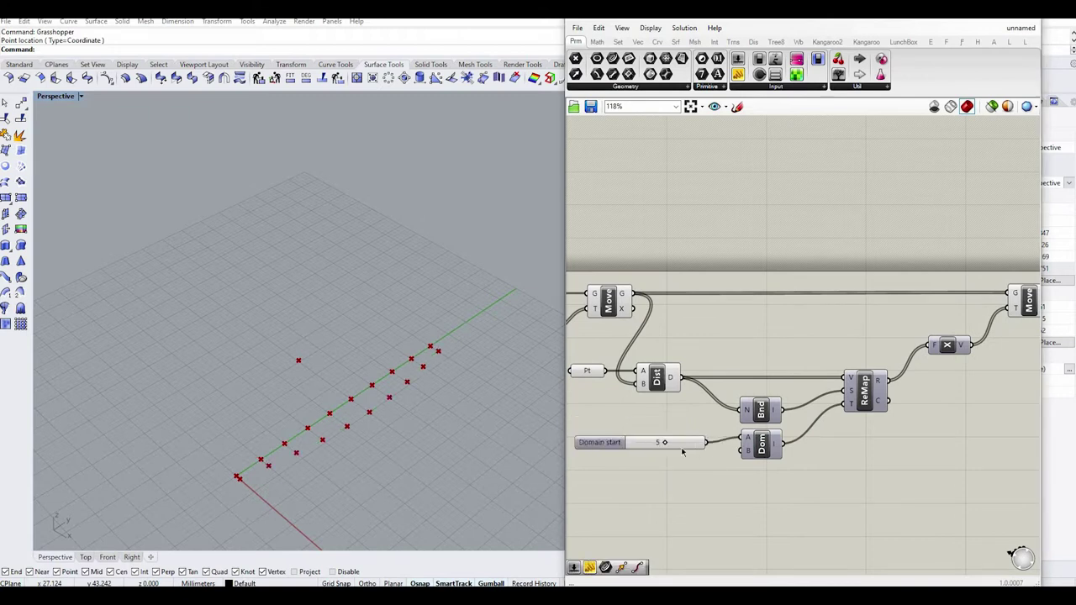
{"action": "scroll", "coordinate": [682, 451], "scroll_direction": "up", "scroll_amount": 2}
{"action": "double_click", "coordinate": [677, 443]}
{"action": "type", "text": "1"}
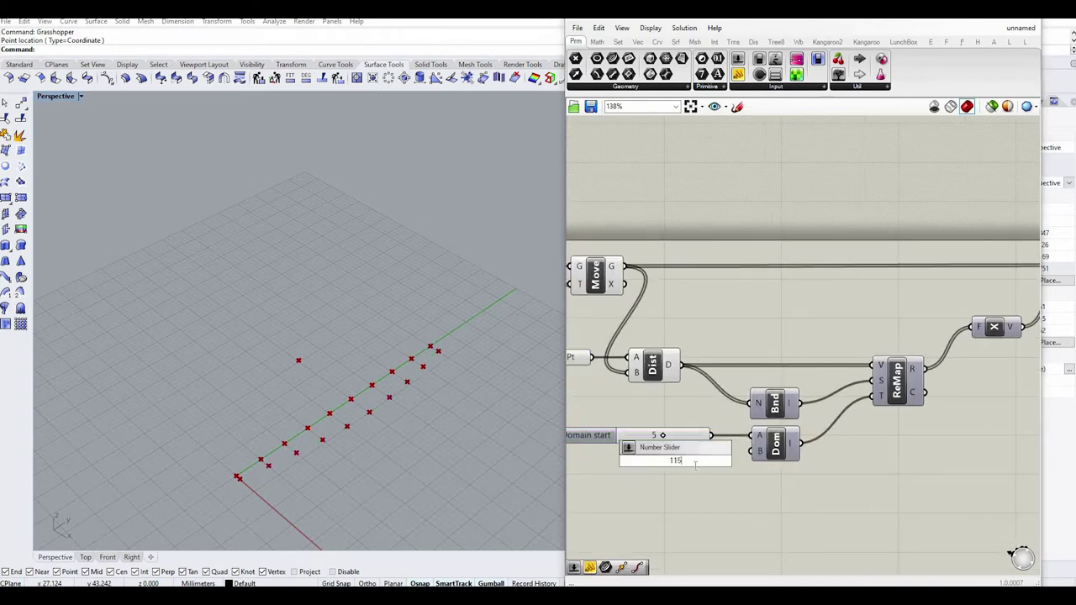
{"action": "type", "text": "5"}
{"action": "key", "text": "Return"}
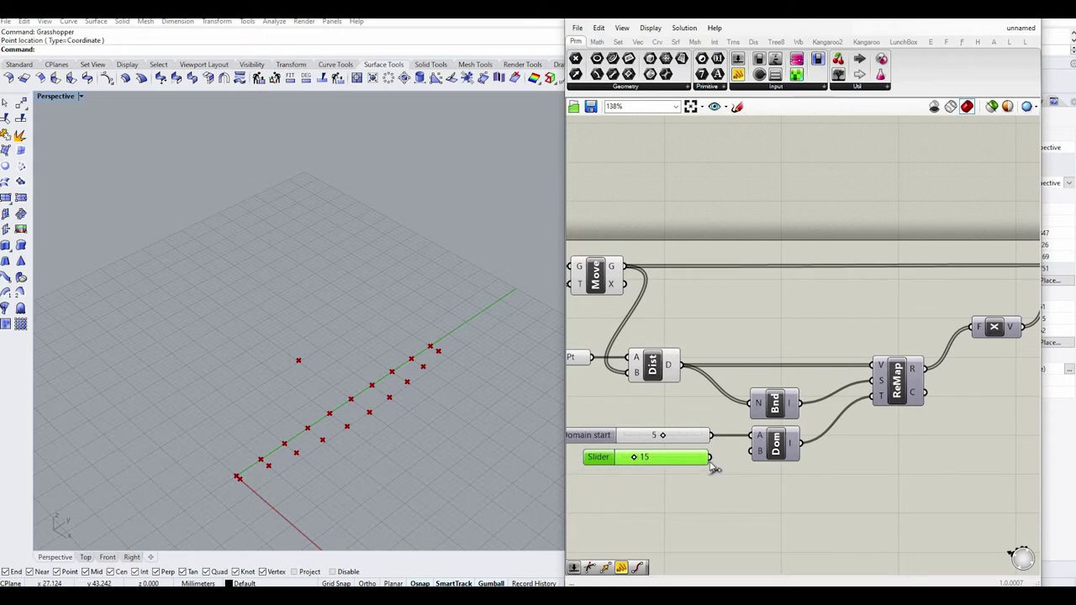
{"action": "left_click_drag", "start_coordinate": [697, 459], "coordinate": [683, 457]}
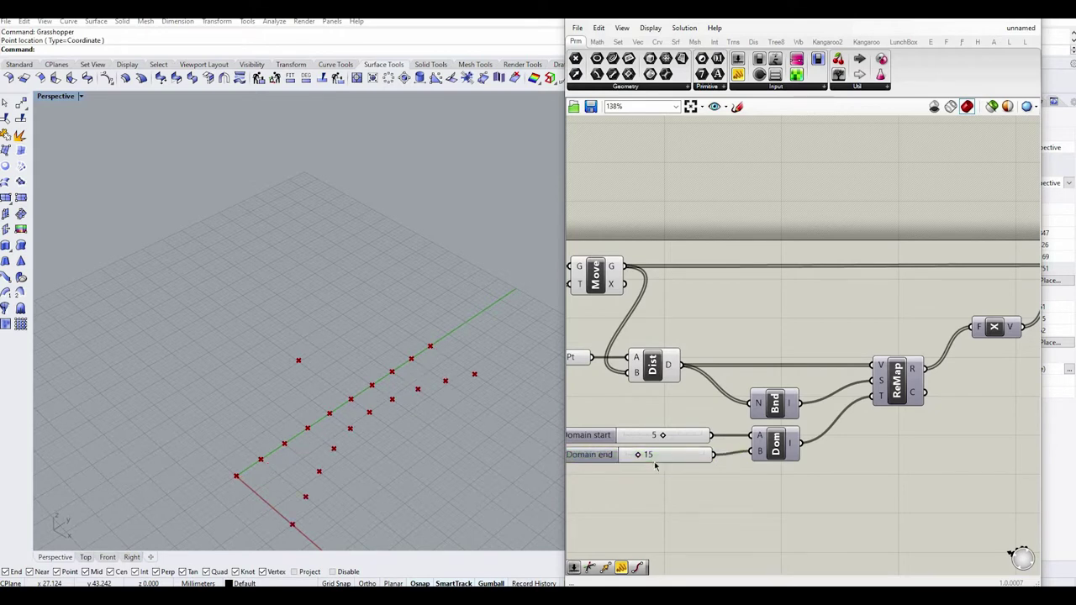
- Raise the Domain end slider and move the Unit X and second Move components further right of ReMap
{"action": "right_click_drag", "start_coordinate": [650, 459], "coordinate": [657, 460]}
{"action": "scroll", "coordinate": [719, 483], "scroll_direction": "down", "scroll_amount": 1}
{"action": "right_click_drag", "start_coordinate": [1019, 381], "coordinate": [892, 404]}
{"action": "left_click_drag", "start_coordinate": [892, 404], "coordinate": [845, 332]}
{"action": "scroll", "coordinate": [970, 365], "scroll_direction": "down", "scroll_amount": 1}
{"action": "right_click_drag", "start_coordinate": [924, 347], "coordinate": [799, 343]}
{"action": "left_click_drag", "start_coordinate": [799, 343], "coordinate": [987, 346]}
- Add a Graph Mapper fed by ReMap's mapped output and set its graph type to Parabola
{"action": "double_click", "coordinate": [789, 432]}
{"action": "type", "text": "graph ma"}
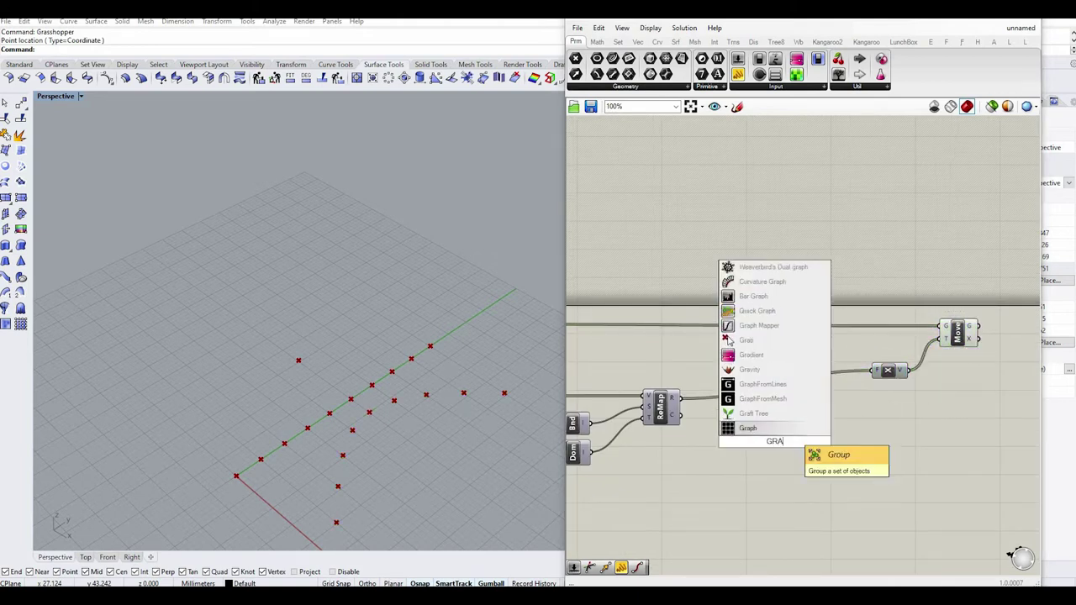
{"action": "left_click", "coordinate": [772, 399]}
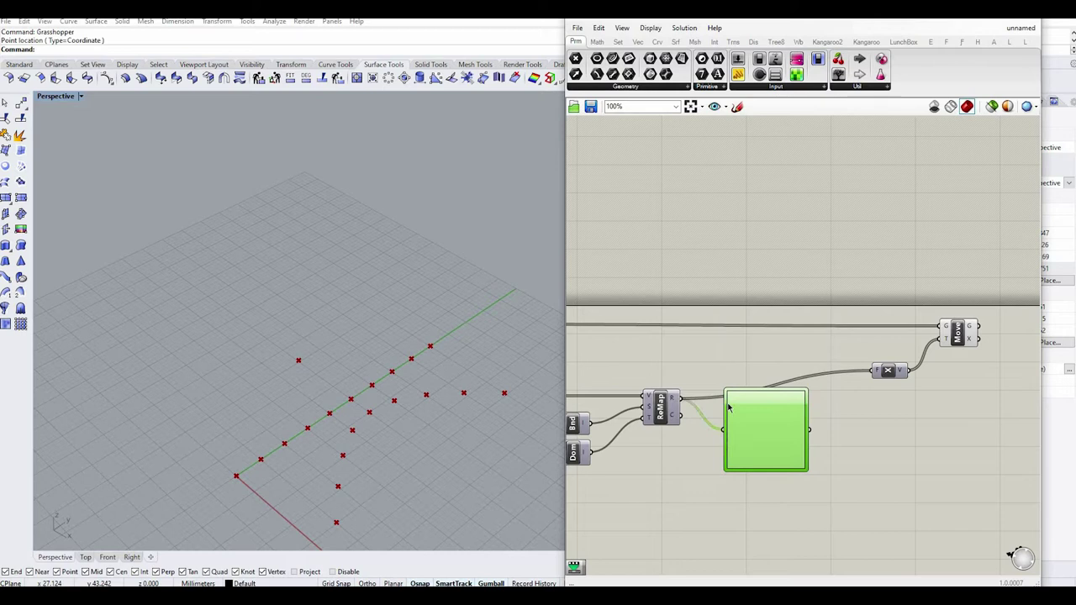
{"action": "right_click", "coordinate": [726, 402]}
{"action": "right_click", "coordinate": [745, 410]}
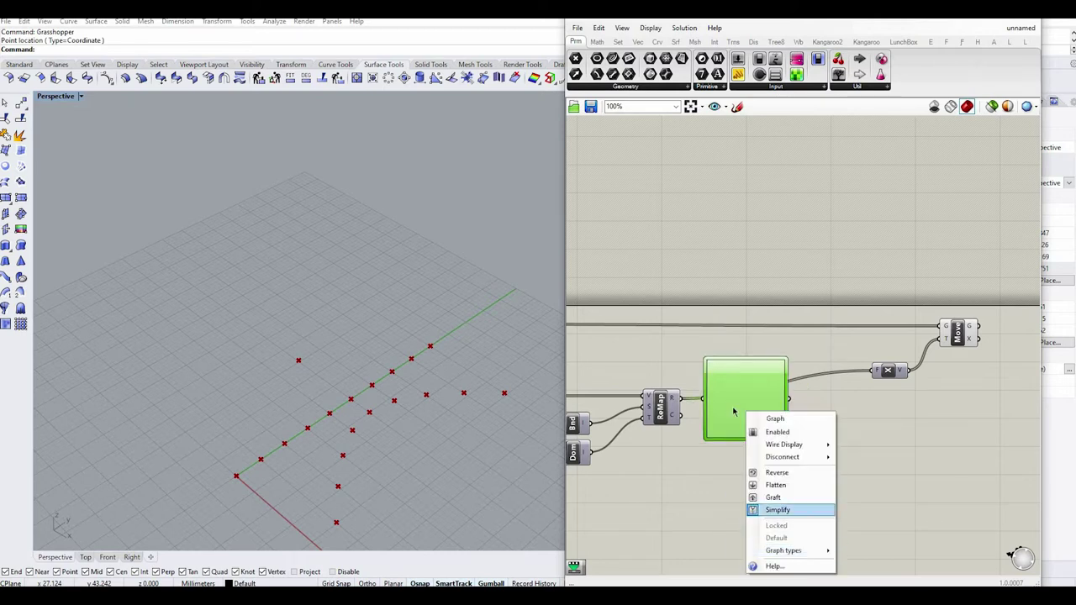
{"action": "mouse_move", "coordinate": [786, 551]}
{"action": "left_click", "coordinate": [853, 510]}
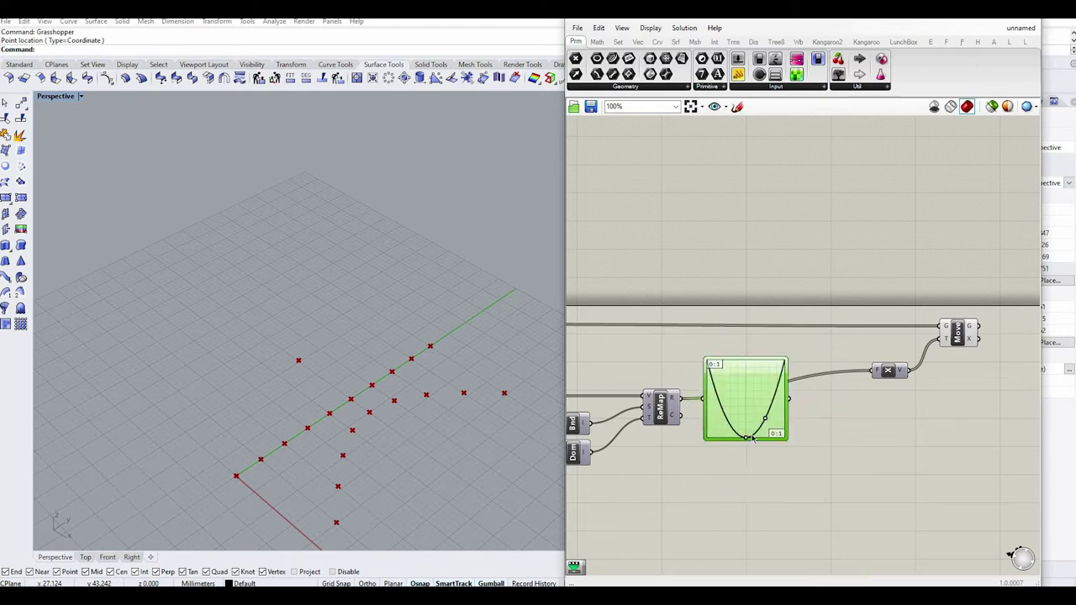
- Insert a Remap Numbers component between the Graph Mapper and Unit X, using the constructed domain as its target
{"action": "right_click", "coordinate": [830, 441]}
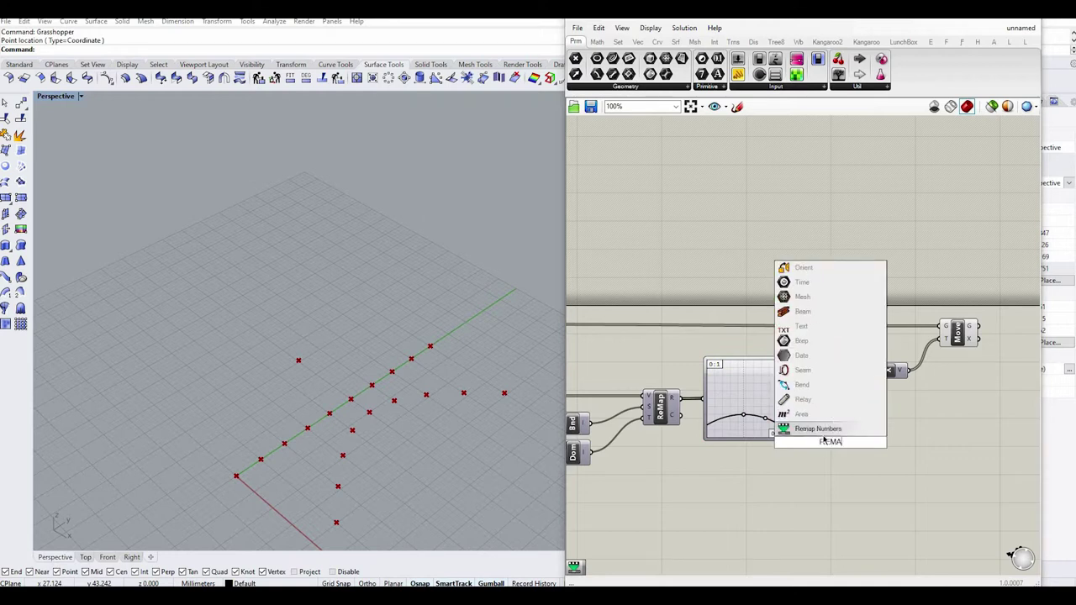
{"action": "left_click", "coordinate": [807, 425]}
{"action": "left_click_drag", "start_coordinate": [830, 448], "coordinate": [818, 432]}
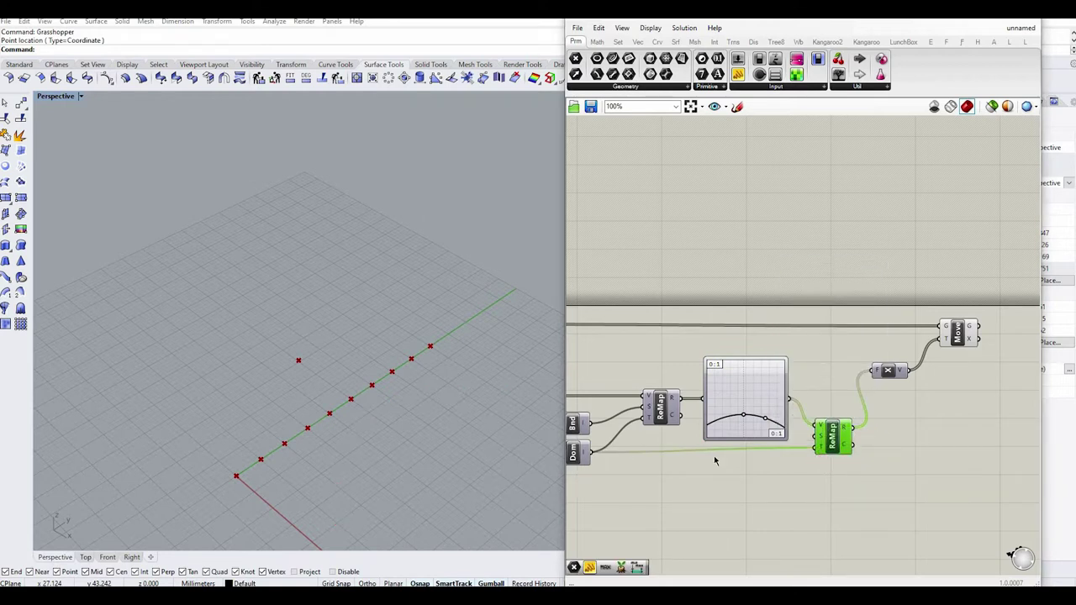
- Reshape the Graph Mapper's parabola into an upward-opening curve
{"action": "right_click_drag", "start_coordinate": [715, 461], "coordinate": [734, 459]}
{"action": "scroll", "coordinate": [765, 411], "scroll_direction": "up", "scroll_amount": 1}
{"action": "left_click_drag", "start_coordinate": [763, 412], "coordinate": [761, 390]}
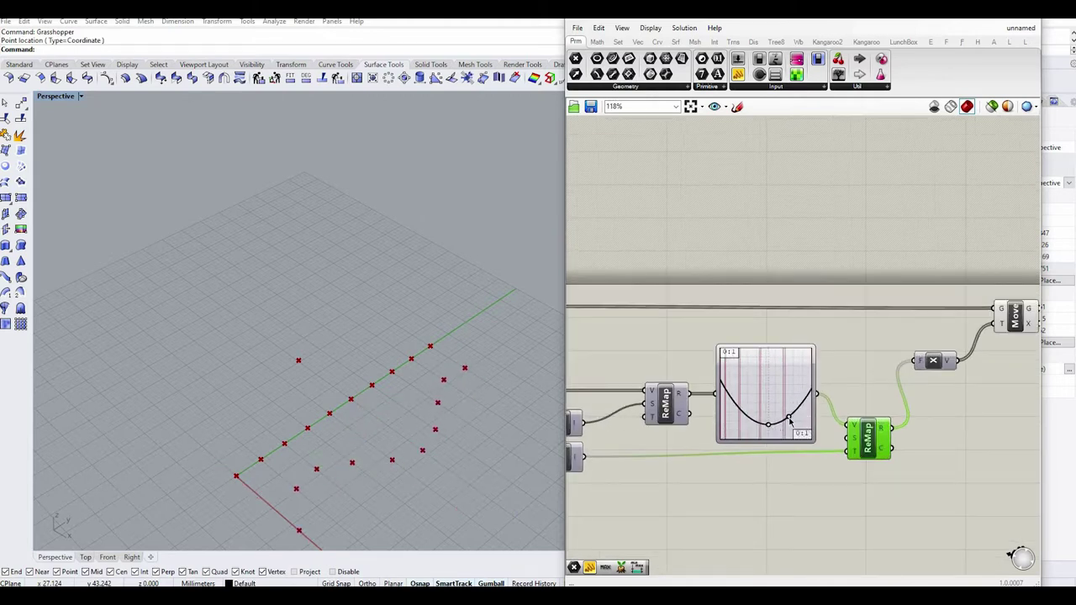
- Turn off the preview of the upstream components holding the original point row and the attractor point
{"action": "scroll", "coordinate": [817, 412], "scroll_direction": "down", "scroll_amount": 6}
{"action": "left_click_drag", "start_coordinate": [761, 454], "coordinate": [676, 377]}
{"action": "middle_click", "coordinate": [725, 408]}
{"action": "left_click", "coordinate": [761, 368]}
{"action": "scroll", "coordinate": [822, 445], "scroll_direction": "up", "scroll_amount": 3}
{"action": "left_click", "coordinate": [699, 442]}
{"action": "scroll", "coordinate": [853, 426], "scroll_direction": "down", "scroll_amount": 4}
{"action": "left_click_drag", "start_coordinate": [660, 340], "coordinate": [708, 445]}
{"action": "middle_click", "coordinate": [687, 370]}
{"action": "left_click", "coordinate": [722, 330]}
{"action": "left_click", "coordinate": [826, 466]}
- Fine-tune the parabola's vertex and side handle in the Graph Mapper
{"action": "scroll", "coordinate": [814, 424], "scroll_direction": "up", "scroll_amount": 4}
{"action": "scroll", "coordinate": [814, 383], "scroll_direction": "up", "scroll_amount": 7}
{"action": "left_click_drag", "start_coordinate": [835, 408], "coordinate": [835, 404]}
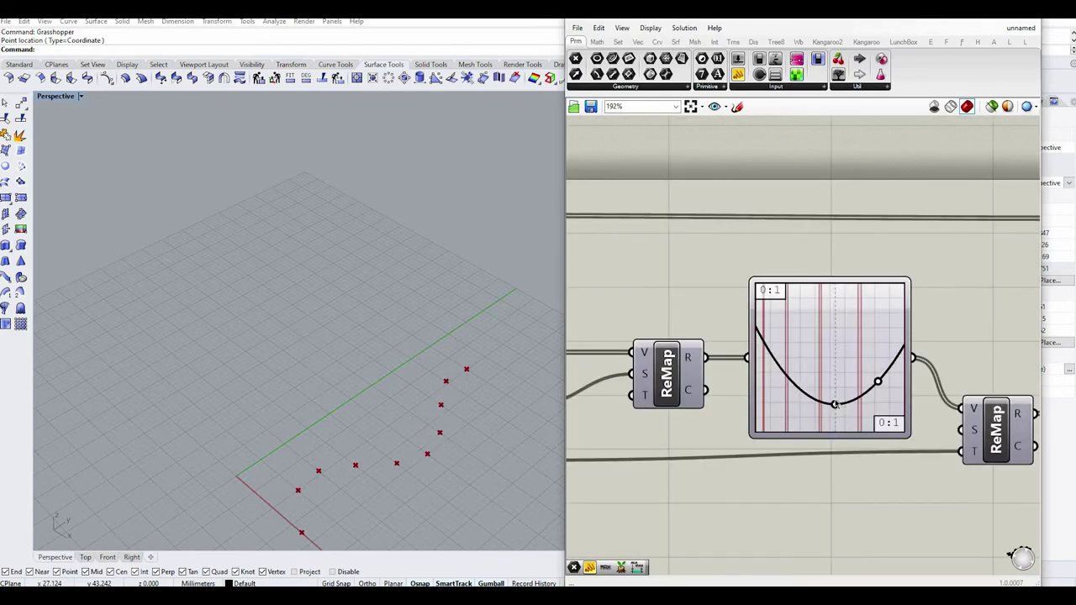
{"action": "left_click_drag", "start_coordinate": [885, 366], "coordinate": [884, 372]}
{"action": "scroll", "coordinate": [823, 472], "scroll_direction": "down", "scroll_amount": 5}
{"action": "scroll", "coordinate": [845, 458], "scroll_direction": "up", "scroll_amount": 3}
{"action": "left_click", "coordinate": [838, 470]}
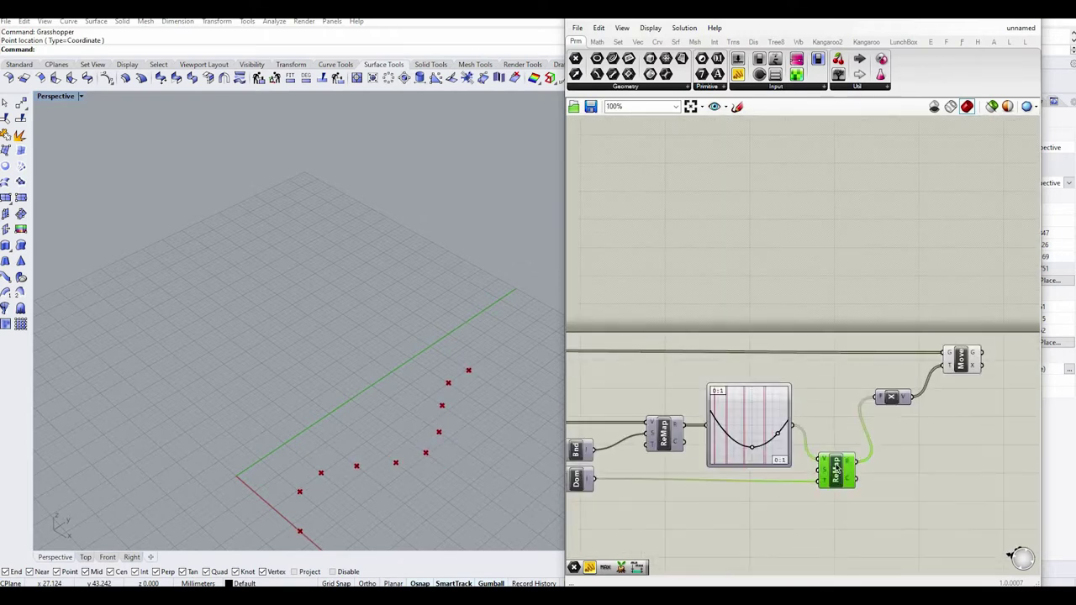
- Add an Interpolate curve component after the second Move and feed it the moved points as vertices
{"action": "scroll", "coordinate": [837, 471], "scroll_direction": "down", "scroll_amount": 2}
{"action": "scroll", "coordinate": [830, 419], "scroll_direction": "up", "scroll_amount": 2}
{"action": "double_click", "coordinate": [868, 445]}
{"action": "type", "text": "iNTER"}
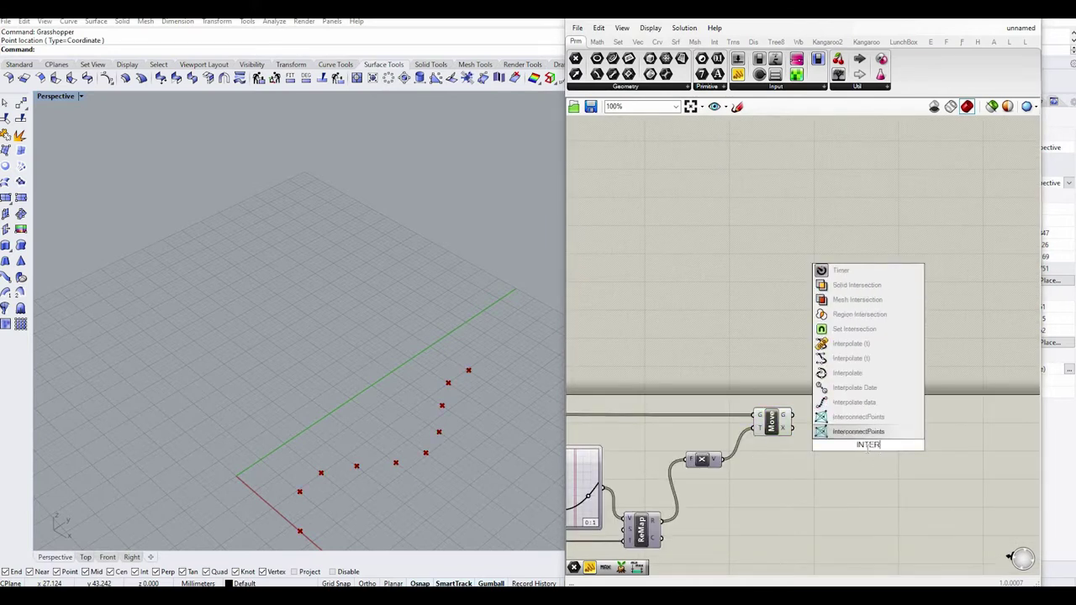
{"action": "left_click", "coordinate": [868, 374]}
{"action": "left_click_drag", "start_coordinate": [792, 415], "coordinate": [849, 428]}
{"action": "left_click_drag", "start_coordinate": [866, 445], "coordinate": [865, 432]}
{"action": "scroll", "coordinate": [745, 498], "scroll_direction": "down", "scroll_amount": 2}
{"action": "left_click", "coordinate": [854, 462]}
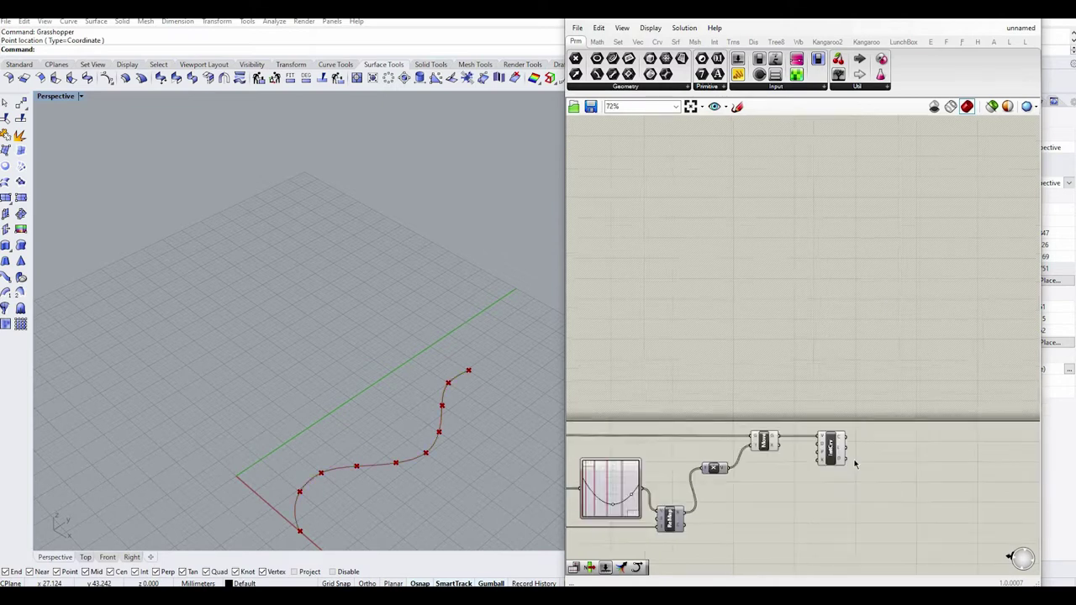
- Add an Extrude component and wire the interpolated curve into its base input
{"action": "right_click_drag", "start_coordinate": [887, 458], "coordinate": [855, 455]}
{"action": "scroll", "coordinate": [856, 455], "scroll_direction": "up", "scroll_amount": 1}
{"action": "double_click", "coordinate": [856, 455]}
{"action": "type", "text": "3EXTRU"}
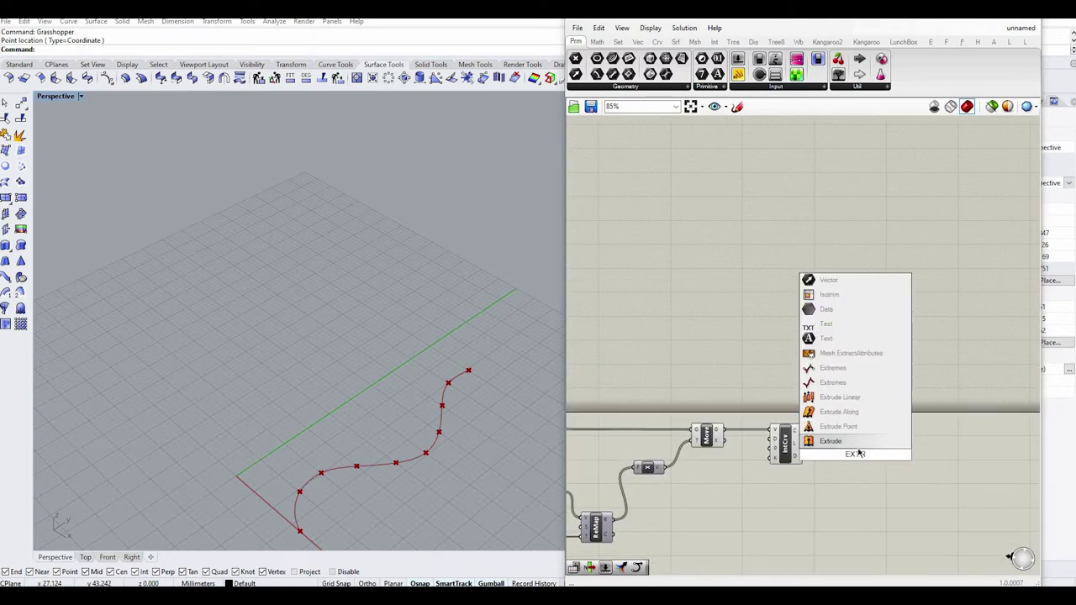
{"action": "left_click", "coordinate": [824, 427]}
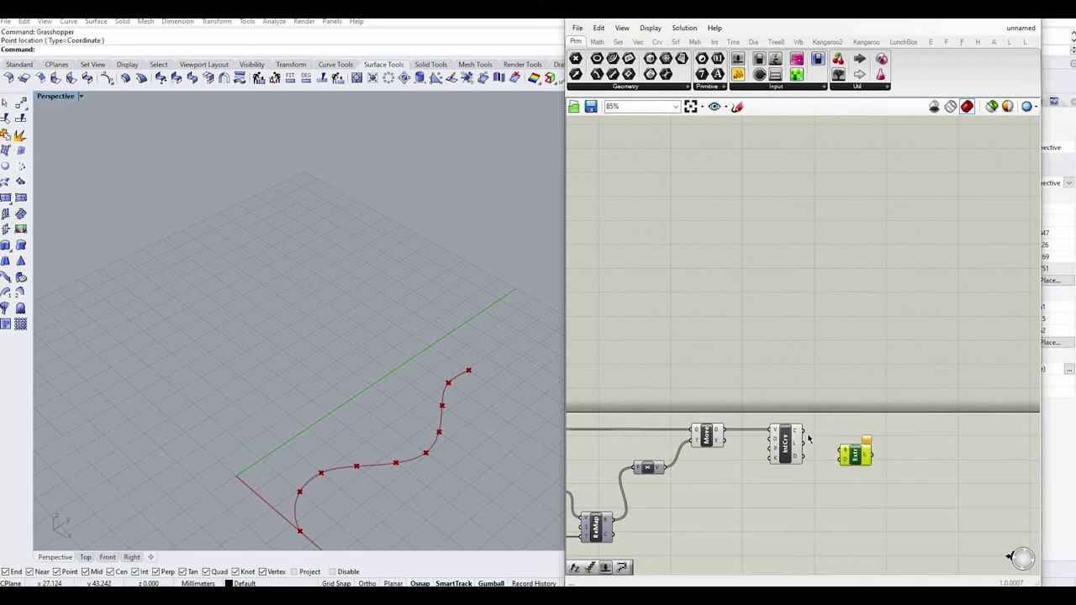
- Add a number slider of 10 and a Unit Z component to drive the Extrude direction
{"action": "double_click", "coordinate": [812, 486]}
{"action": "type", "text": "10"}
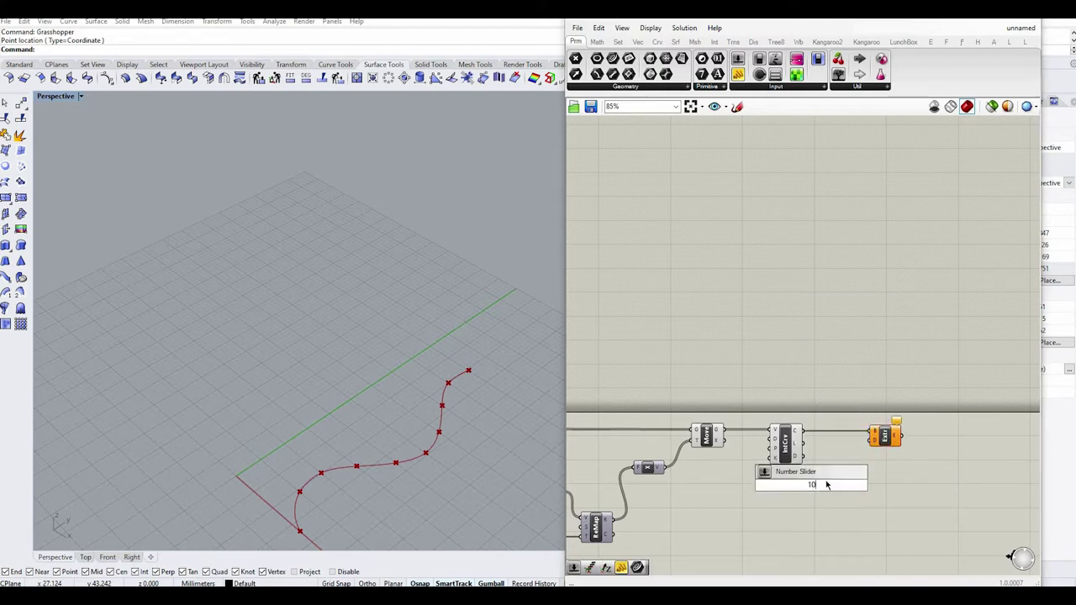
{"action": "key", "text": "Return"}
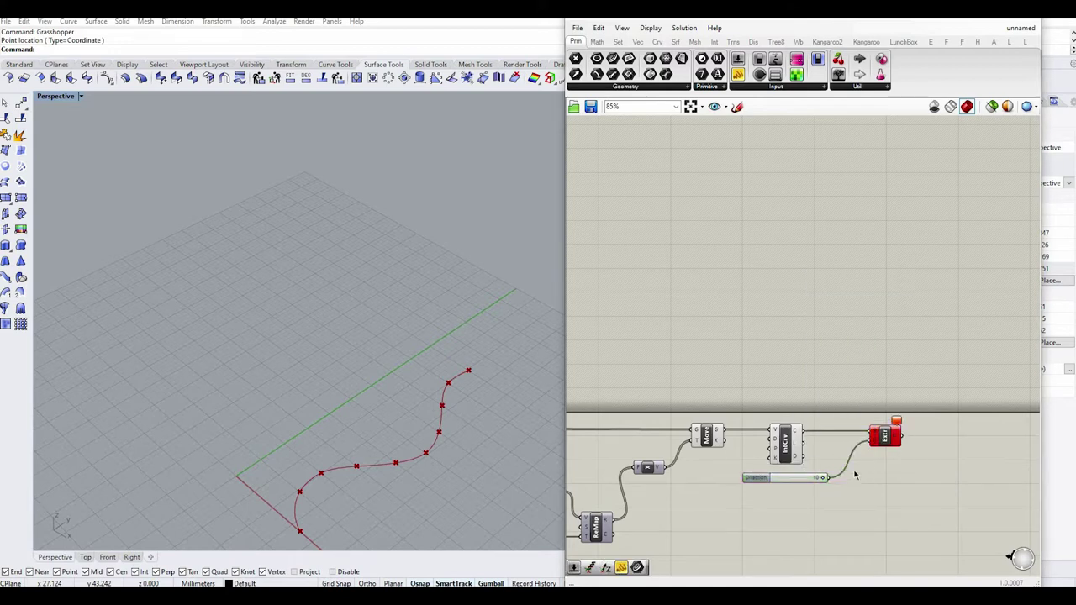
{"action": "scroll", "coordinate": [853, 474], "scroll_direction": "up", "scroll_amount": 2}
{"action": "double_click", "coordinate": [853, 472]}
{"action": "type", "text": "Z"}
{"action": "key", "text": "Return"}
{"action": "left_click_drag", "start_coordinate": [877, 430], "coordinate": [856, 455]}
- Lower the Unit Z Factor slider to 7
{"action": "right_click_drag", "start_coordinate": [394, 449], "coordinate": [437, 404]}
{"action": "scroll", "coordinate": [823, 493], "scroll_direction": "up", "scroll_amount": 1}
{"action": "scroll", "coordinate": [803, 479], "scroll_direction": "up", "scroll_amount": 1}
{"action": "left_click_drag", "start_coordinate": [804, 477], "coordinate": [782, 481]}
{"action": "scroll", "coordinate": [329, 475], "scroll_direction": "up", "scroll_amount": 2}
{"action": "right_click_drag", "start_coordinate": [329, 476], "coordinate": [452, 504]}
{"action": "scroll", "coordinate": [433, 489], "scroll_direction": "down", "scroll_amount": 8}
{"action": "scroll", "coordinate": [445, 480], "scroll_direction": "up", "scroll_amount": 9}
{"action": "scroll", "coordinate": [815, 476], "scroll_direction": "down", "scroll_amount": 6}
- Turn off the preview of the components before Extrude, including Move and Interpolate
{"action": "left_click_drag", "start_coordinate": [666, 408], "coordinate": [875, 510]}
{"action": "left_click_drag", "start_coordinate": [711, 389], "coordinate": [847, 503]}
{"action": "middle_click", "coordinate": [774, 441]}
{"action": "scroll", "coordinate": [909, 476], "scroll_direction": "up", "scroll_amount": 3}
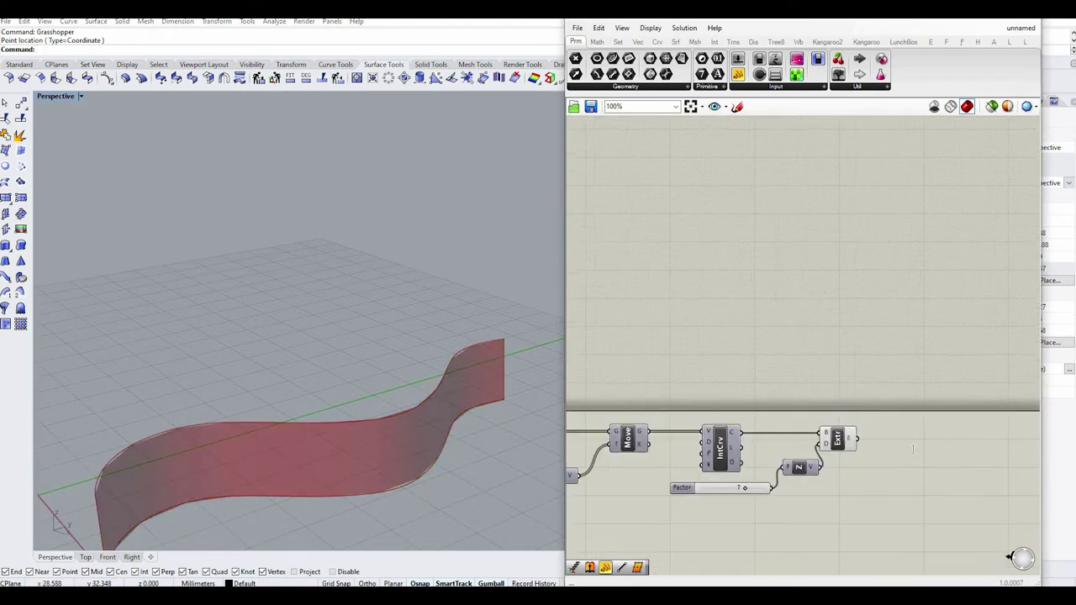
- Add a Divide Domain² component fed by the extruded surface and place it below and right of Extrude
{"action": "double_click", "coordinate": [912, 450]}
{"action": "type", "text": "DIV"}
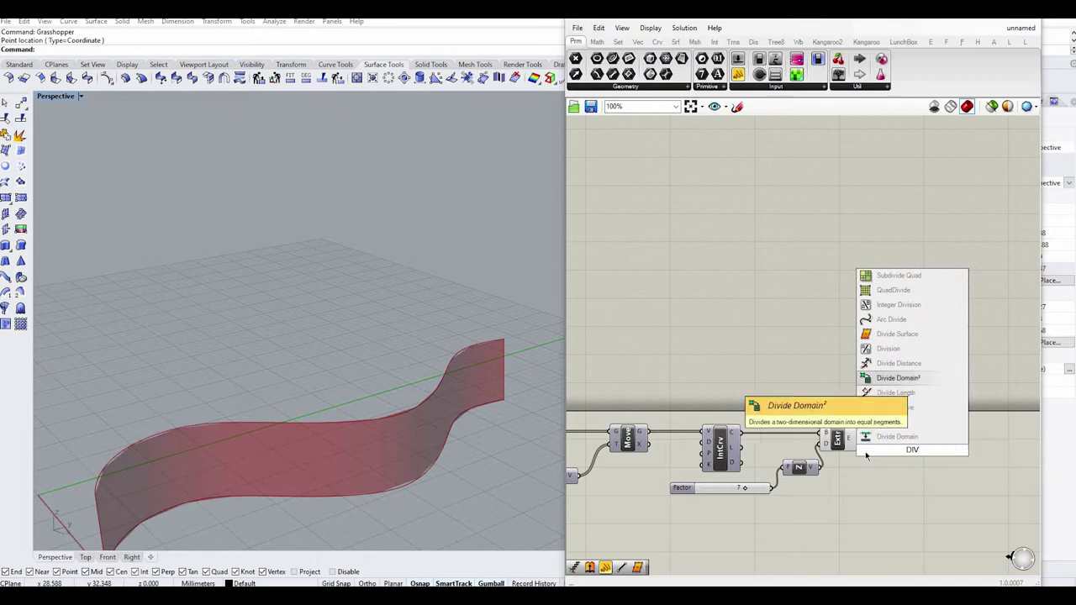
{"action": "left_click", "coordinate": [912, 378]}
{"action": "left_click_drag", "start_coordinate": [857, 438], "coordinate": [893, 440]}
{"action": "left_click_drag", "start_coordinate": [923, 448], "coordinate": [930, 499]}
- Add number sliders of 1 and 20 and connect them as Divide Domain²'s U Count and V Count
{"action": "left_click", "coordinate": [858, 486]}
{"action": "double_click", "coordinate": [858, 485]}
{"action": "type", "text": "1"}
{"action": "key", "text": "Return"}
{"action": "double_click", "coordinate": [877, 502]}
{"action": "type", "text": "20"}
{"action": "key", "text": "Return"}
{"action": "scroll", "coordinate": [891, 506], "scroll_direction": "up", "scroll_amount": 1}
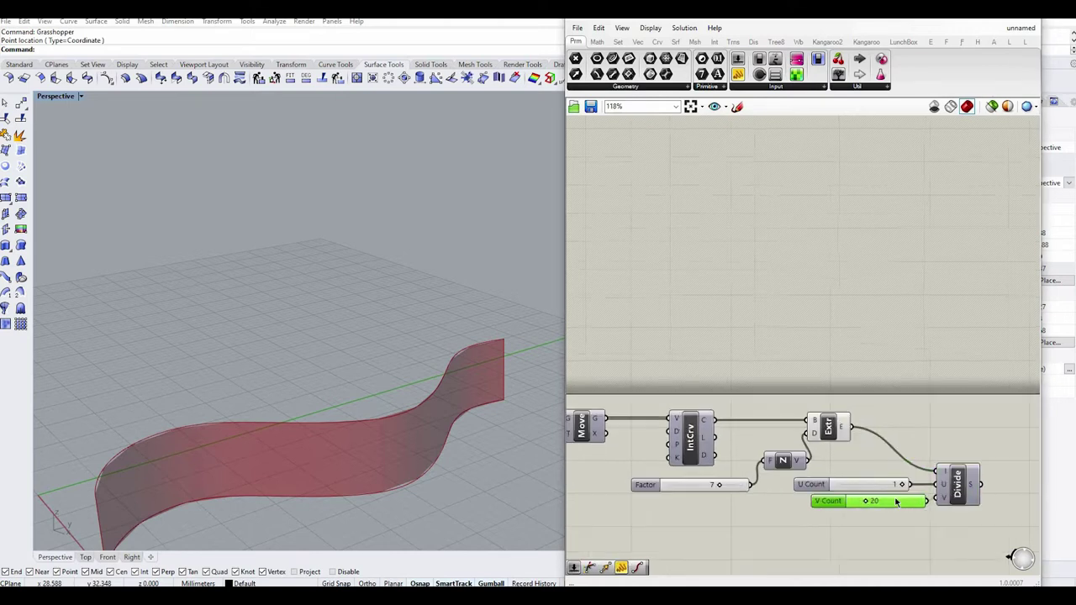
{"action": "scroll", "coordinate": [975, 435], "scroll_direction": "down", "scroll_amount": 1}
- Add an Isotrim component and feed it the extruded surface and the divided domain
{"action": "double_click", "coordinate": [976, 435]}
{"action": "type", "text": "isotri"}
{"action": "left_click", "coordinate": [977, 423]}
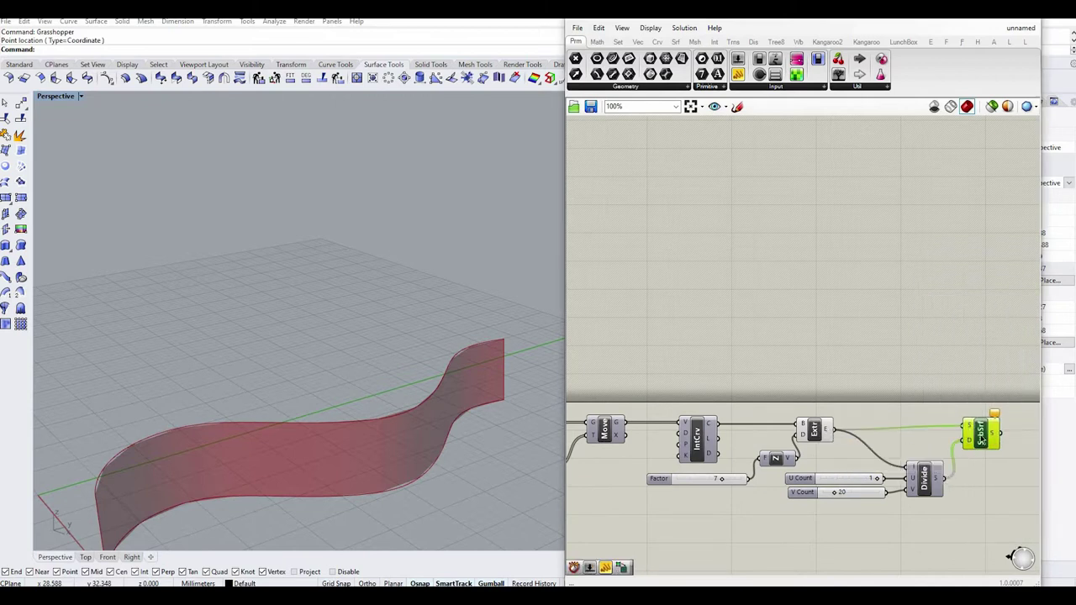
{"action": "left_click_drag", "start_coordinate": [980, 436], "coordinate": [991, 440]}
- Raise the V Count slider to 37 and extend the U Count slider's maximum
{"action": "scroll", "coordinate": [890, 489], "scroll_direction": "up", "scroll_amount": 2}
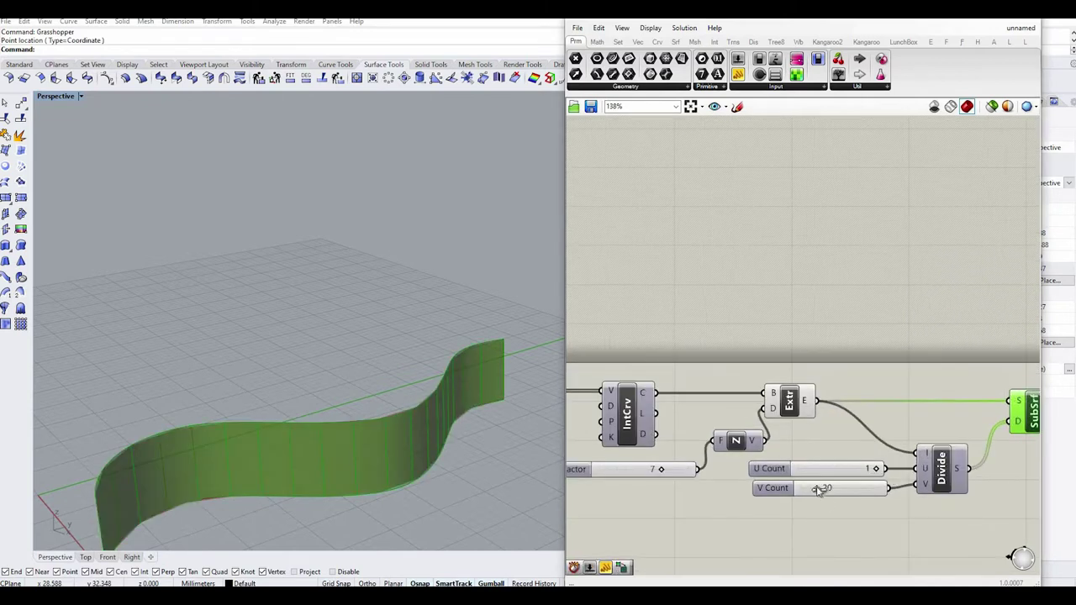
{"action": "double_click", "coordinate": [772, 469]}
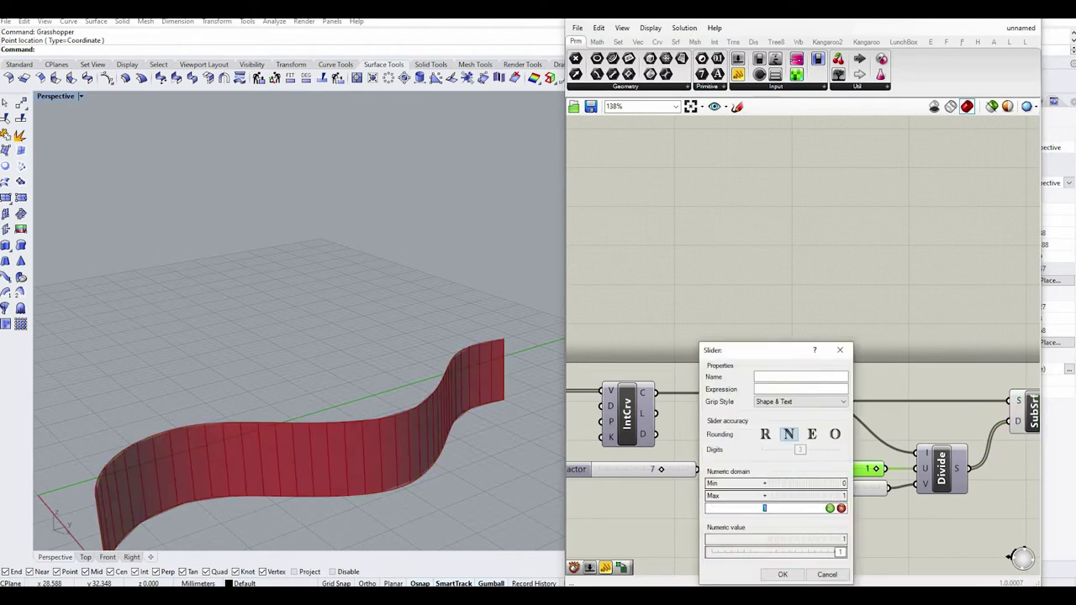
{"action": "left_click", "coordinate": [830, 508]}
{"action": "left_click", "coordinate": [783, 575]}
- Limit the V Count slider's maximum to 1
{"action": "double_click", "coordinate": [791, 491]}
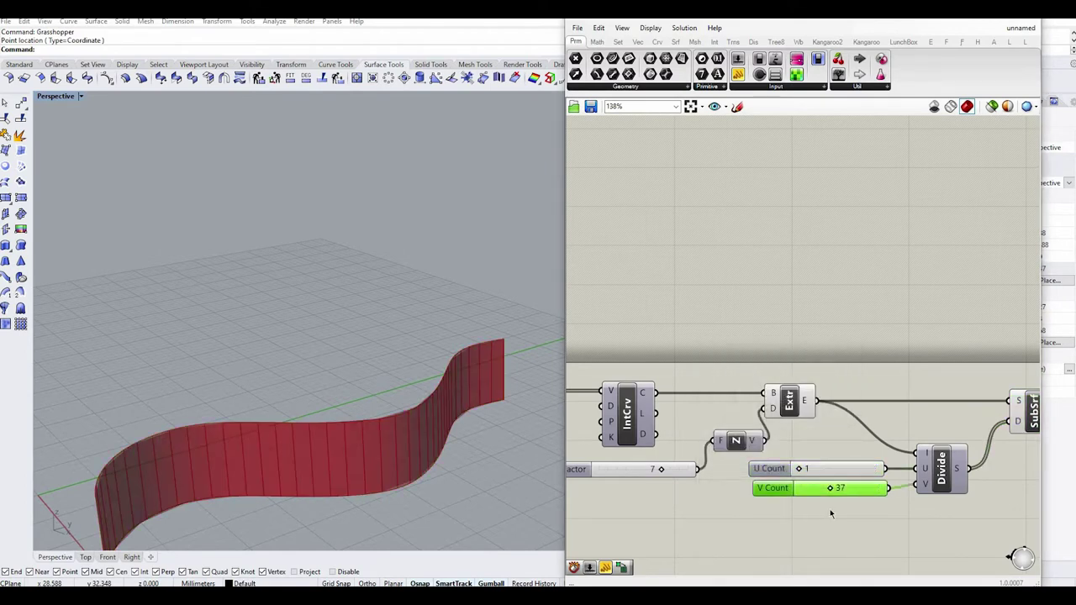
{"action": "double_click", "coordinate": [841, 512]}
{"action": "type", "text": "1"}
{"action": "left_click", "coordinate": [840, 510]}
{"action": "left_click", "coordinate": [794, 575]}
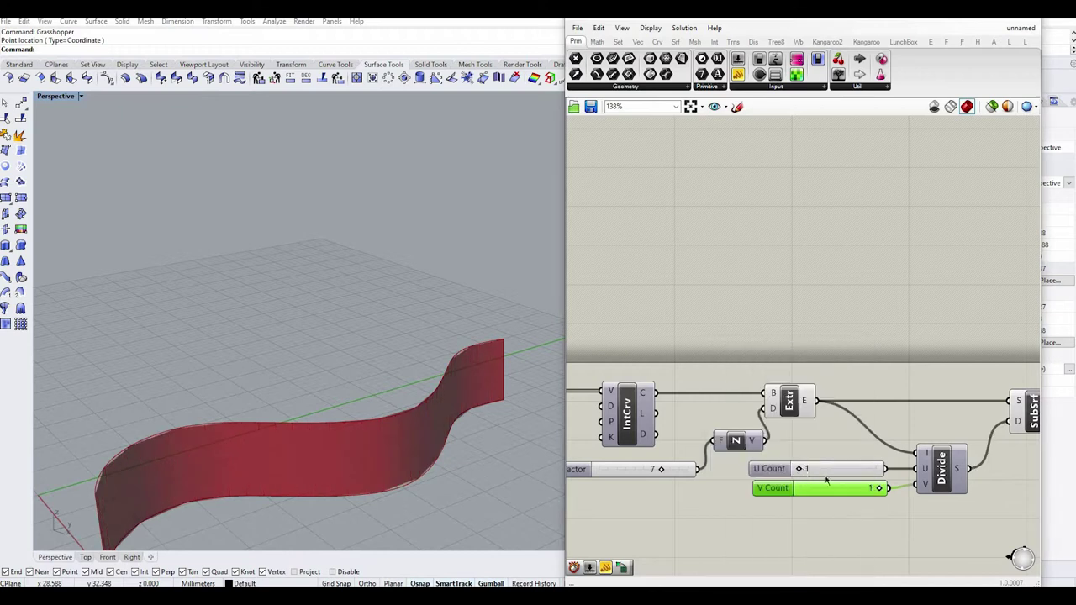
- Set the U Count slider to 30 to split the wall into horizontal strips
{"action": "left_click_drag", "start_coordinate": [833, 471], "coordinate": [824, 469]}
{"action": "scroll", "coordinate": [340, 451], "scroll_direction": "up", "scroll_amount": 4}
{"action": "scroll", "coordinate": [839, 470], "scroll_direction": "up", "scroll_amount": 2}
{"action": "scroll", "coordinate": [327, 381], "scroll_direction": "down", "scroll_amount": 10}
{"action": "scroll", "coordinate": [341, 383], "scroll_direction": "up", "scroll_amount": 5}
{"action": "scroll", "coordinate": [816, 470], "scroll_direction": "up", "scroll_amount": 2}
{"action": "scroll", "coordinate": [361, 395], "scroll_direction": "up", "scroll_amount": 9}
{"action": "scroll", "coordinate": [351, 362], "scroll_direction": "down", "scroll_amount": 3}
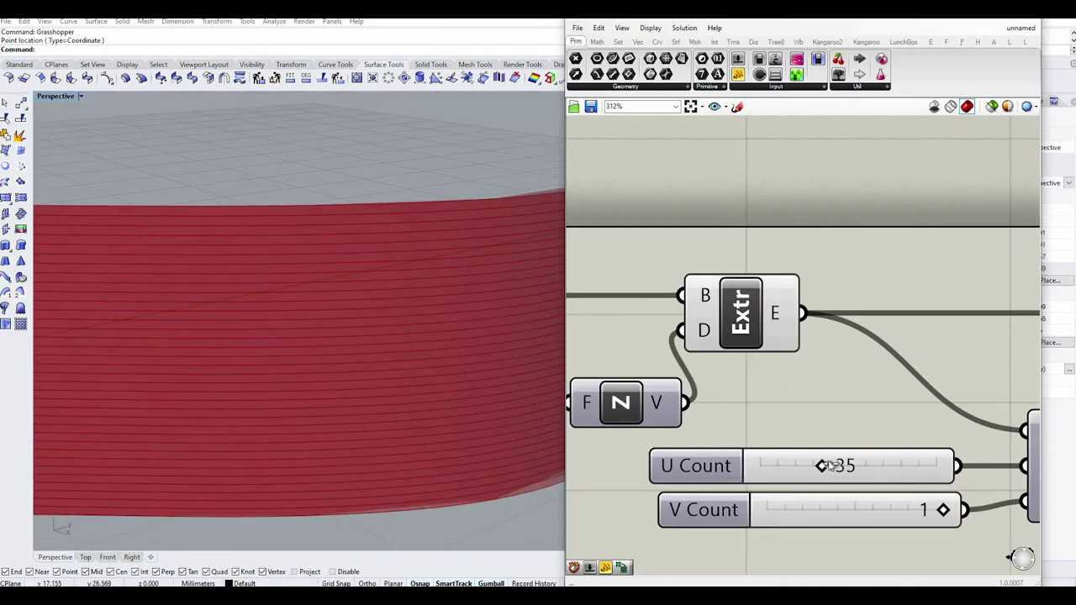
{"action": "scroll", "coordinate": [818, 468], "scroll_direction": "up", "scroll_amount": 1}
{"action": "left_click_drag", "start_coordinate": [819, 468], "coordinate": [809, 467]}
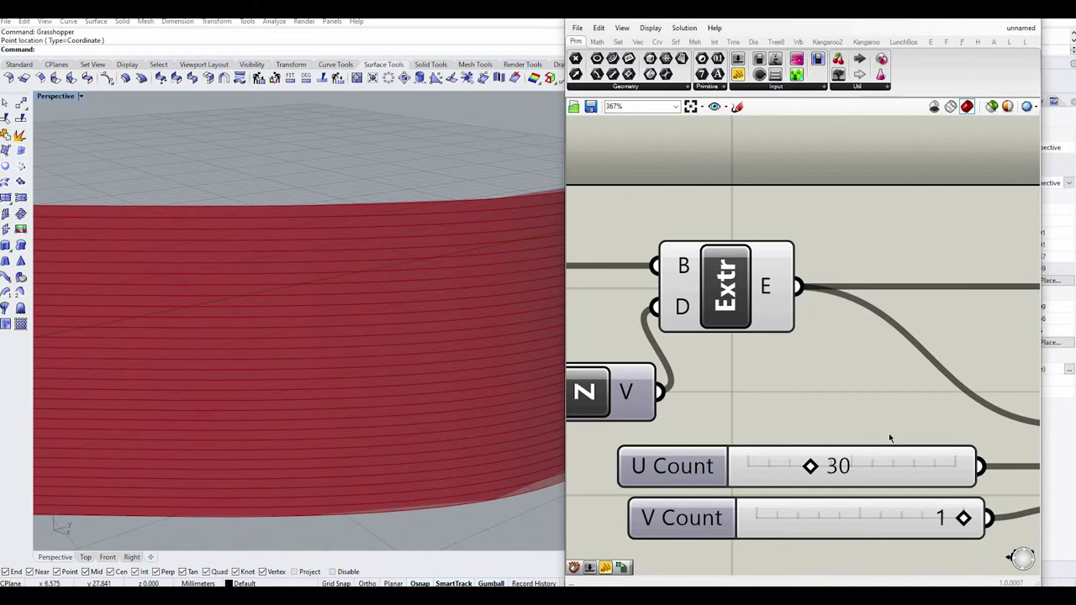
{"action": "scroll", "coordinate": [728, 400], "scroll_direction": "down", "scroll_amount": 8}
{"action": "double_click", "coordinate": [930, 459]}
{"action": "type", "text": "su"}
{"action": "key", "text": "Escape"}
- Add a second Isotrim component to the right of the first one
{"action": "double_click", "coordinate": [914, 450]}
{"action": "type", "text": "iso"}
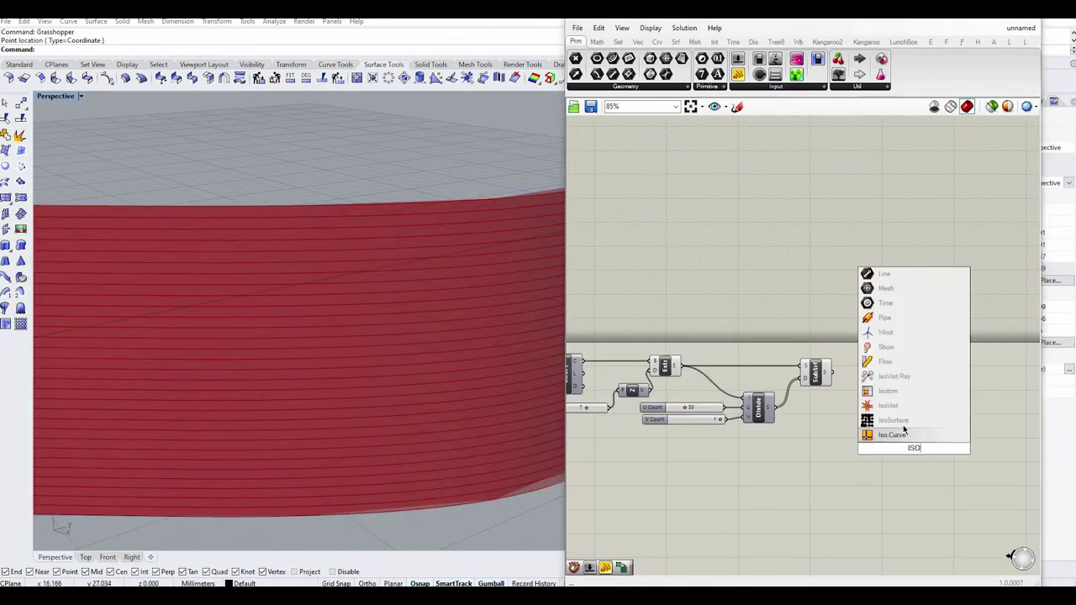
{"action": "left_click", "coordinate": [888, 391]}
{"action": "left_click_drag", "start_coordinate": [913, 449], "coordinate": [972, 419]}
- Add a second Divide Domain² component fed by the first Isotrim's strips
{"action": "double_click", "coordinate": [882, 435]}
{"action": "type", "text": "div"}
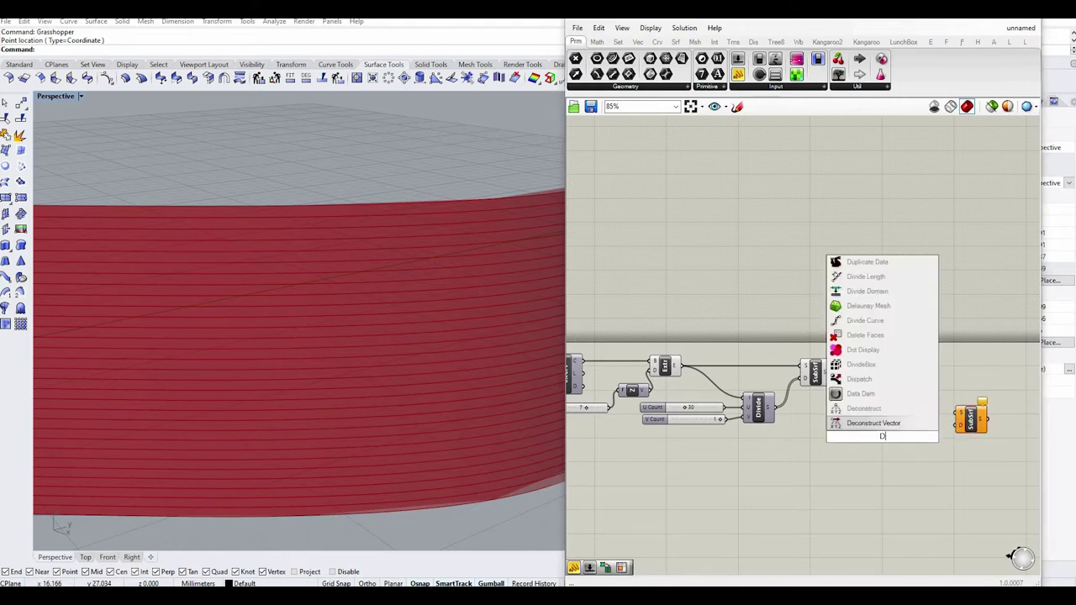
{"action": "type", "text": "I"}
{"action": "left_click", "coordinate": [871, 393]}
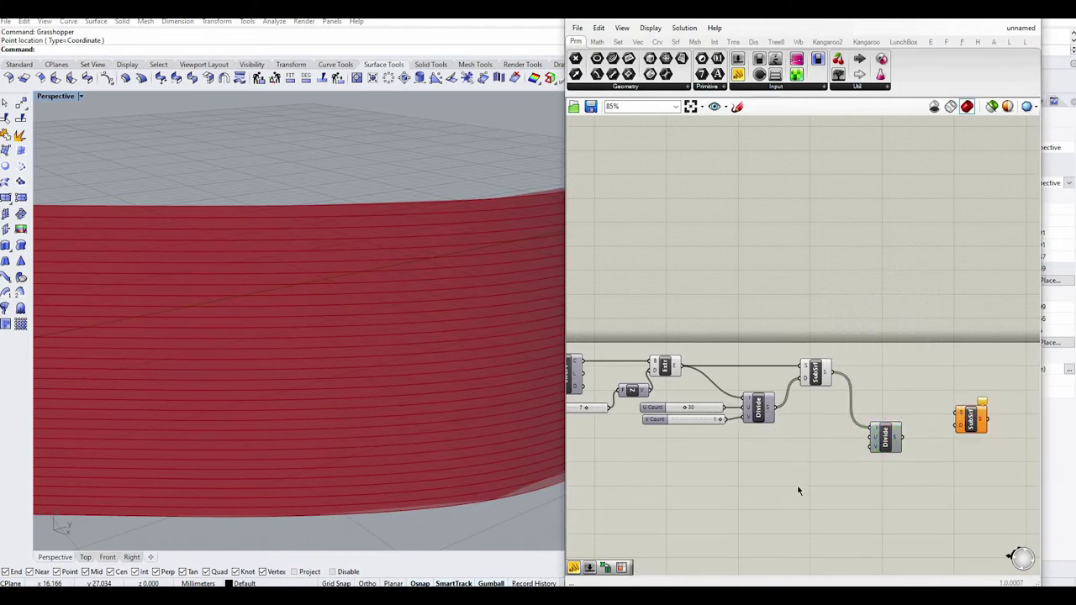
- Add a number slider of 1 and connect it to the second Divide Domain²
{"action": "scroll", "coordinate": [742, 446], "scroll_direction": "up", "scroll_amount": 1}
{"action": "double_click", "coordinate": [851, 446]}
{"action": "type", "text": "1"}
{"action": "key", "text": "Return"}
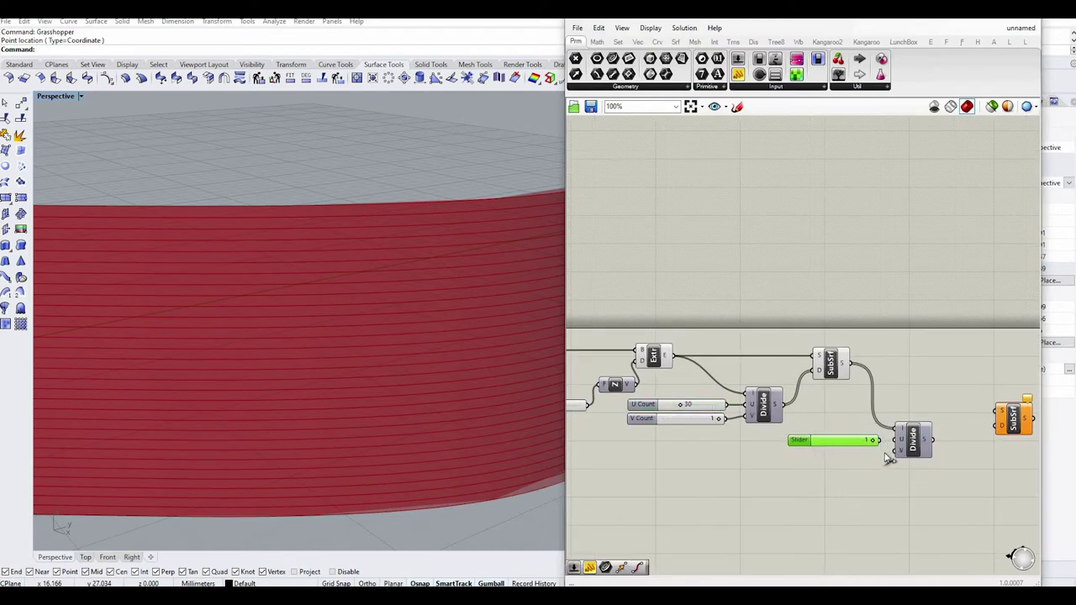
- Add a Random component as the second Divide Domain²'s V Count and rewire the slider of 1 to its U Count
{"action": "double_click", "coordinate": [836, 477]}
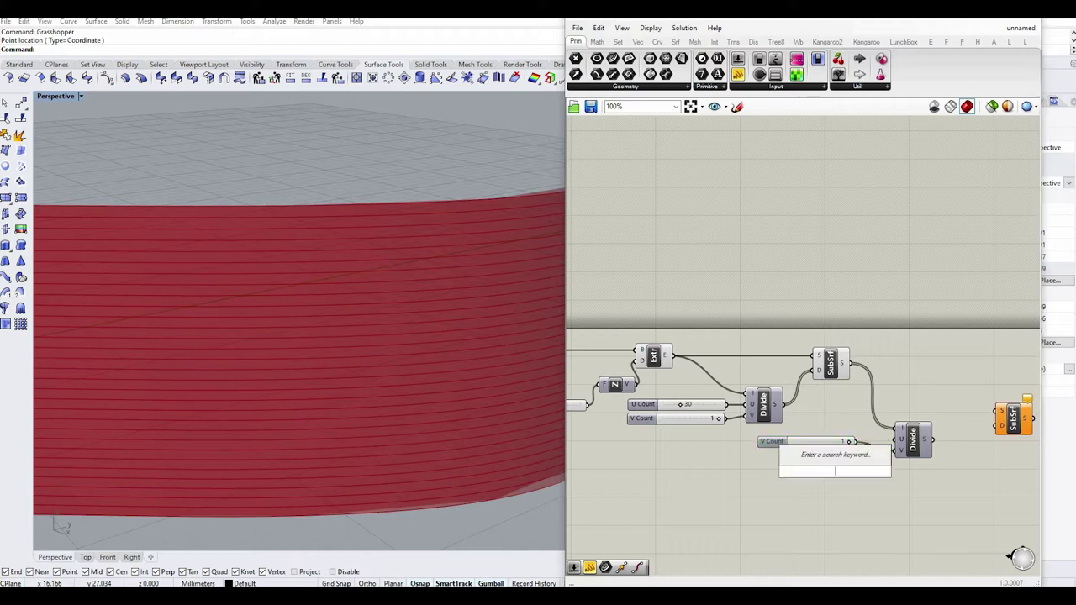
{"action": "type", "text": "RE"}
{"action": "key", "text": "BackSpace"}
{"action": "type", "text": "AND"}
{"action": "left_click", "coordinate": [840, 445]}
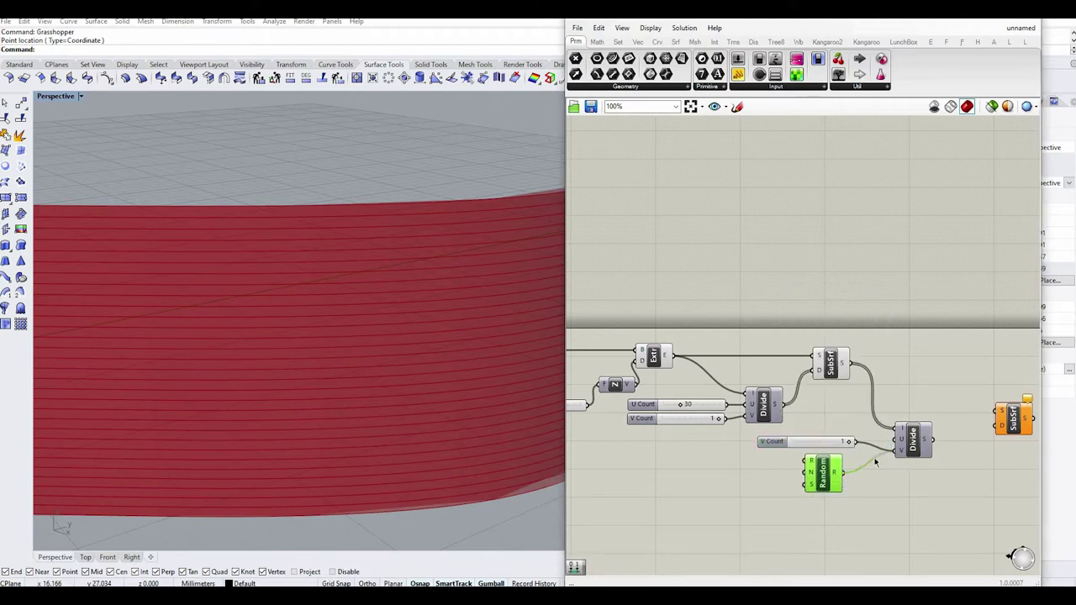
{"action": "right_click_drag", "start_coordinate": [866, 445], "coordinate": [883, 442]}
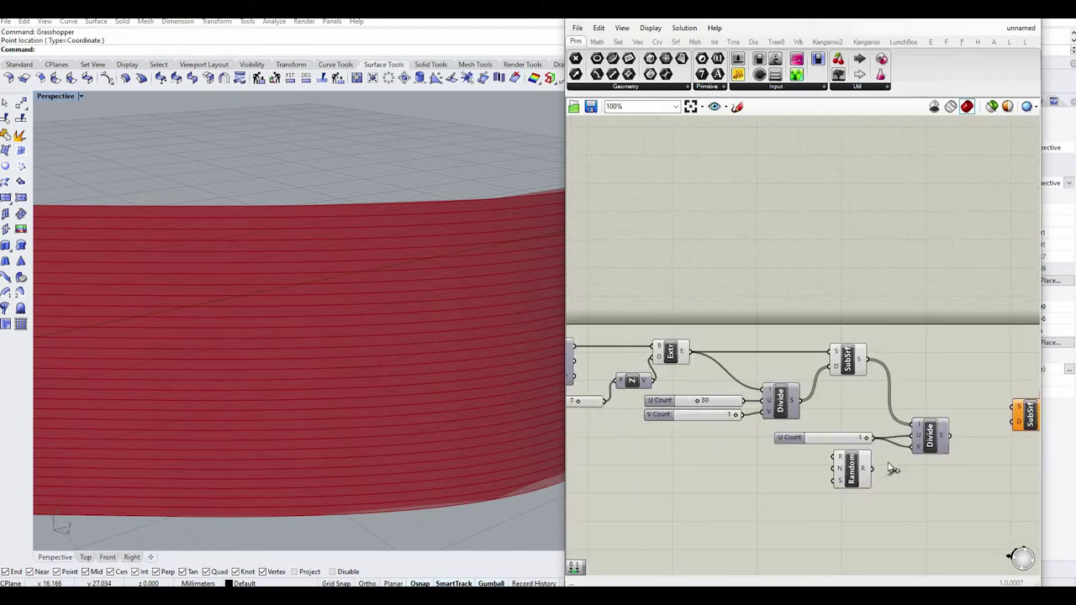
- Add a Construct Domain for Random's range and connect the U Count slider of 30 as the number of random values
{"action": "double_click", "coordinate": [770, 484]}
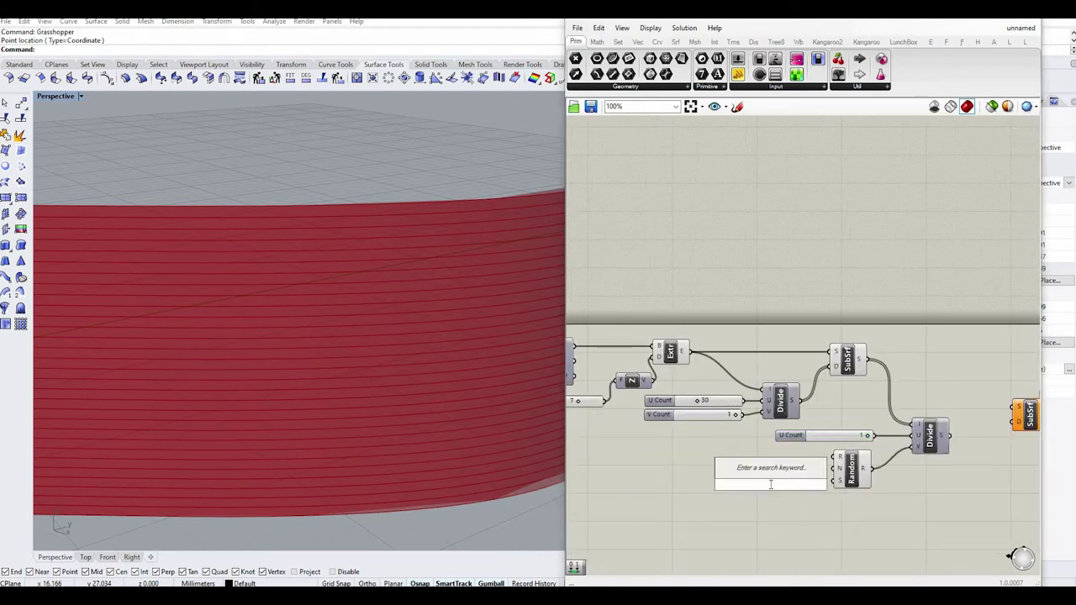
{"action": "type", "text": "DOMA"}
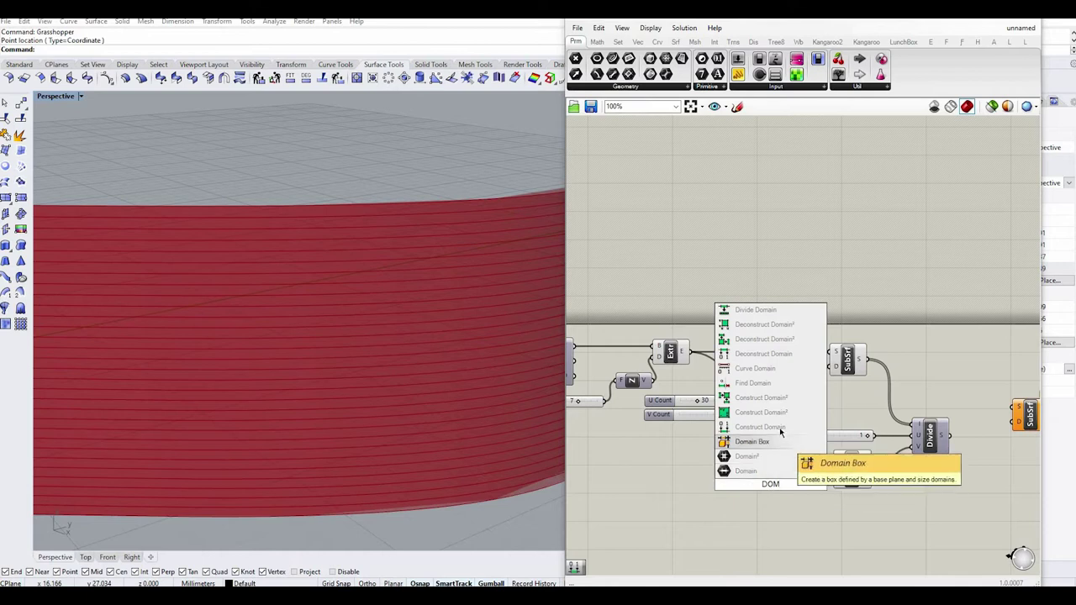
{"action": "left_click", "coordinate": [778, 427]}
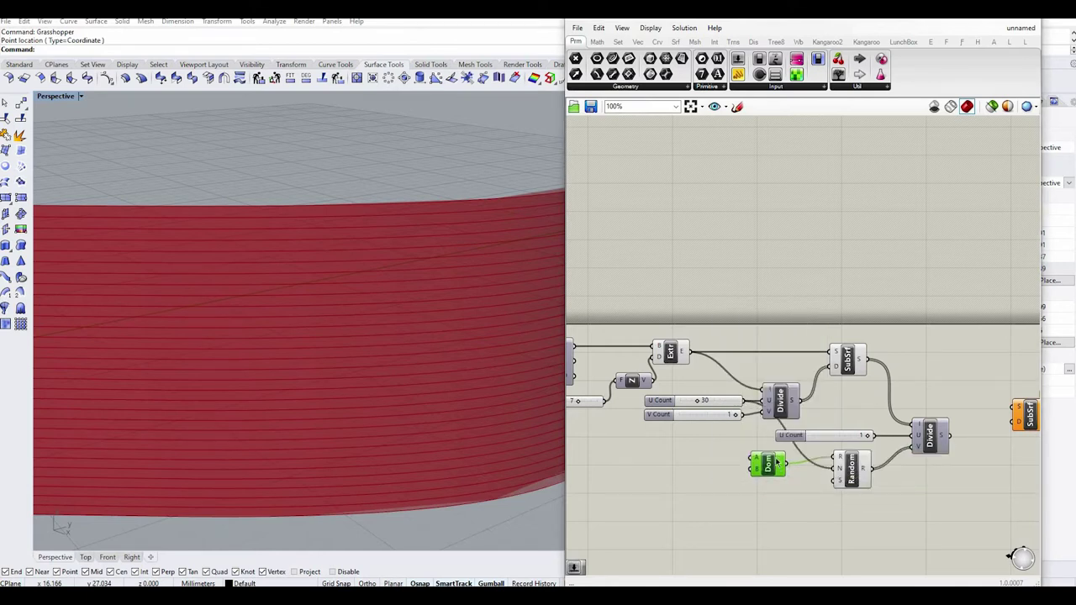
- Add number sliders of 20 and 10 and connect them as the domain end and domain start for Random
{"action": "double_click", "coordinate": [701, 463]}
{"action": "type", "text": "20"}
{"action": "key", "text": "Return"}
{"action": "left_click_drag", "start_coordinate": [730, 463], "coordinate": [755, 462]}
{"action": "double_click", "coordinate": [708, 445]}
{"action": "type", "text": "10"}
{"action": "key", "text": "Return"}
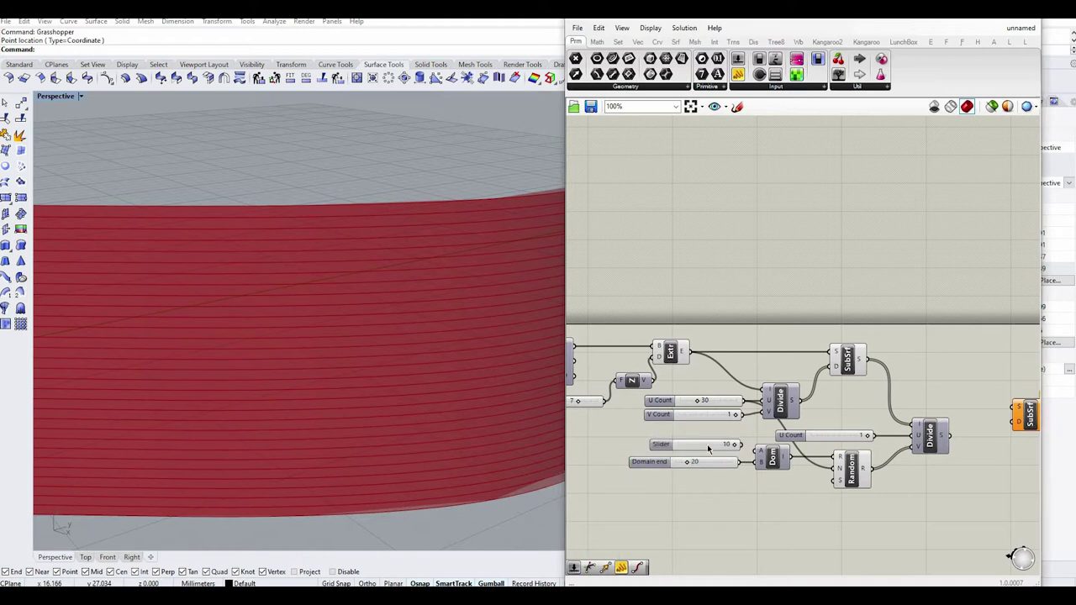
{"action": "left_click", "coordinate": [788, 490]}
- Connect the second Divide Domain² and the first Isotrim's strips to the second Isotrim's domain and surface inputs
{"action": "scroll", "coordinate": [789, 490], "scroll_direction": "down", "scroll_amount": 2}
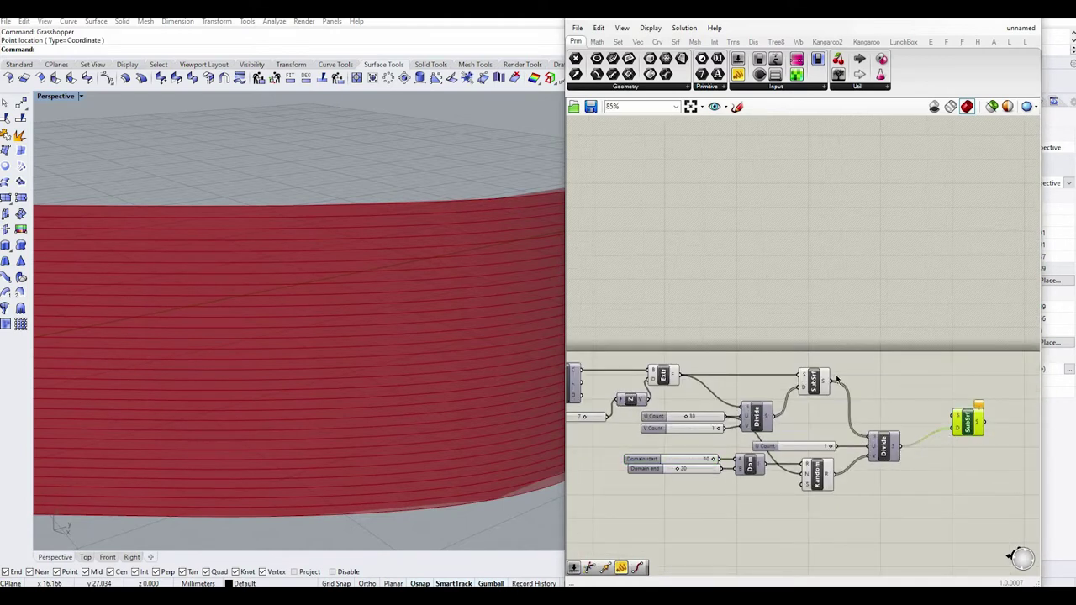
{"action": "left_click_drag", "start_coordinate": [953, 417], "coordinate": [830, 380]}
{"action": "scroll", "coordinate": [384, 396], "scroll_direction": "down", "scroll_amount": 12}
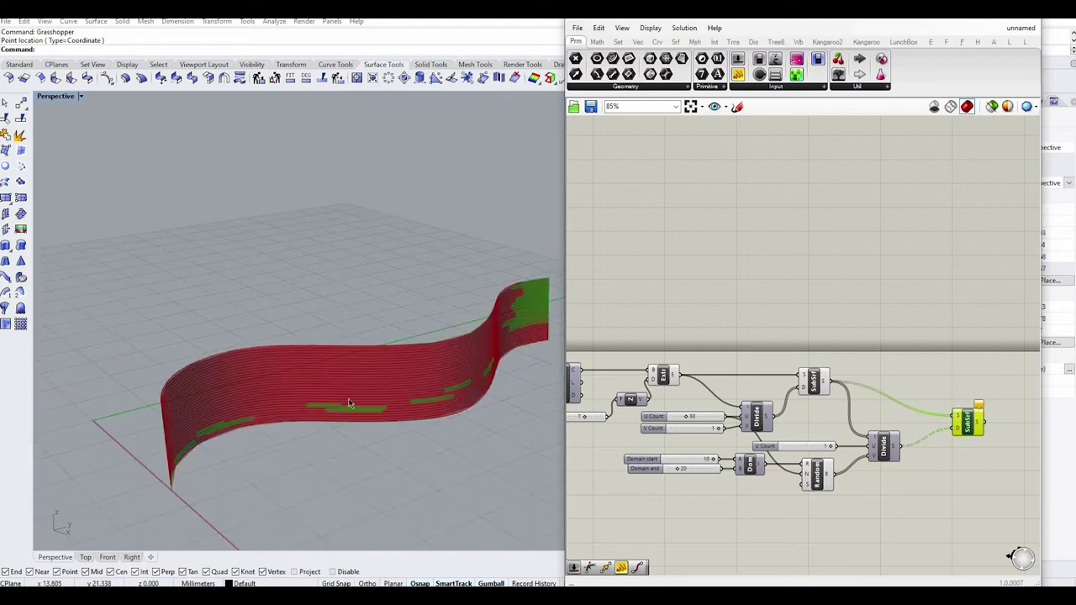
{"action": "scroll", "coordinate": [683, 471], "scroll_direction": "up", "scroll_amount": 2}
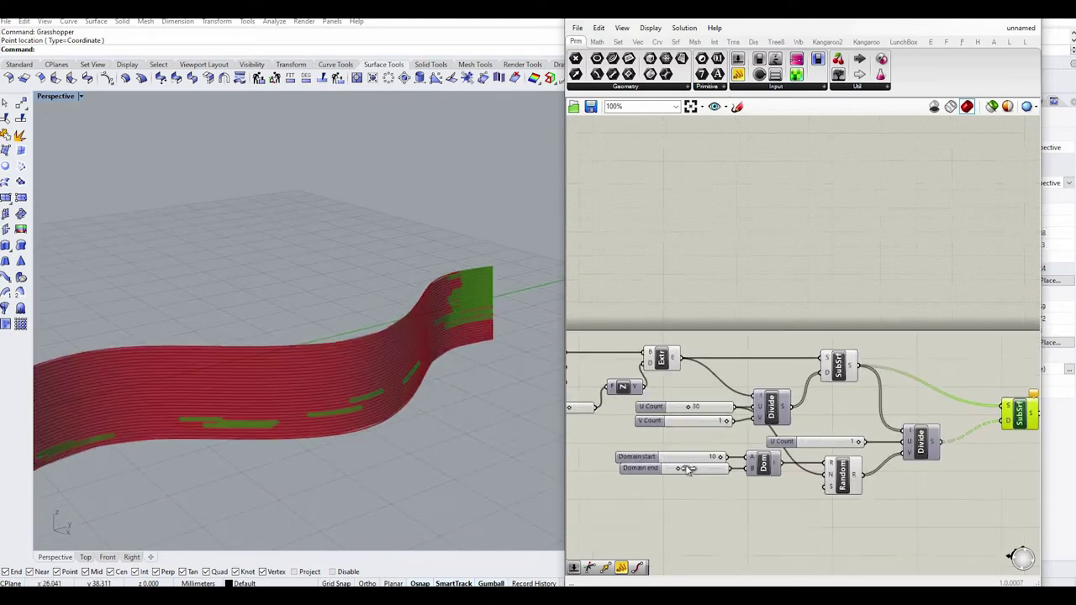
- Increase the Domain end slider for Random's range to 52
{"action": "left_click_drag", "start_coordinate": [682, 468], "coordinate": [706, 473]}
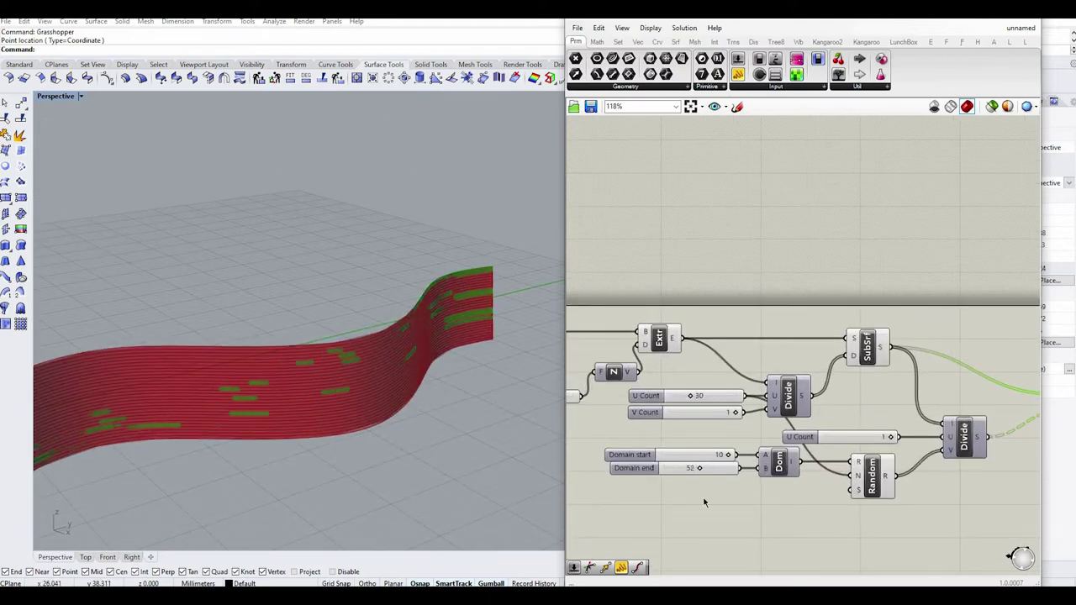
{"action": "left_click", "coordinate": [697, 502]}
{"action": "scroll", "coordinate": [697, 504], "scroll_direction": "down", "scroll_amount": 3}
{"action": "scroll", "coordinate": [953, 446], "scroll_direction": "up", "scroll_amount": 3}
- Add a Panel above the first Isotrim and connect that Isotrim's surface output to it
{"action": "double_click", "coordinate": [812, 351]}
{"action": "type", "text": "\""}
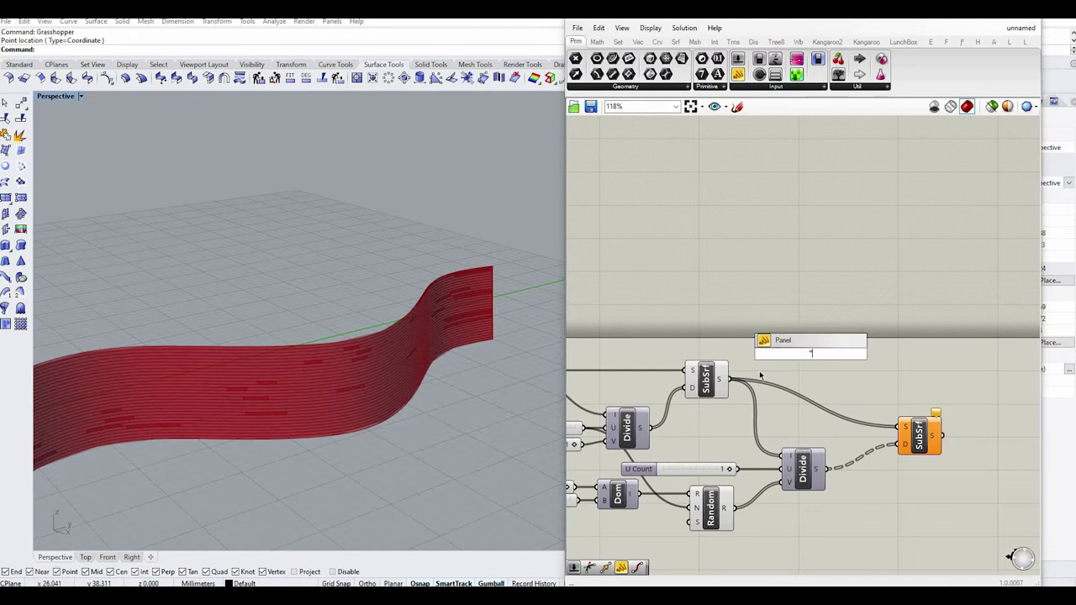
{"action": "key", "text": "Return"}
{"action": "left_click_drag", "start_coordinate": [824, 343], "coordinate": [850, 328]}
{"action": "scroll", "coordinate": [898, 317], "scroll_direction": "up", "scroll_amount": 2}
{"action": "left_click_drag", "start_coordinate": [907, 307], "coordinate": [906, 380]}
- Try flattening and then grafting the first Isotrim's surface output
{"action": "right_click", "coordinate": [650, 403]}
{"action": "left_click", "coordinate": [673, 461]}
{"action": "right_click_drag", "start_coordinate": [948, 484], "coordinate": [918, 479]}
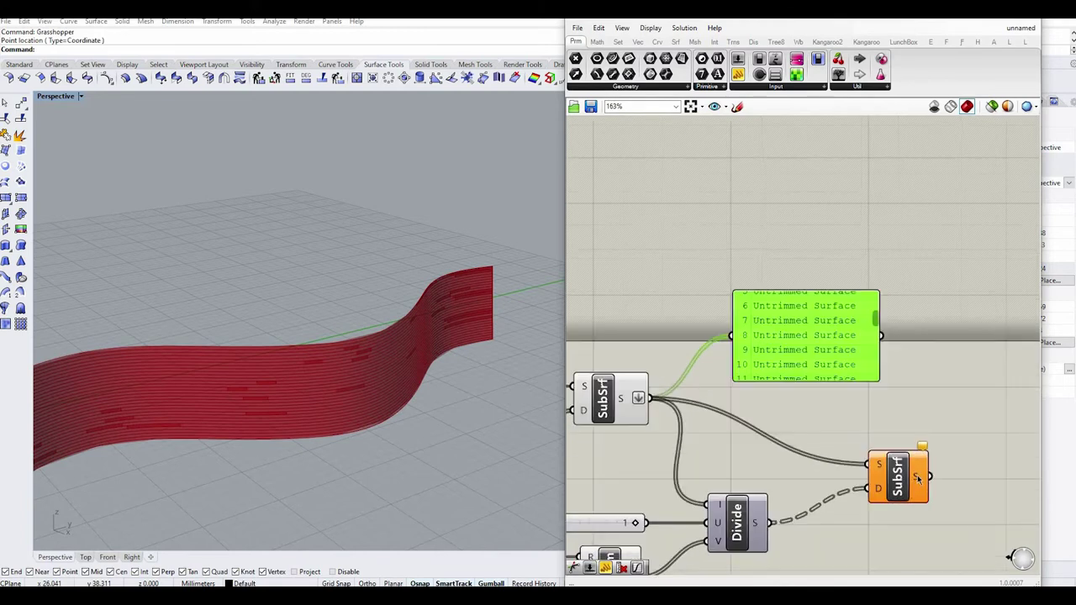
{"action": "right_click", "coordinate": [650, 399]}
{"action": "left_click", "coordinate": [673, 461]}
{"action": "right_click", "coordinate": [650, 398]}
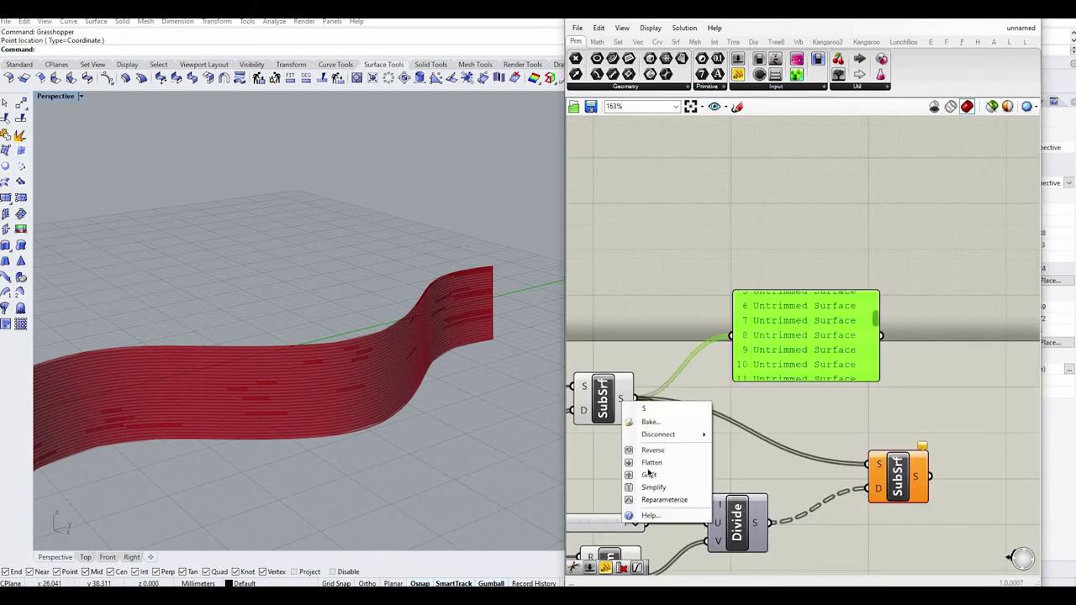
{"action": "left_click", "coordinate": [673, 472]}
{"action": "scroll", "coordinate": [283, 367], "scroll_direction": "up", "scroll_amount": 5}
{"action": "right_click", "coordinate": [650, 399]}
{"action": "left_click", "coordinate": [673, 472]}
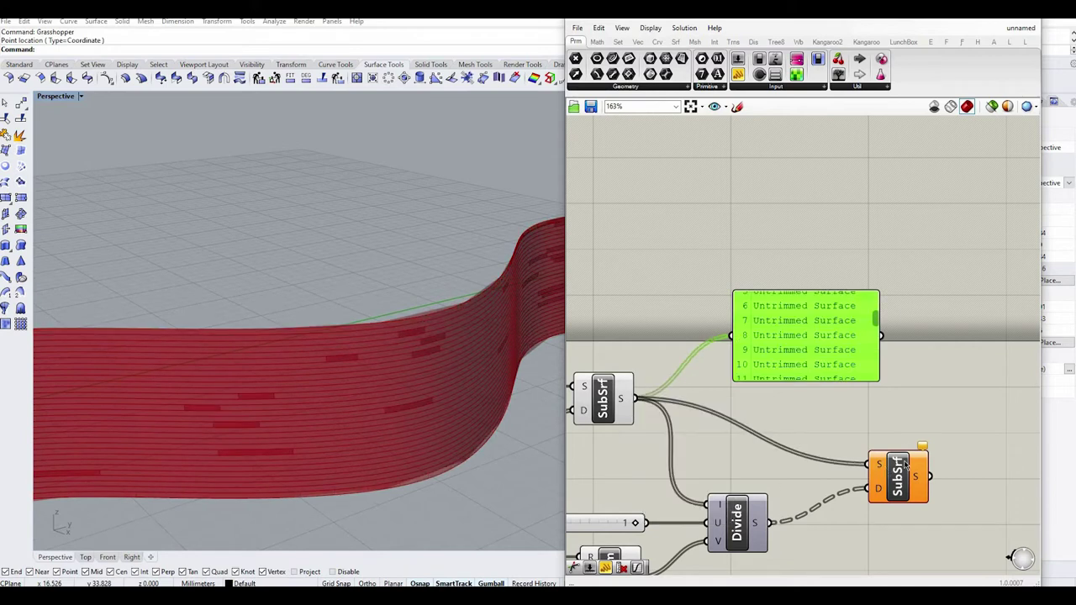
- Flatten the first Isotrim's surface output and review its list in the Panel through to the last item
{"action": "right_click", "coordinate": [623, 405]}
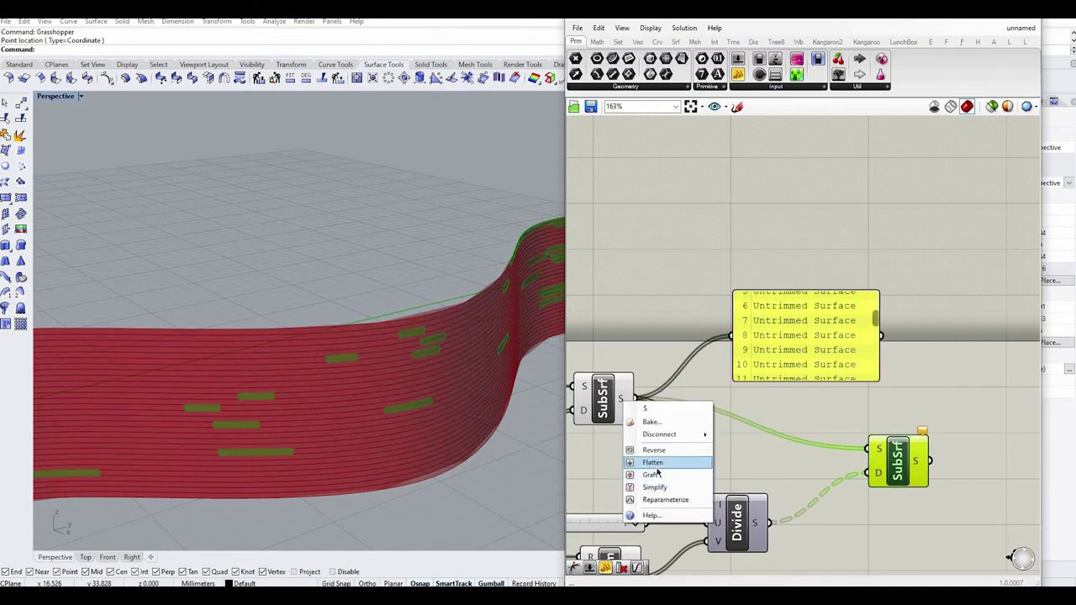
{"action": "left_click", "coordinate": [652, 462]}
{"action": "left_click_drag", "start_coordinate": [876, 321], "coordinate": [889, 377]}
{"action": "scroll", "coordinate": [879, 370], "scroll_direction": "down", "scroll_amount": 6}
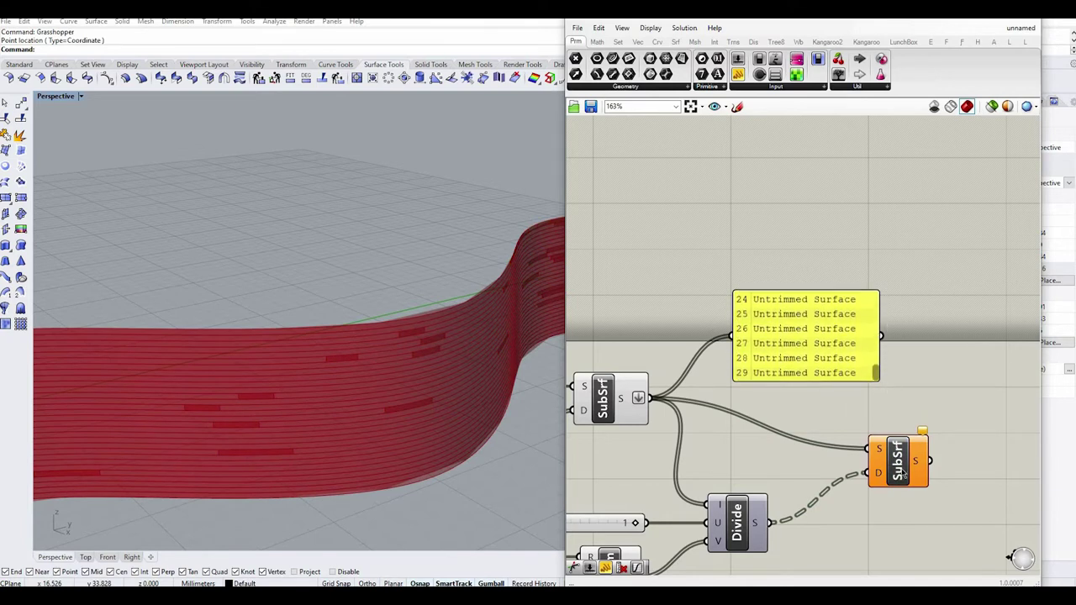
- Graft the surface input of the second Isotrim
{"action": "left_click", "coordinate": [897, 458]}
{"action": "scroll", "coordinate": [895, 443], "scroll_direction": "down", "scroll_amount": 1}
{"action": "right_click", "coordinate": [897, 444]}
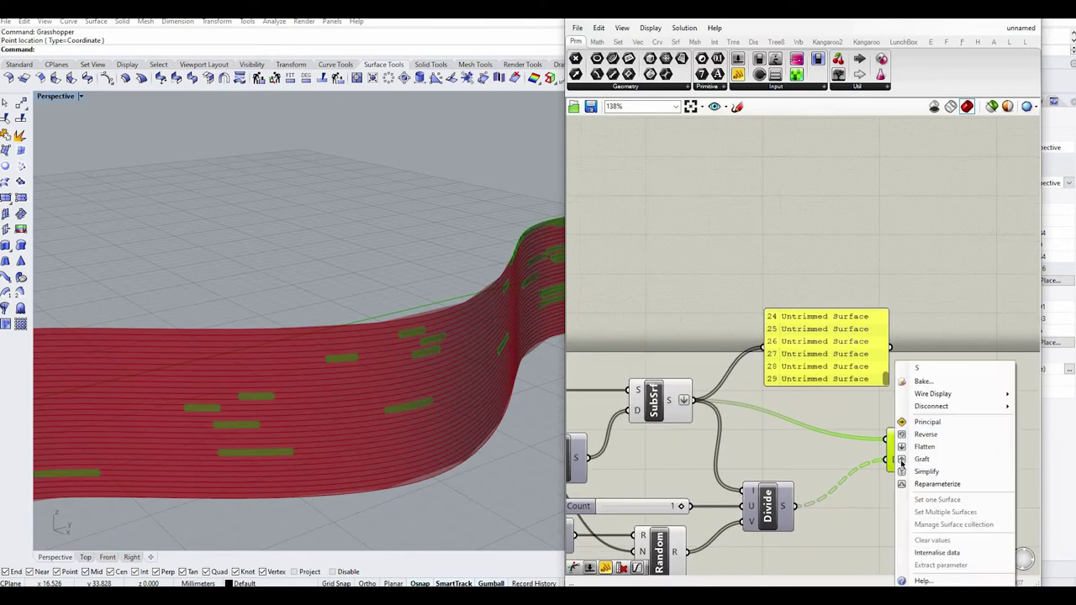
{"action": "left_click", "coordinate": [907, 459]}
{"action": "left_click_drag", "start_coordinate": [810, 362], "coordinate": [819, 361]}
{"action": "left_click", "coordinate": [873, 485]}
- Turn off the preview of the first Isotrim and highlight the second Isotrim's pieces on the wall
{"action": "scroll", "coordinate": [416, 410], "scroll_direction": "down", "scroll_amount": 8}
{"action": "scroll", "coordinate": [373, 423], "scroll_direction": "up", "scroll_amount": 8}
{"action": "right_click_drag", "start_coordinate": [373, 422], "coordinate": [504, 403]}
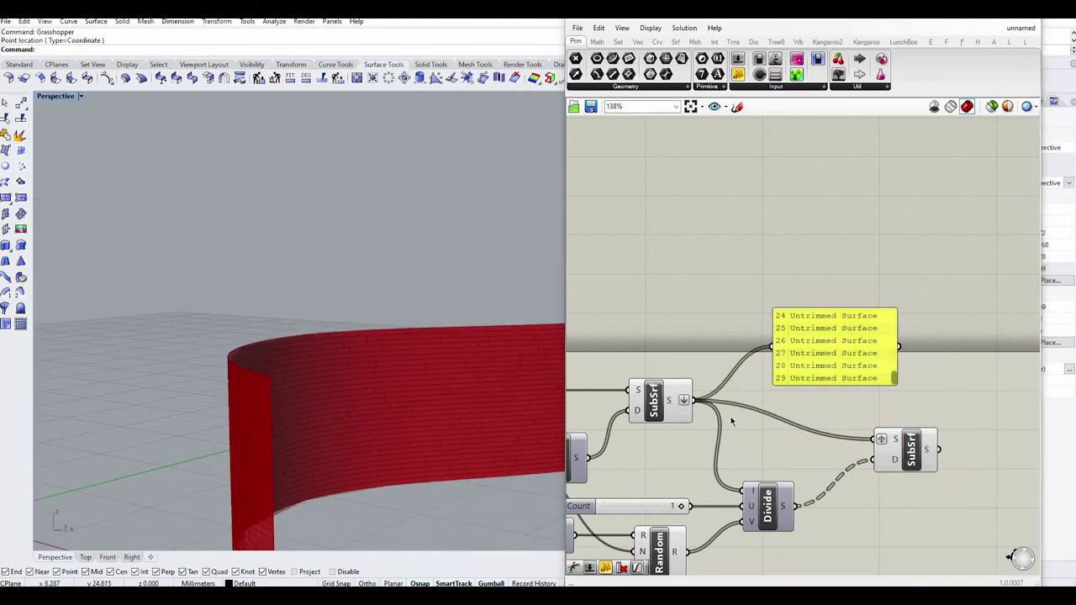
{"action": "left_click", "coordinate": [652, 398]}
{"action": "middle_click", "coordinate": [652, 397]}
{"action": "left_click", "coordinate": [651, 342]}
{"action": "left_click", "coordinate": [790, 452]}
{"action": "left_click", "coordinate": [910, 451]}
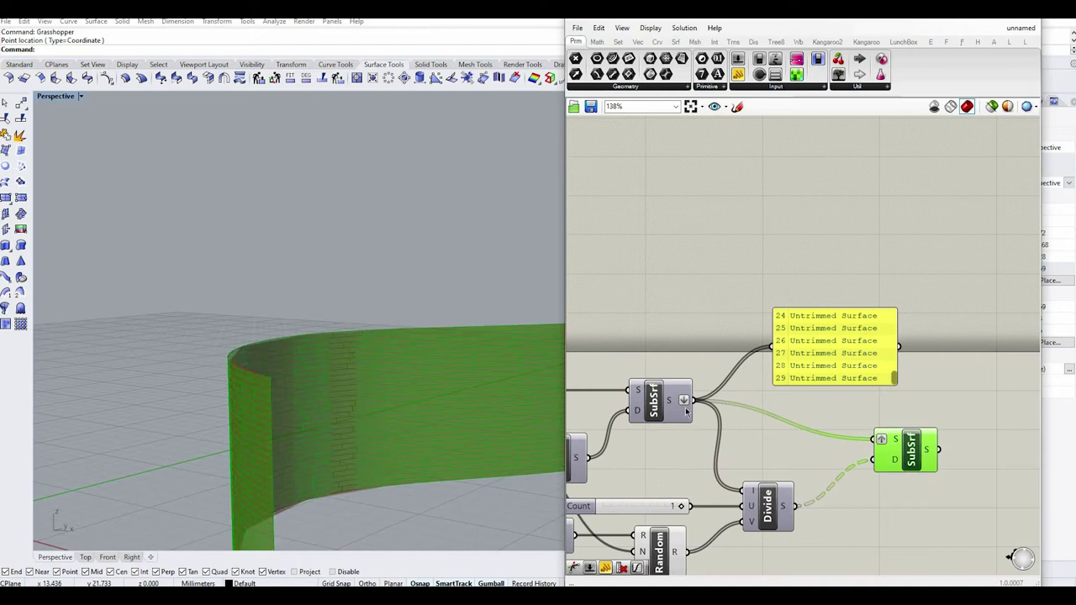
- Set the Domain end slider for Random's range to 60
{"action": "left_click", "coordinate": [660, 481]}
{"action": "scroll", "coordinate": [686, 405], "scroll_direction": "up", "scroll_amount": 2}
{"action": "scroll", "coordinate": [639, 468], "scroll_direction": "down", "scroll_amount": 3}
{"action": "scroll", "coordinate": [904, 480], "scroll_direction": "up", "scroll_amount": 3}
{"action": "left_click", "coordinate": [775, 451]}
{"action": "left_click", "coordinate": [872, 512]}
{"action": "scroll", "coordinate": [853, 513], "scroll_direction": "down", "scroll_amount": 7}
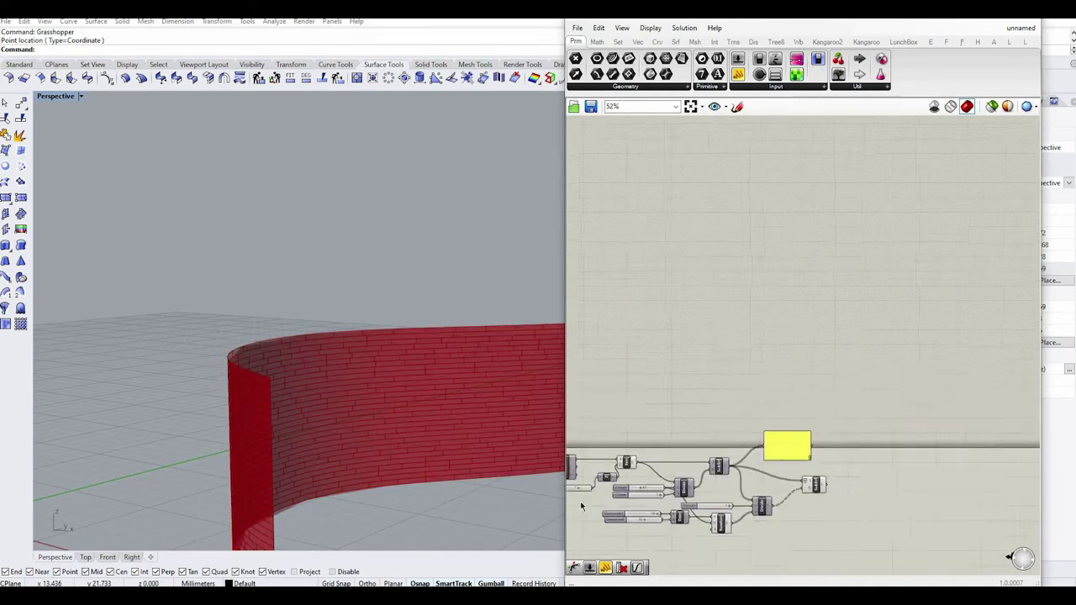
{"action": "scroll", "coordinate": [630, 525], "scroll_direction": "up", "scroll_amount": 3}
{"action": "scroll", "coordinate": [439, 424], "scroll_direction": "down", "scroll_amount": 5}
{"action": "scroll", "coordinate": [458, 446], "scroll_direction": "up", "scroll_amount": 5}
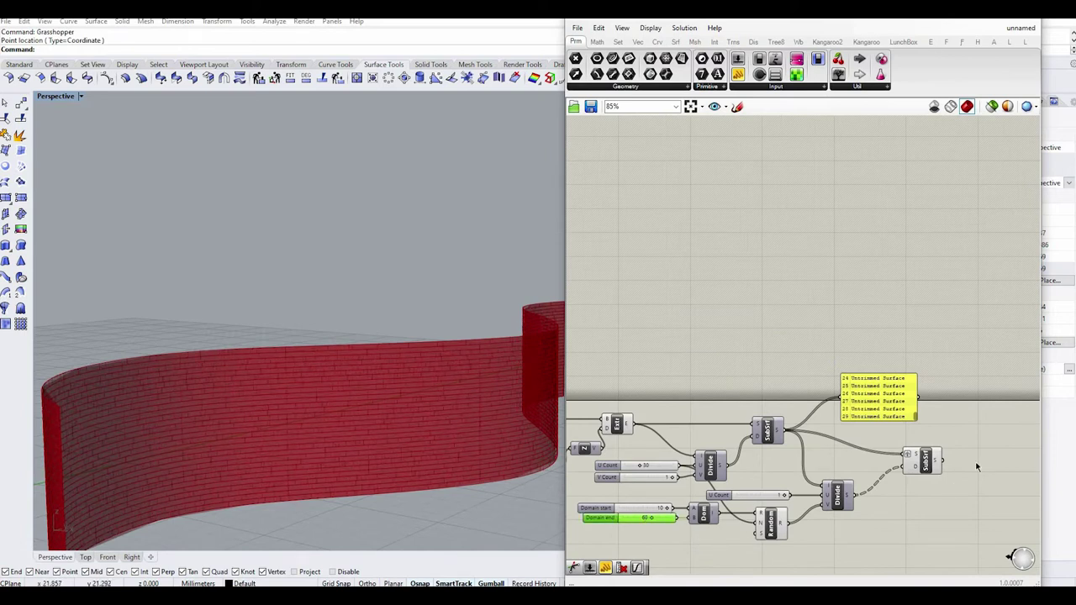
- Add a Random Reduce component and connect the second Isotrim's surfaces to its list input
{"action": "double_click", "coordinate": [977, 467]}
{"action": "type", "text": "REDU"}
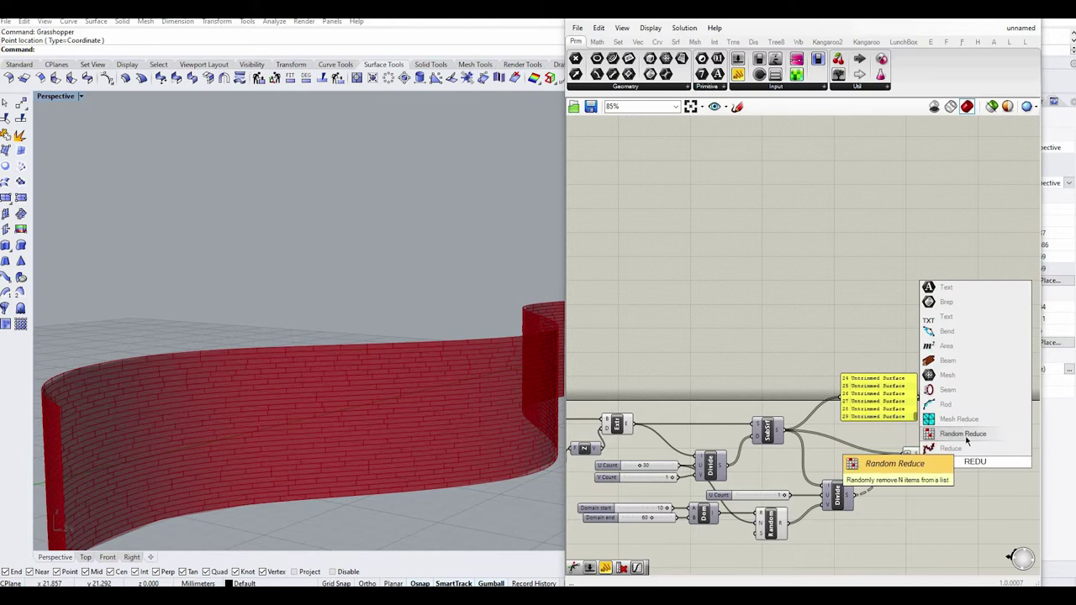
{"action": "left_click", "coordinate": [966, 437]}
{"action": "scroll", "coordinate": [936, 468], "scroll_direction": "up", "scroll_amount": 3}
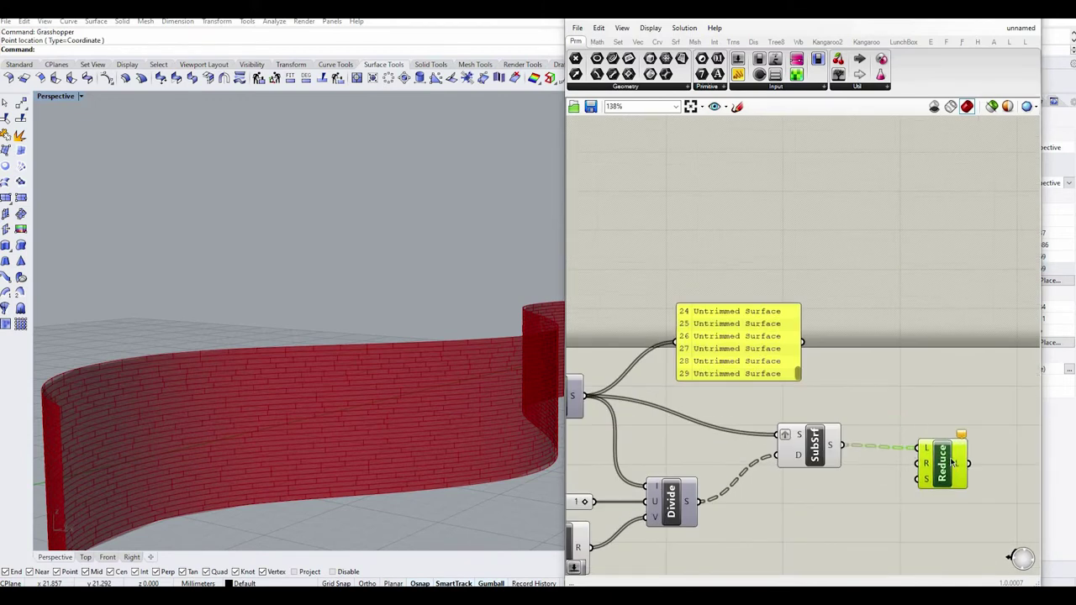
{"action": "left_click_drag", "start_coordinate": [952, 462], "coordinate": [964, 461]}
- Add a number slider of 200 and connect it to Random Reduce's Reduction input
{"action": "double_click", "coordinate": [859, 516]}
{"action": "type", "text": "200"}
{"action": "key", "text": "Return"}
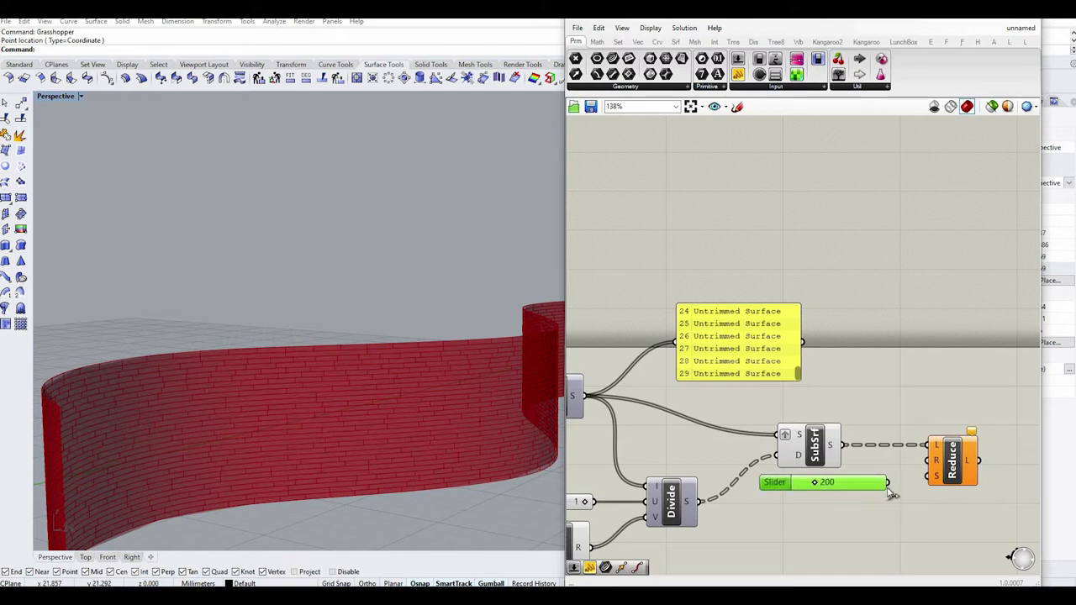
{"action": "left_click_drag", "start_coordinate": [951, 461], "coordinate": [983, 461]}
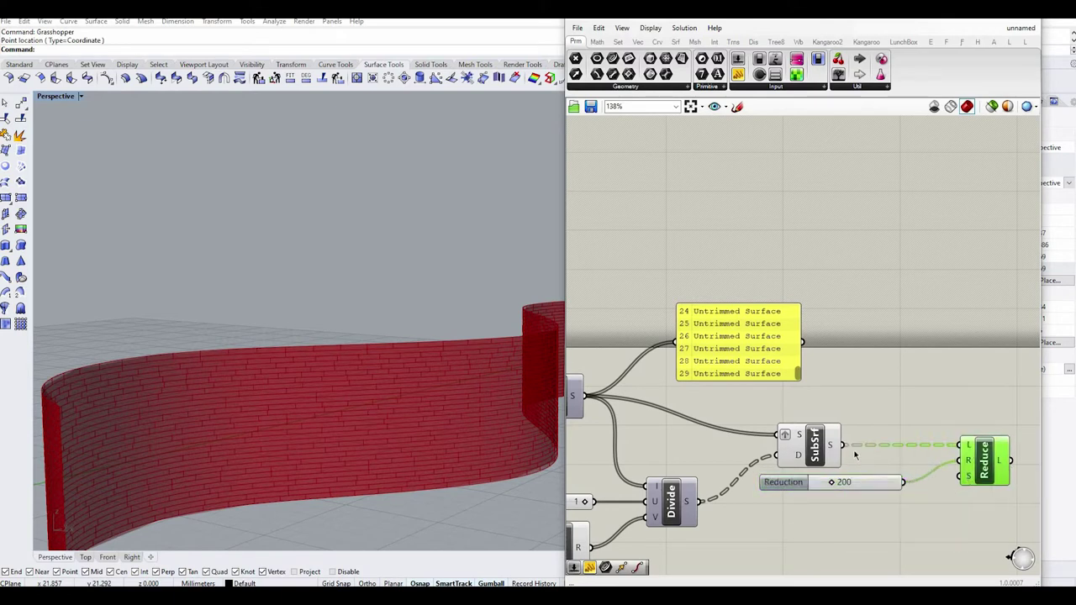
- Lower the Reduction slider to 48 and rewire the Panel to the second Isotrim's output
{"action": "right_click_drag", "start_coordinate": [419, 430], "coordinate": [319, 427]}
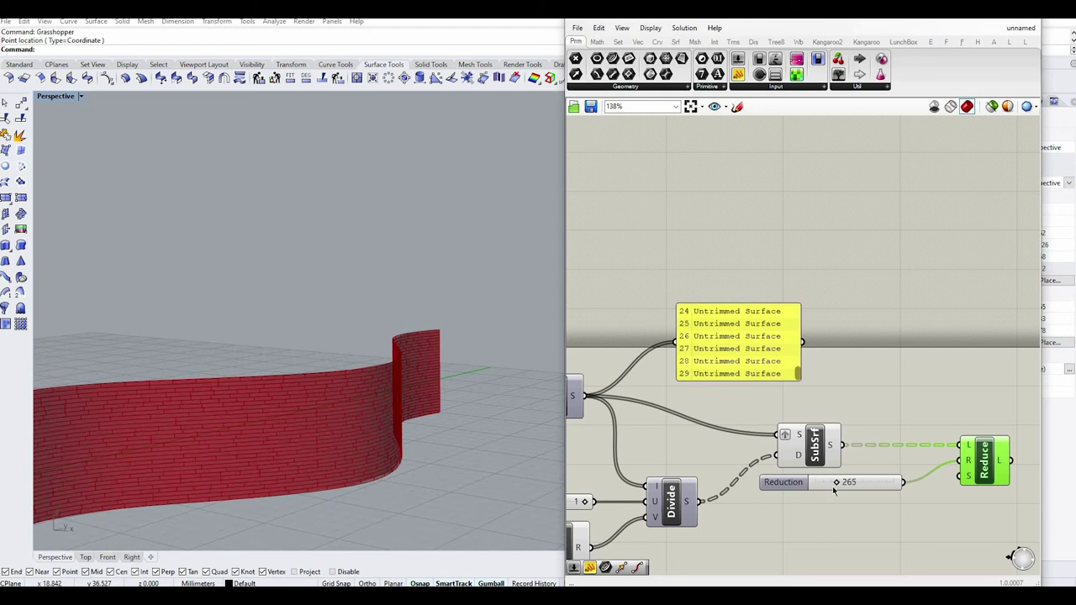
{"action": "left_click_drag", "start_coordinate": [864, 484], "coordinate": [843, 484]}
{"action": "right_click", "coordinate": [836, 447]}
{"action": "left_click", "coordinate": [783, 397]}
{"action": "left_click_drag", "start_coordinate": [728, 356], "coordinate": [921, 374]}
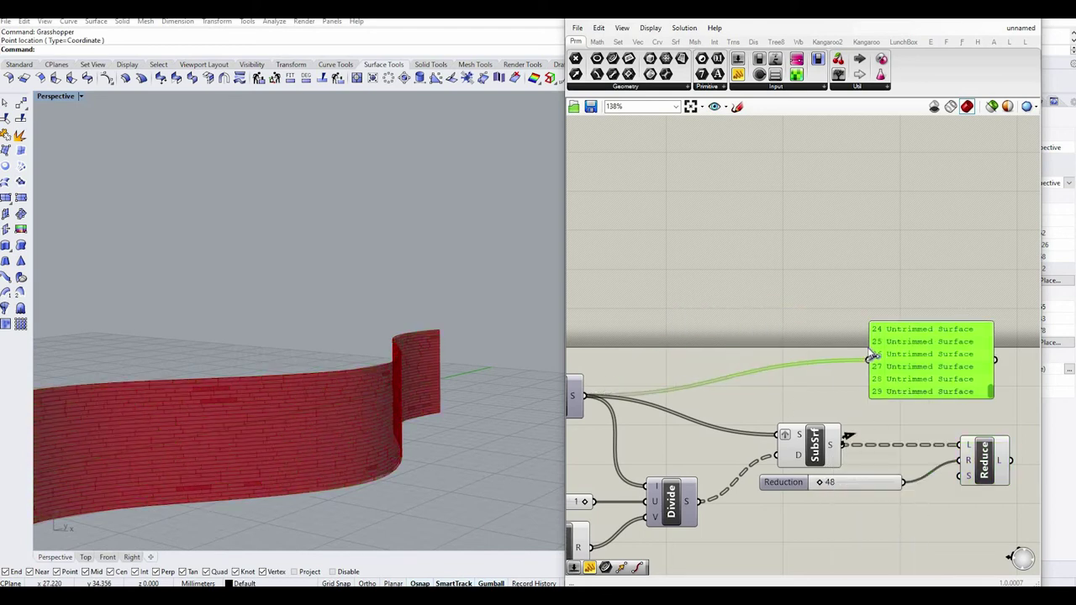
{"action": "scroll", "coordinate": [992, 393], "scroll_direction": "down", "scroll_amount": 3}
- Flatten the second Isotrim's surface output and raise the Reduction slider to 424
{"action": "right_click", "coordinate": [837, 446]}
{"action": "left_click", "coordinate": [853, 497]}
{"action": "left_click_drag", "start_coordinate": [833, 484], "coordinate": [852, 485]}
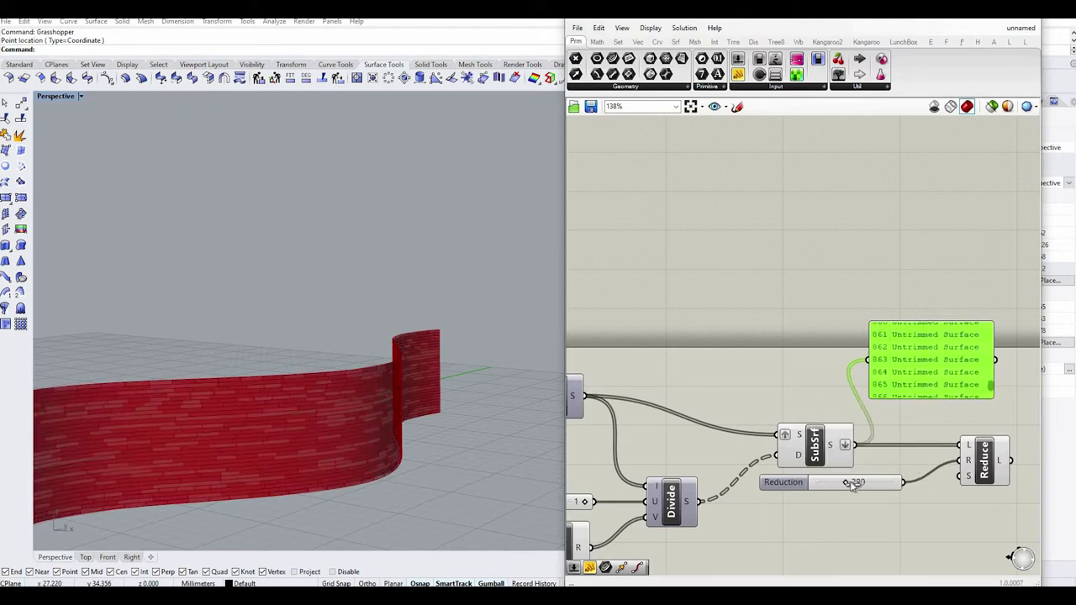
- Turn off the preview of the components upstream of Random Reduce, including the second Isotrim
{"action": "scroll", "coordinate": [892, 469], "scroll_direction": "down", "scroll_amount": 4}
{"action": "left_click_drag", "start_coordinate": [653, 409], "coordinate": [880, 518]}
{"action": "middle_click", "coordinate": [861, 470]}
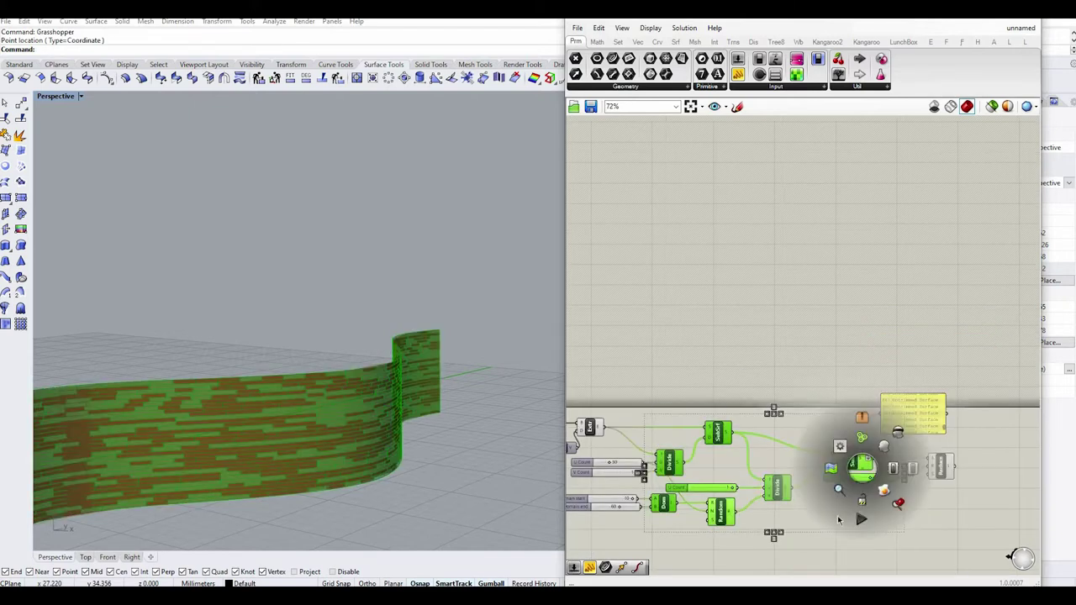
{"action": "left_click", "coordinate": [838, 517]}
{"action": "scroll", "coordinate": [858, 511], "scroll_direction": "down", "scroll_amount": 3}
{"action": "left_click", "coordinate": [647, 409]}
{"action": "left_click_drag", "start_coordinate": [647, 409], "coordinate": [866, 534]}
{"action": "middle_click", "coordinate": [686, 471]}
{"action": "left_click", "coordinate": [663, 518]}
{"action": "left_click", "coordinate": [925, 504]}
{"action": "scroll", "coordinate": [935, 492], "scroll_direction": "up", "scroll_amount": 4}
{"action": "left_click", "coordinate": [873, 473]}
{"action": "scroll", "coordinate": [936, 515], "scroll_direction": "up", "scroll_amount": 1}
{"action": "left_click", "coordinate": [936, 515]}
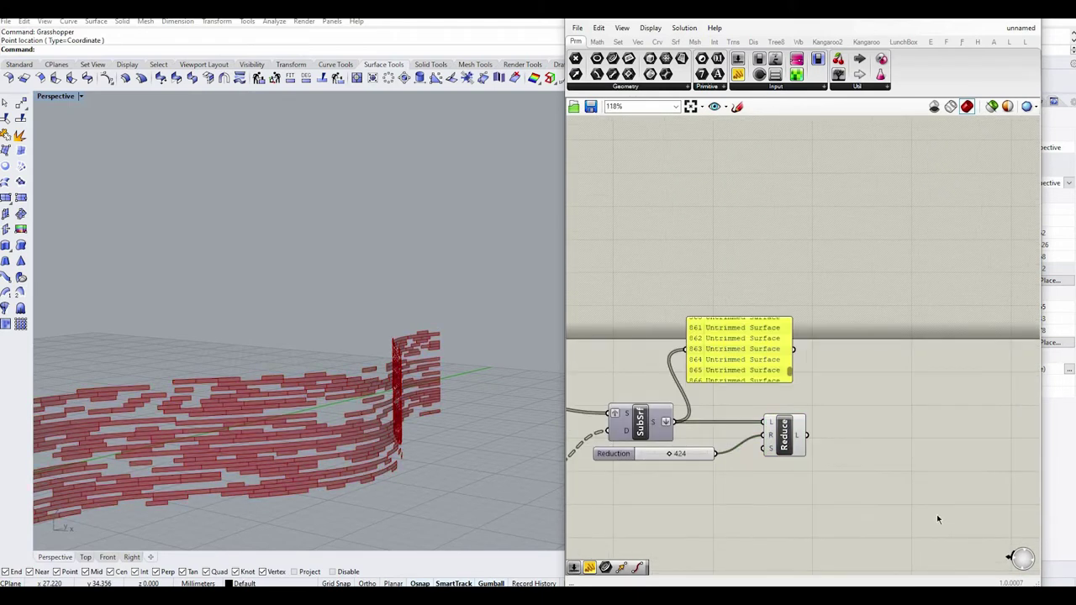
- Add an Offset Surface component and connect Random Reduce's output to its surface input
{"action": "left_click", "coordinate": [790, 441]}
{"action": "scroll", "coordinate": [839, 468], "scroll_direction": "up", "scroll_amount": 1}
{"action": "double_click", "coordinate": [838, 468]}
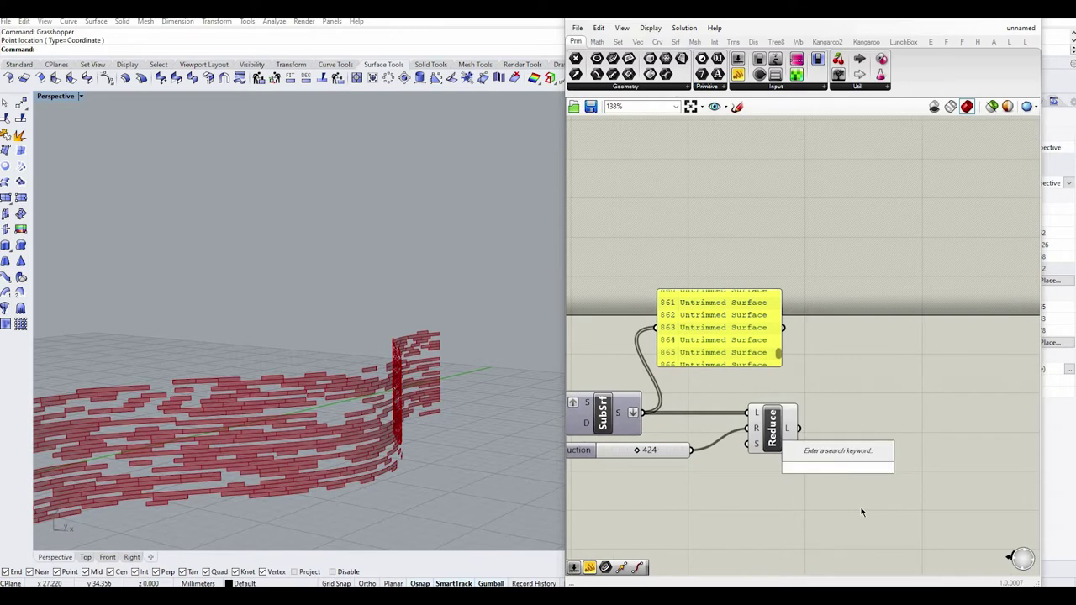
{"action": "type", "text": "OFFC"}
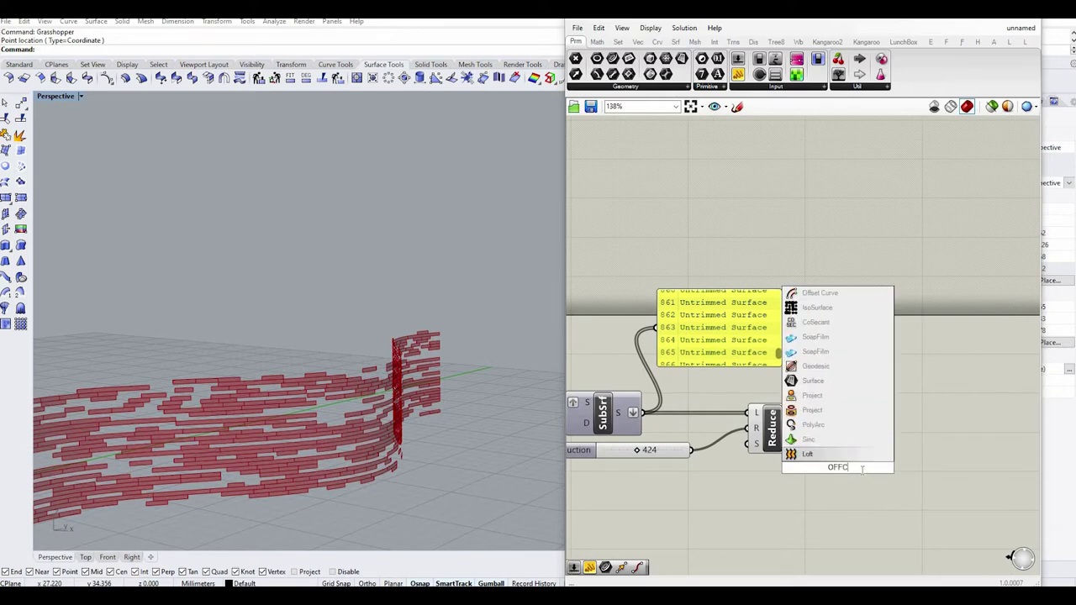
{"action": "type", "text": "ET"}
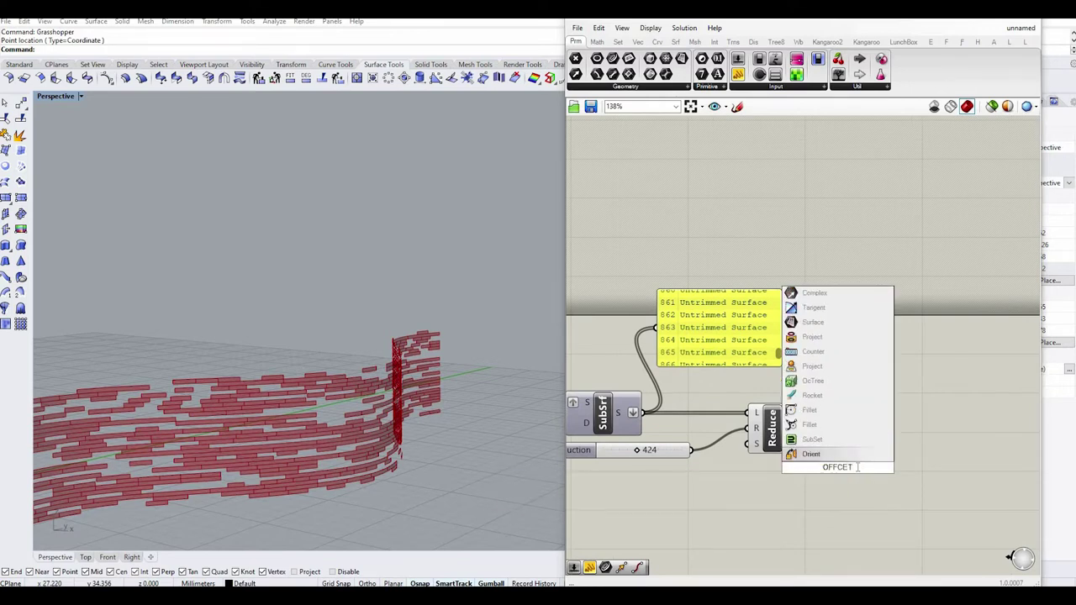
{"action": "key", "text": "BackSpace"}
{"action": "key", "text": "BackSpace"}
{"action": "key", "text": "BackSpace"}
{"action": "key", "text": "Up"}
{"action": "key", "text": "Up"}
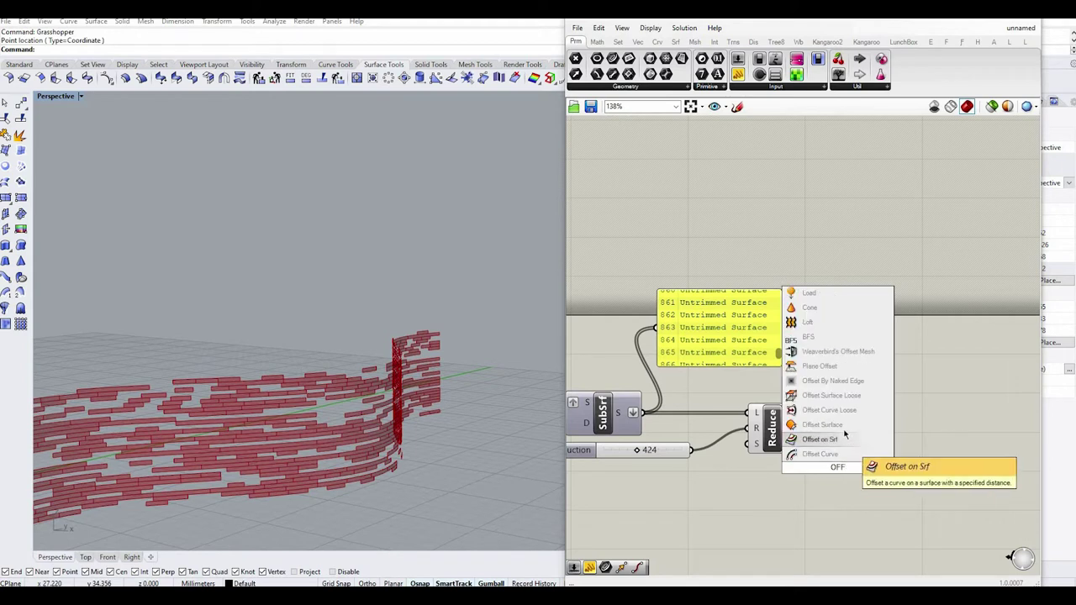
{"action": "key", "text": "Return"}
{"action": "left_click_drag", "start_coordinate": [888, 465], "coordinate": [905, 469]}
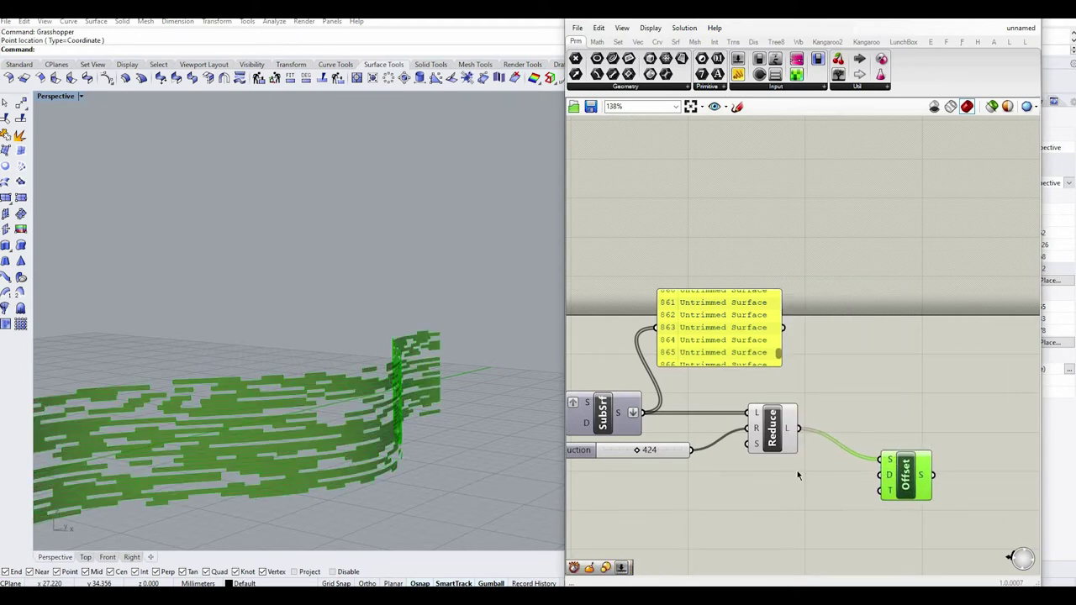
- Move the Offset Surface component lower, leaving space beside Random Reduce
{"action": "scroll", "coordinate": [802, 485], "scroll_direction": "down", "scroll_amount": 1}
{"action": "mouse_move", "coordinate": [802, 485]}
{"action": "right_mouse_down"}
{"action": "mouse_move", "coordinate": [823, 484]}
{"action": "mouse_move", "coordinate": [811, 478]}
{"action": "right_mouse_up"}
{"action": "left_click_drag", "start_coordinate": [898, 473], "coordinate": [882, 506]}
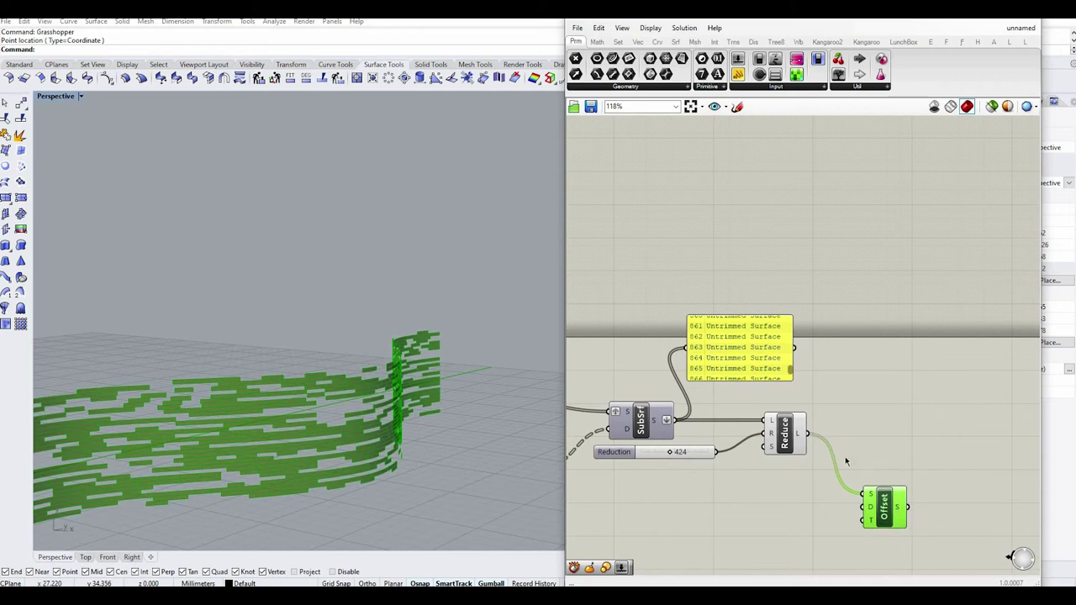
{"action": "right_click_drag", "start_coordinate": [886, 518], "coordinate": [868, 516]}
{"action": "left_click_drag", "start_coordinate": [870, 520], "coordinate": [867, 536]}
{"action": "left_click", "coordinate": [868, 454]}
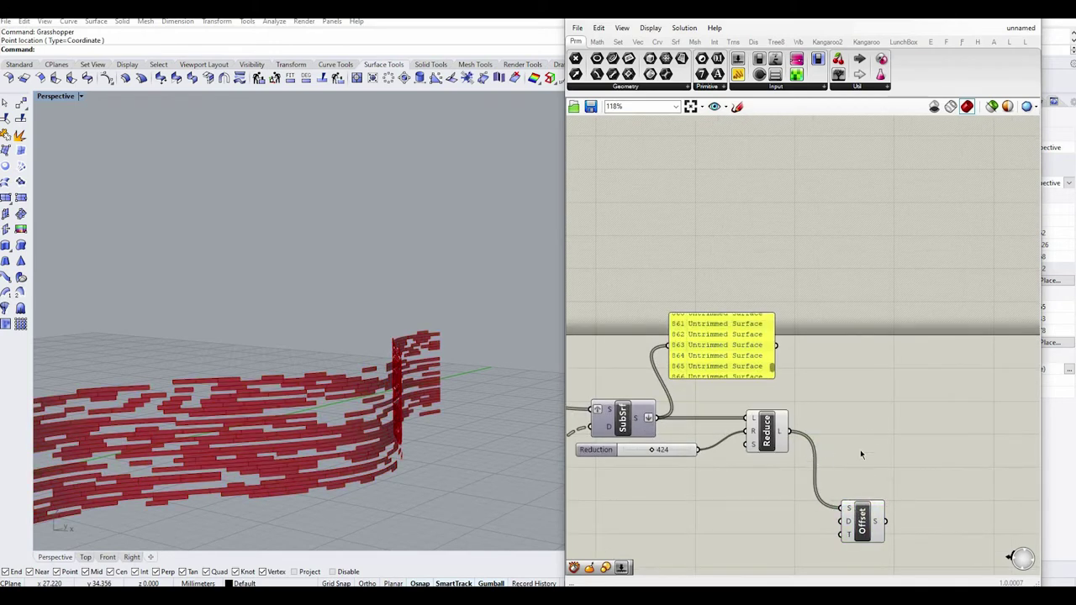
- Add a Deconstruct Brep for Random Reduce's output and a duplicate of it for Offset Surface's output
{"action": "double_click", "coordinate": [860, 451]}
{"action": "type", "text": "debrep"}
{"action": "key", "text": "Return"}
{"action": "left_click_drag", "start_coordinate": [859, 435], "coordinate": [932, 428]}
{"action": "left_click_drag", "start_coordinate": [931, 427], "coordinate": [944, 504], "text": "alt"}
{"action": "left_click_drag", "start_coordinate": [885, 521], "coordinate": [917, 516]}
{"action": "left_click_drag", "start_coordinate": [936, 425], "coordinate": [943, 425]}
{"action": "left_click", "coordinate": [875, 462]}
{"action": "right_click_drag", "start_coordinate": [370, 252], "coordinate": [387, 328]}
{"action": "scroll", "coordinate": [387, 323], "scroll_direction": "up", "scroll_amount": 6}
{"action": "right_click_drag", "start_coordinate": [809, 481], "coordinate": [821, 467]}
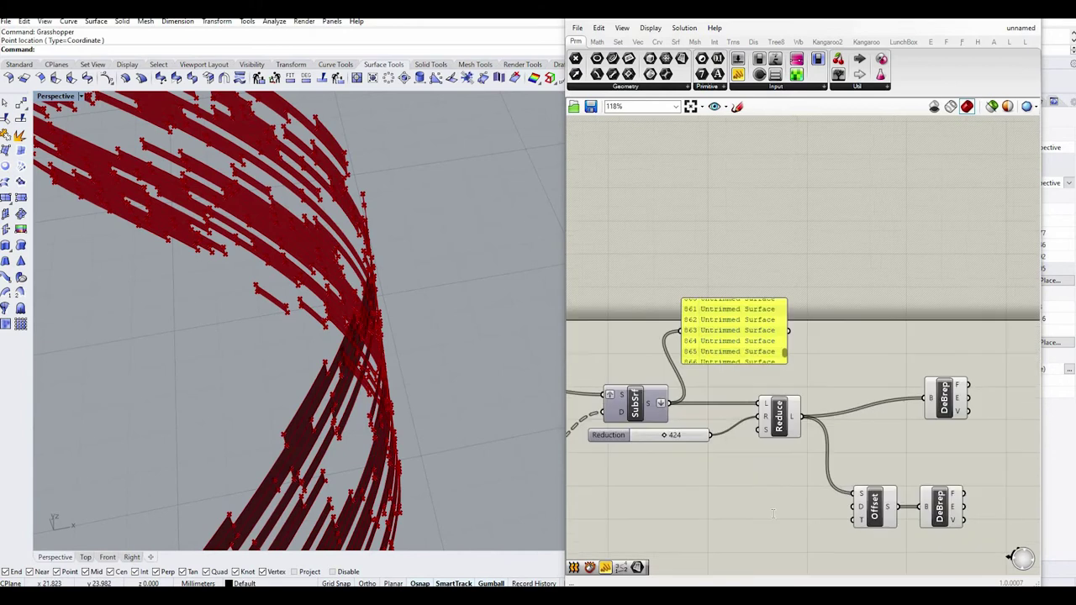
- Add a 0.05 number slider as Offset Surface's Distance and lower it to 0.03
{"action": "double_click", "coordinate": [772, 513]}
{"action": "type", "text": "0.0"}
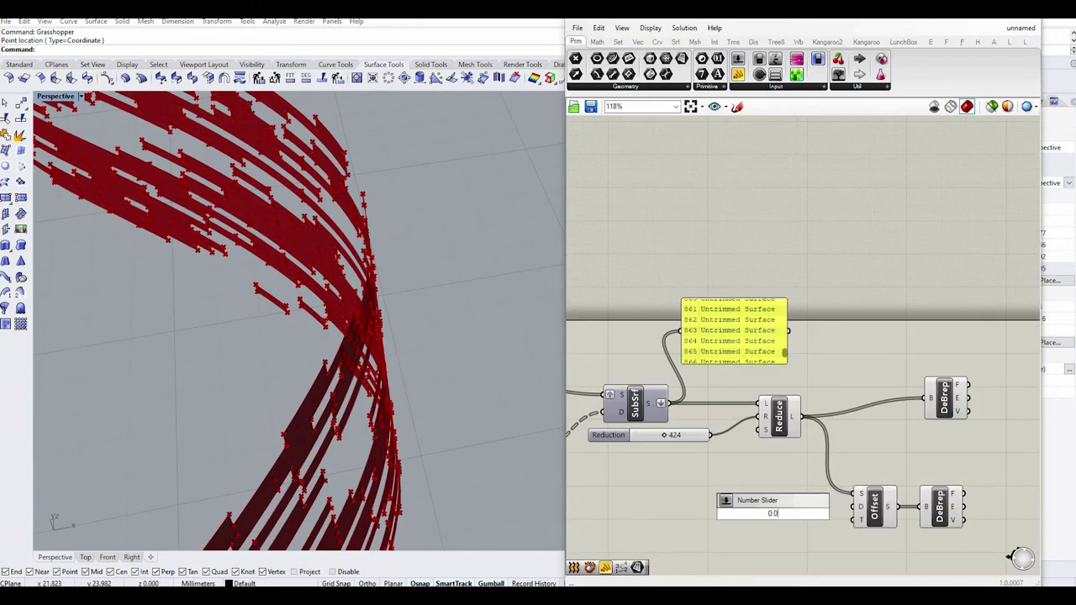
{"action": "type", "text": "5"}
{"action": "key", "text": "Return"}
{"action": "scroll", "coordinate": [799, 518], "scroll_direction": "up", "scroll_amount": 2}
{"action": "left_click_drag", "start_coordinate": [800, 516], "coordinate": [780, 518]}
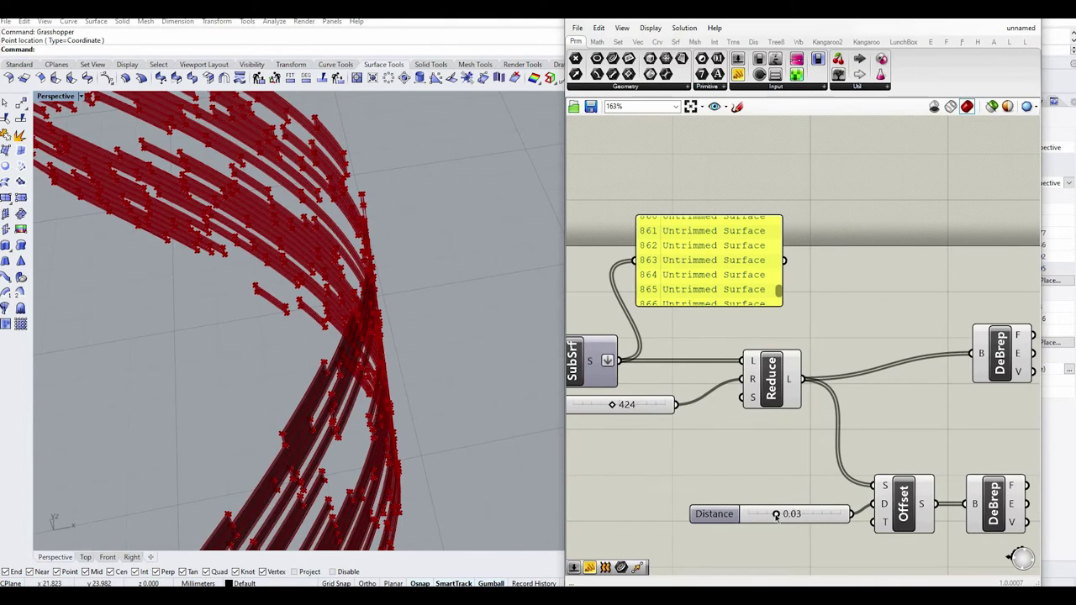
- Add a Merge component and connect the face outputs of both Deconstruct Breps to D1 and D2
{"action": "scroll", "coordinate": [776, 517], "scroll_direction": "down", "scroll_amount": 1}
{"action": "right_click_drag", "start_coordinate": [941, 454], "coordinate": [790, 476]}
{"action": "double_click", "coordinate": [918, 484]}
{"action": "type", "text": "MERG"}
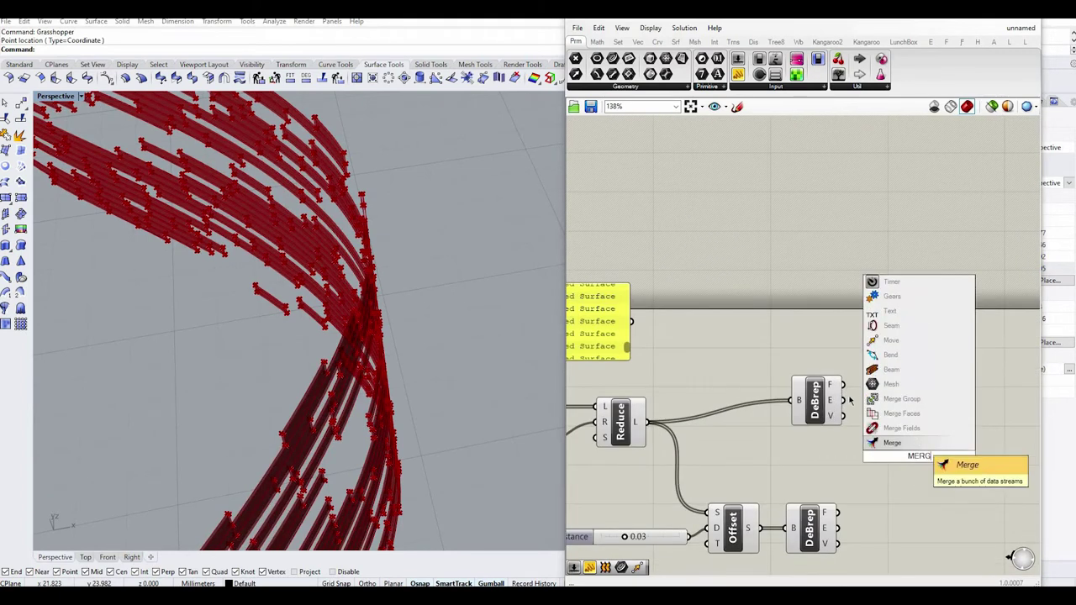
{"action": "key", "text": "Return"}
{"action": "left_click_drag", "start_coordinate": [838, 512], "coordinate": [890, 468]}
- Turn off the preview of Random Reduce, Offset Surface and both Deconstruct Breps
{"action": "scroll", "coordinate": [878, 449], "scroll_direction": "down", "scroll_amount": 4}
{"action": "left_click_drag", "start_coordinate": [872, 378], "coordinate": [687, 504]}
{"action": "middle_click", "coordinate": [859, 431]}
{"action": "left_click", "coordinate": [910, 456]}
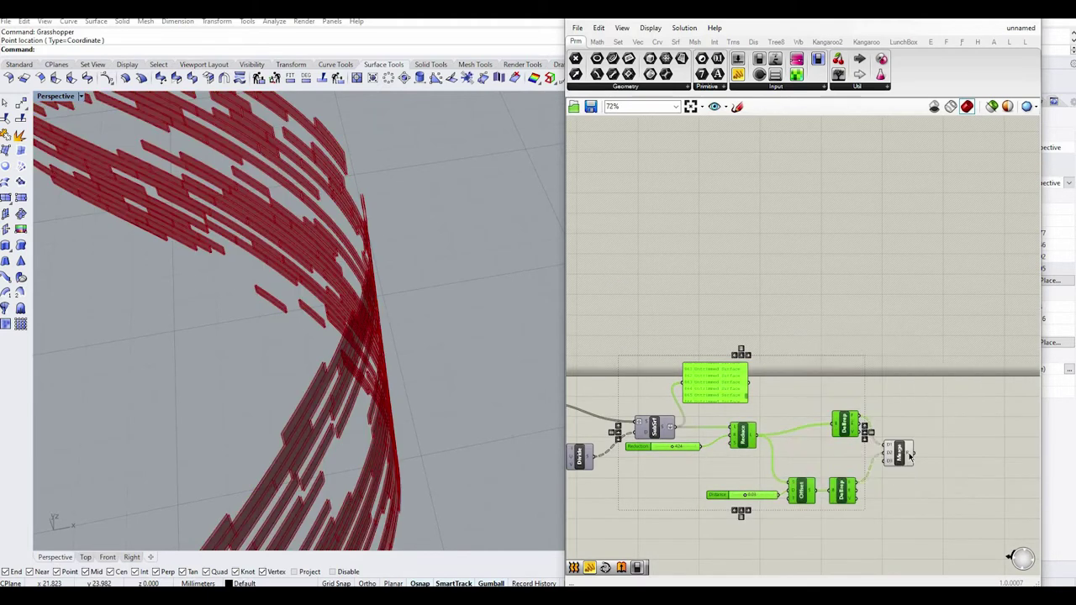
{"action": "left_click", "coordinate": [906, 454]}
- Add a Loft component and connect the Merge result to its curves input
{"action": "scroll", "coordinate": [908, 456], "scroll_direction": "up", "scroll_amount": 3}
{"action": "double_click", "coordinate": [986, 468]}
{"action": "type", "text": "loft"}
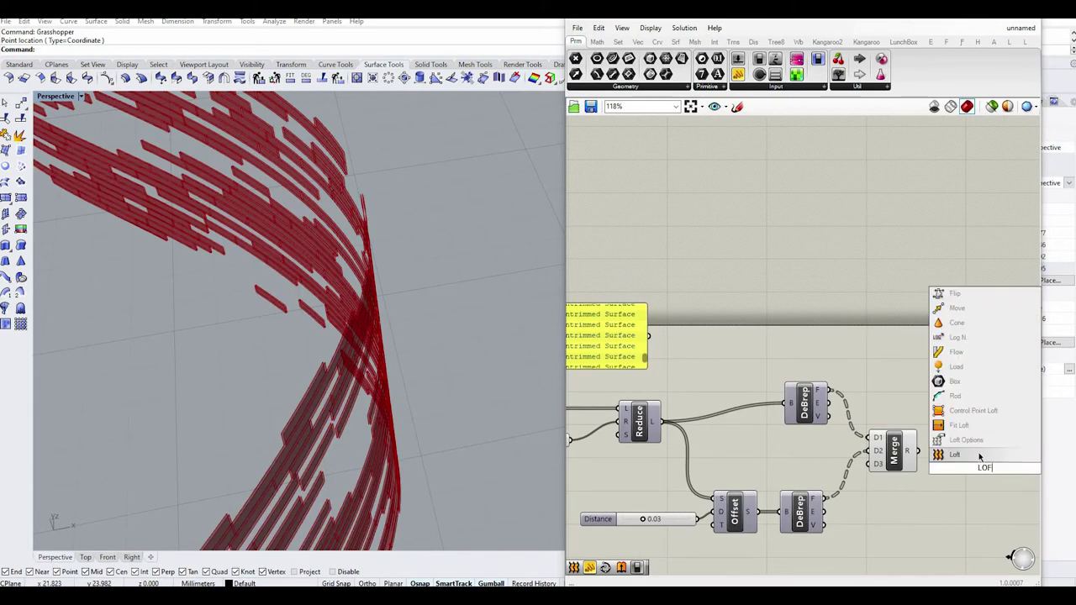
{"action": "key", "text": "Return"}
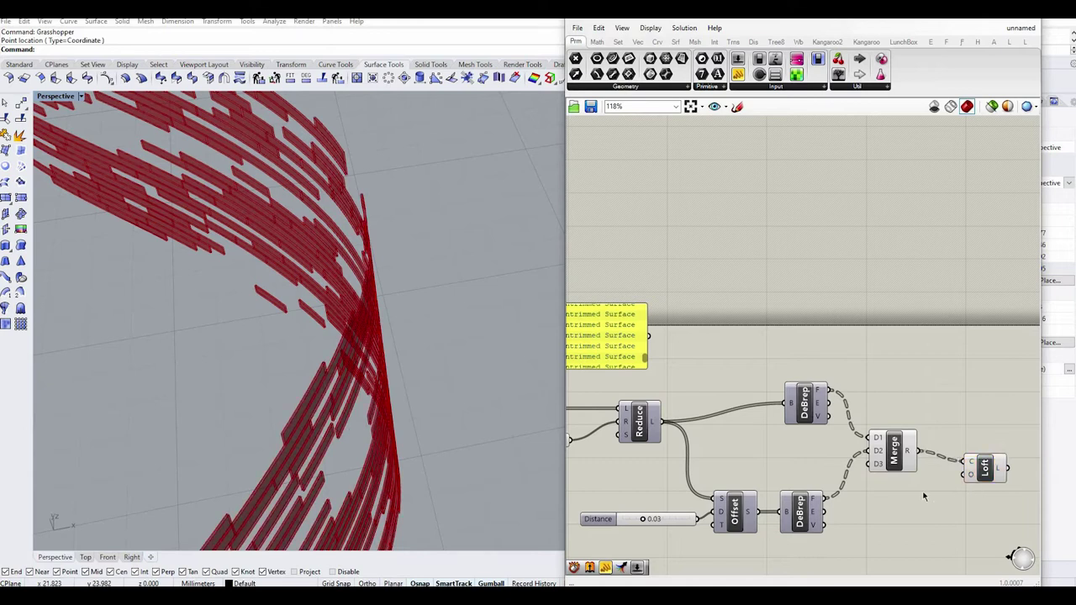
- Align the Loft component with the Merge output and examine the lofted panel edges up close
{"action": "scroll", "coordinate": [996, 473], "scroll_direction": "up", "scroll_amount": 2}
{"action": "left_click_drag", "start_coordinate": [992, 470], "coordinate": [1004, 456]}
{"action": "left_click", "coordinate": [964, 497]}
{"action": "scroll", "coordinate": [316, 403], "scroll_direction": "up", "scroll_amount": 6}
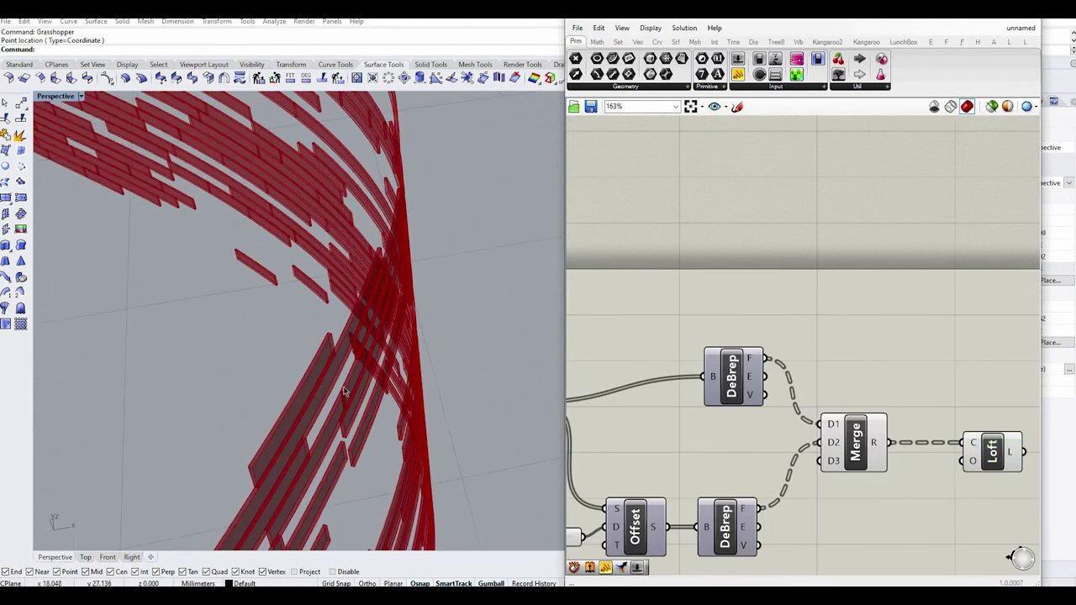
{"action": "right_click_drag", "start_coordinate": [309, 409], "coordinate": [361, 395]}
{"action": "left_click", "coordinate": [986, 458]}
{"action": "left_click", "coordinate": [908, 483]}
{"action": "scroll", "coordinate": [914, 477], "scroll_direction": "down", "scroll_amount": 4}
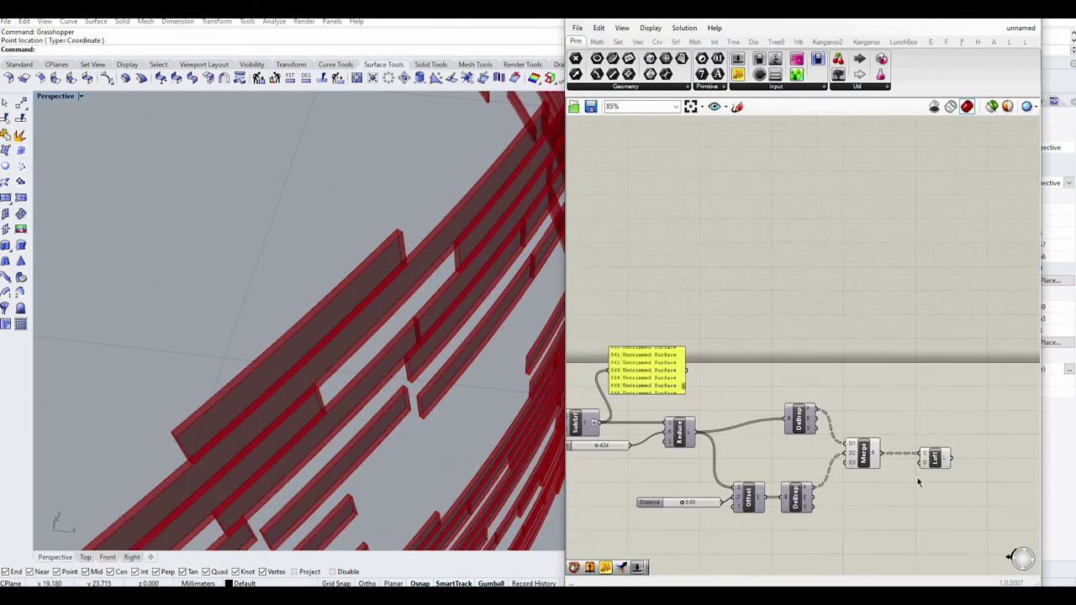
- Add a second Merge component, connecting the first Merge result to D1 and the Loft output to D2
{"action": "double_click", "coordinate": [978, 459]}
{"action": "type", "text": "MERG"}
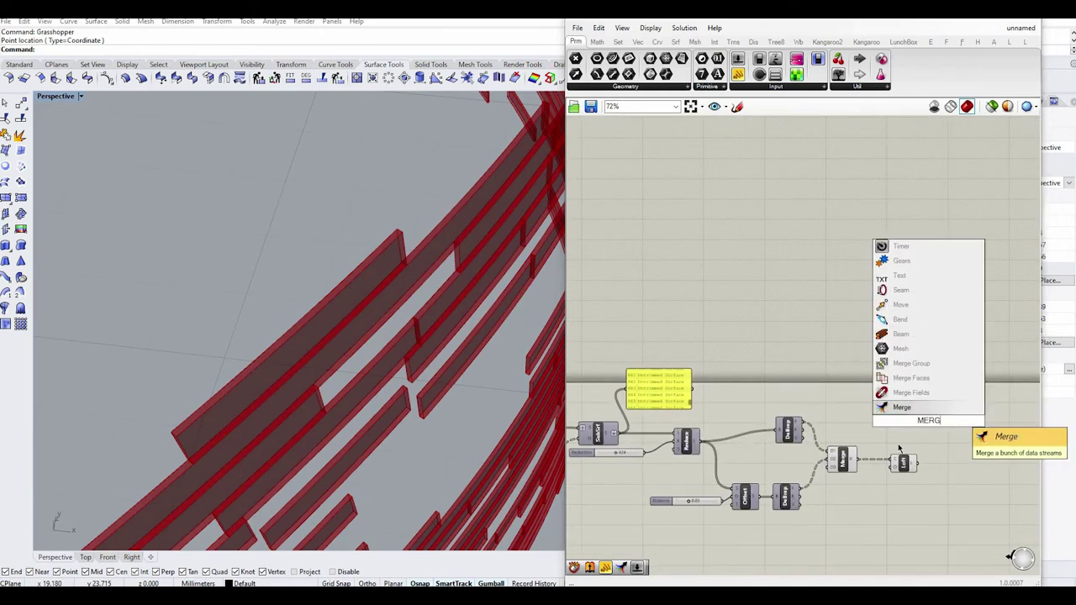
{"action": "key", "text": "Return"}
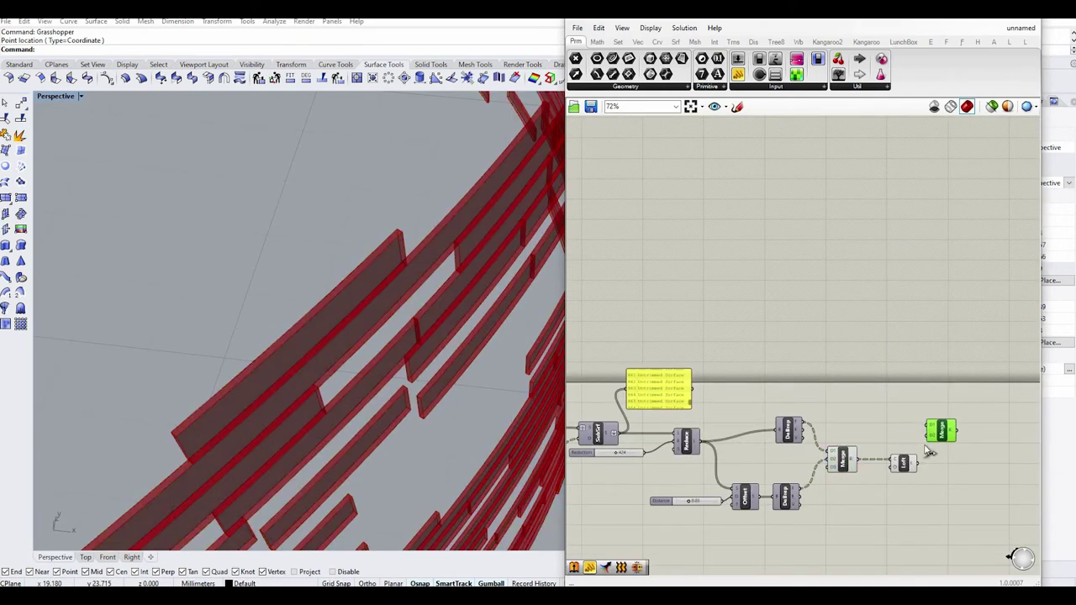
{"action": "left_click_drag", "start_coordinate": [854, 461], "coordinate": [928, 428]}
{"action": "scroll", "coordinate": [931, 439], "scroll_direction": "up", "scroll_amount": 8}
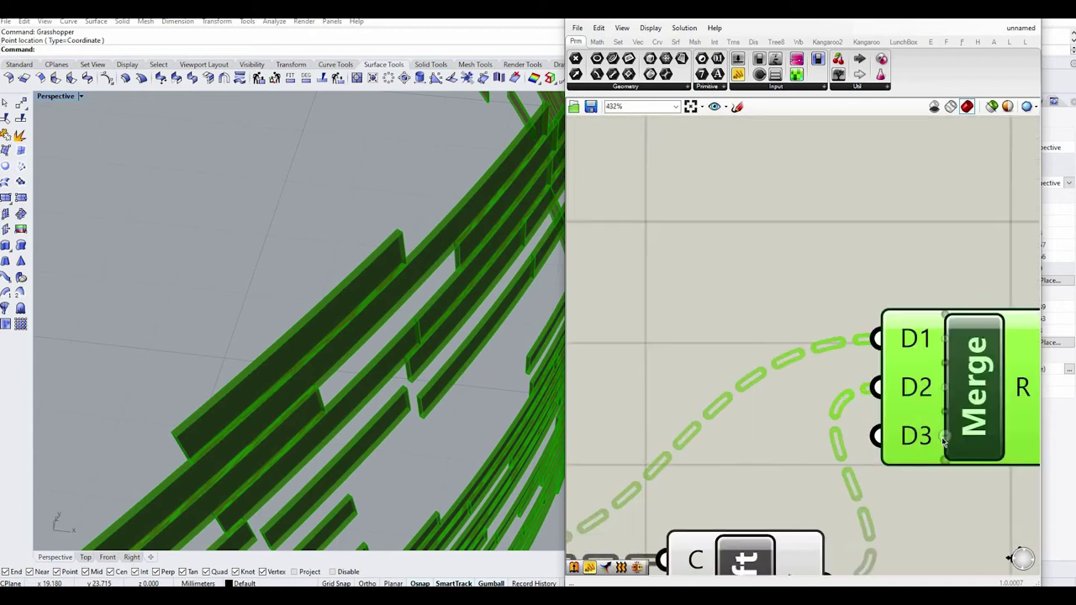
{"action": "left_click", "coordinate": [858, 480]}
{"action": "scroll", "coordinate": [925, 496], "scroll_direction": "down", "scroll_amount": 5}
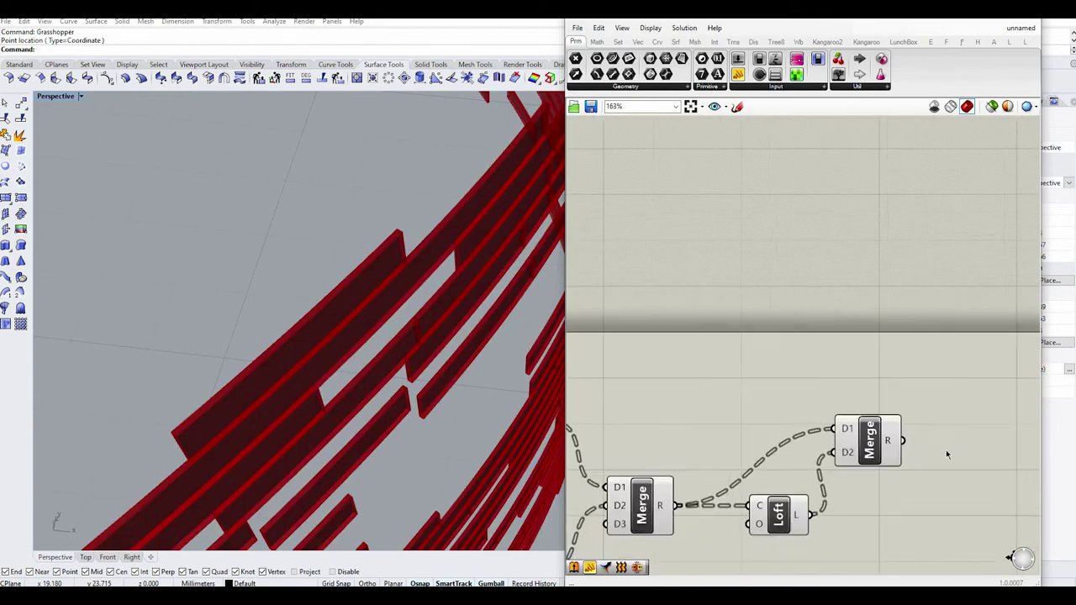
- Reshape the Graph Mapper's parabola into an upward arch by raising its vertex above the second handle
{"action": "scroll", "coordinate": [917, 396], "scroll_direction": "down", "scroll_amount": 5}
{"action": "scroll", "coordinate": [319, 389], "scroll_direction": "down", "scroll_amount": 6}
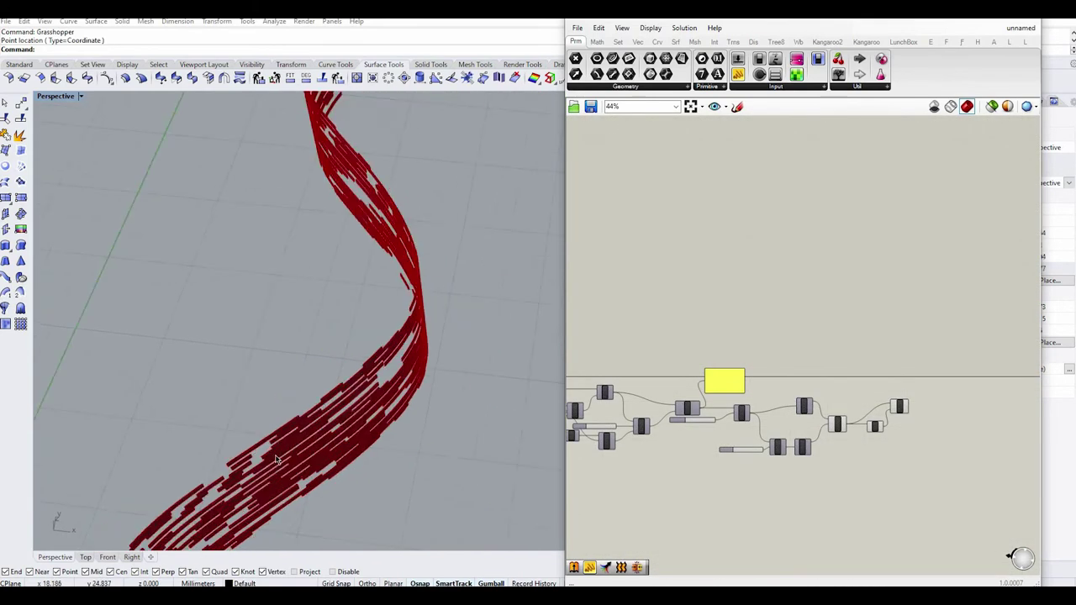
{"action": "right_click_drag", "start_coordinate": [320, 388], "coordinate": [326, 340]}
{"action": "scroll", "coordinate": [846, 365], "scroll_direction": "down", "scroll_amount": 6}
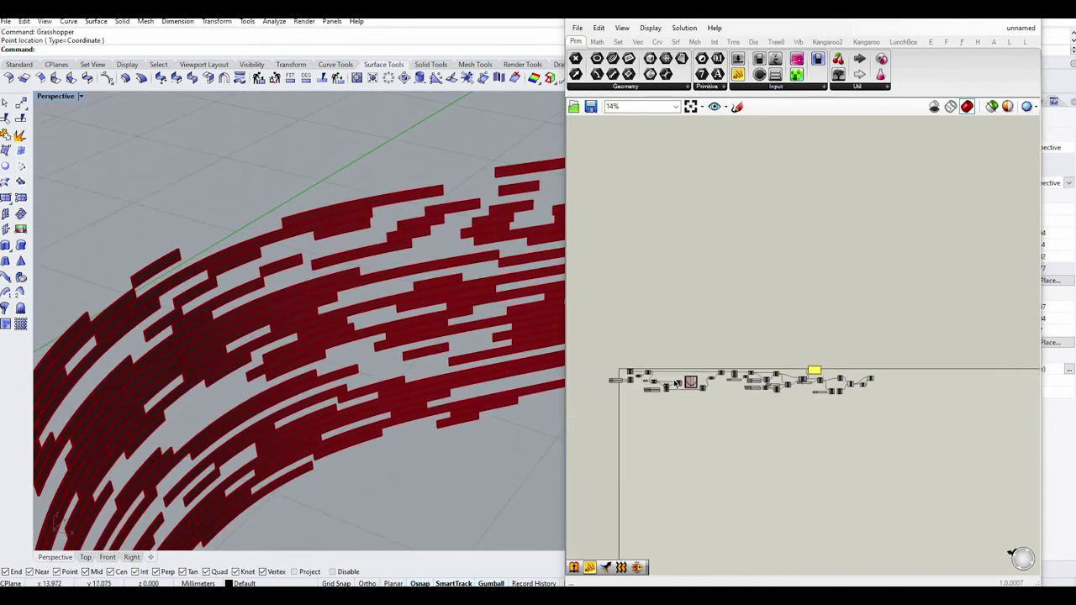
{"action": "scroll", "coordinate": [698, 380], "scroll_direction": "up", "scroll_amount": 1}
{"action": "scroll", "coordinate": [378, 335], "scroll_direction": "down", "scroll_amount": 4}
{"action": "right_click_drag", "start_coordinate": [461, 323], "coordinate": [437, 337]}
{"action": "scroll", "coordinate": [690, 384], "scroll_direction": "up", "scroll_amount": 8}
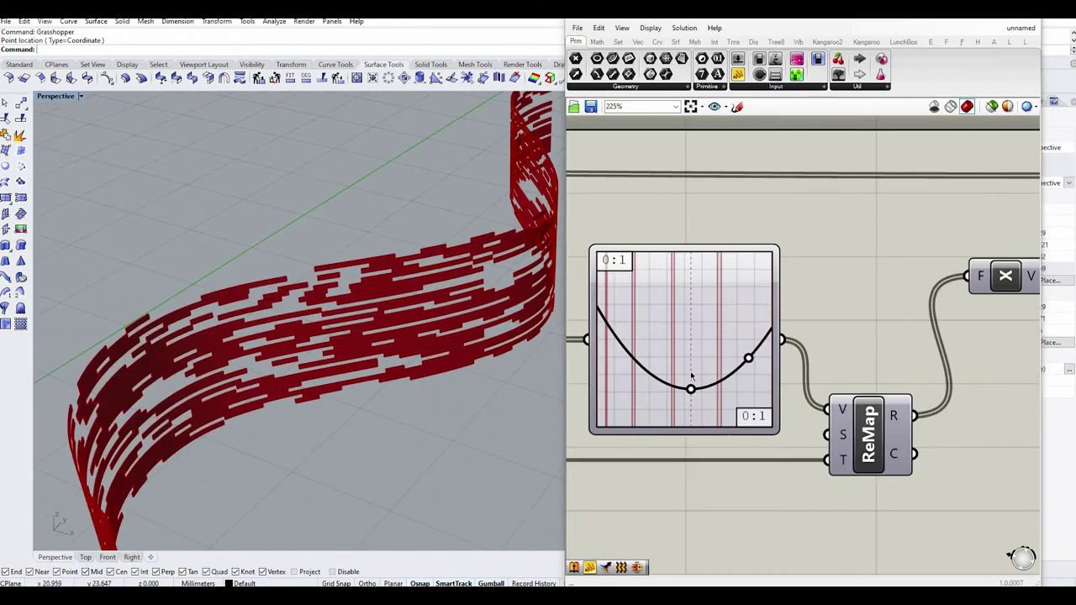
{"action": "left_click_drag", "start_coordinate": [692, 389], "coordinate": [688, 315]}
{"action": "left_click_drag", "start_coordinate": [748, 351], "coordinate": [749, 325]}
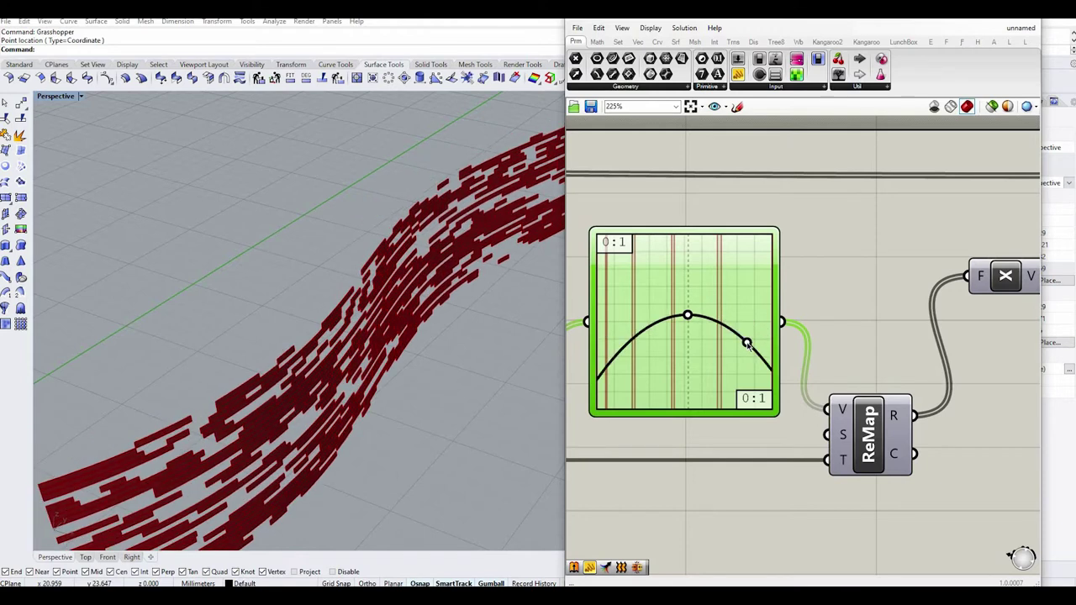
{"action": "scroll", "coordinate": [353, 318], "scroll_direction": "down", "scroll_amount": 3}
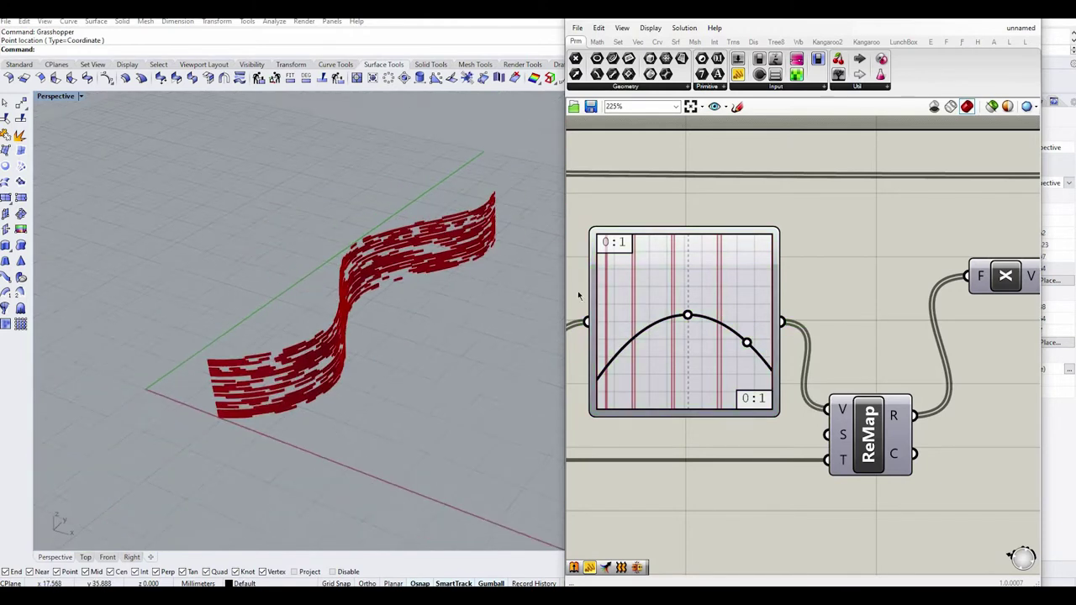
- Turn off the preview of the first Merge and the Loft component
{"action": "scroll", "coordinate": [832, 333], "scroll_direction": "down", "scroll_amount": 8}
{"action": "scroll", "coordinate": [832, 334], "scroll_direction": "up", "scroll_amount": 5}
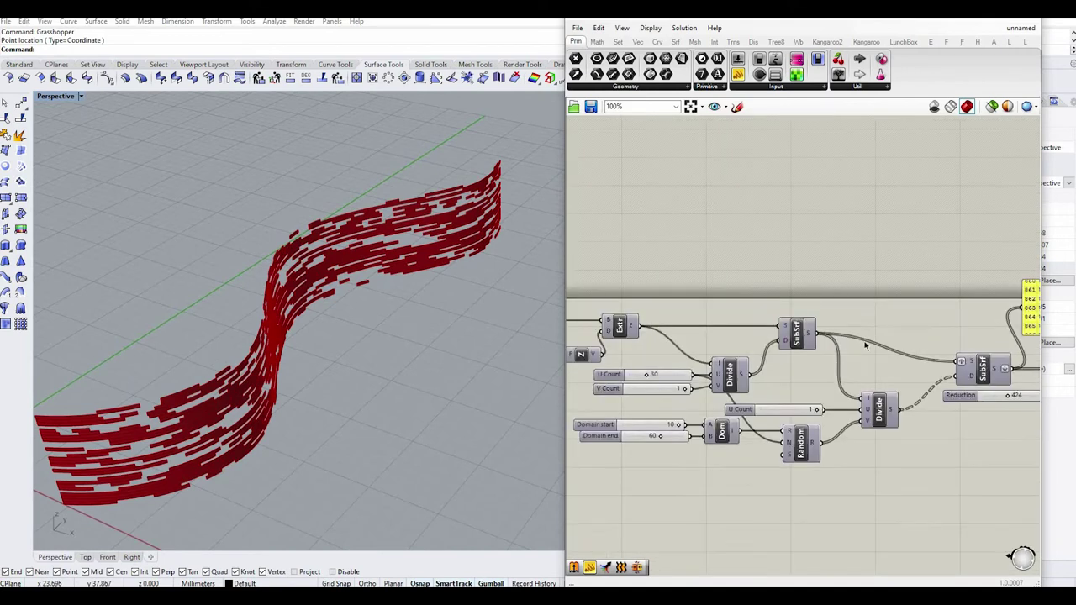
{"action": "scroll", "coordinate": [820, 315], "scroll_direction": "down", "scroll_amount": 4}
{"action": "right_click_drag", "start_coordinate": [999, 333], "coordinate": [841, 323]}
{"action": "scroll", "coordinate": [992, 337], "scroll_direction": "up", "scroll_amount": 3}
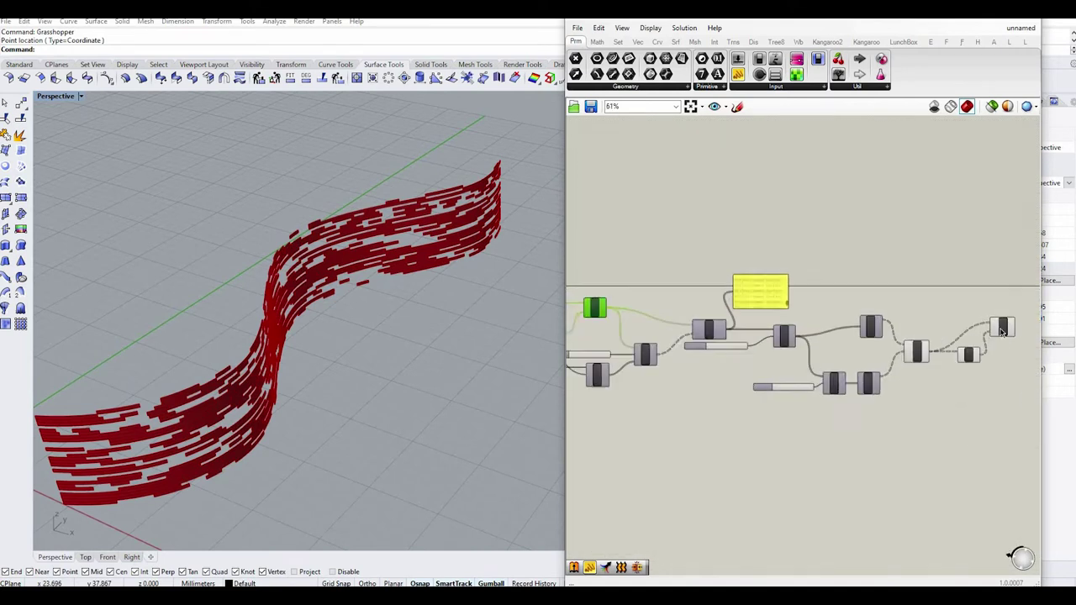
{"action": "scroll", "coordinate": [924, 362], "scroll_direction": "down", "scroll_amount": 1}
{"action": "right_click_drag", "start_coordinate": [923, 360], "coordinate": [913, 349]}
{"action": "left_click_drag", "start_coordinate": [955, 366], "coordinate": [885, 334]}
{"action": "middle_click", "coordinate": [884, 334]}
{"action": "left_click", "coordinate": [929, 310]}
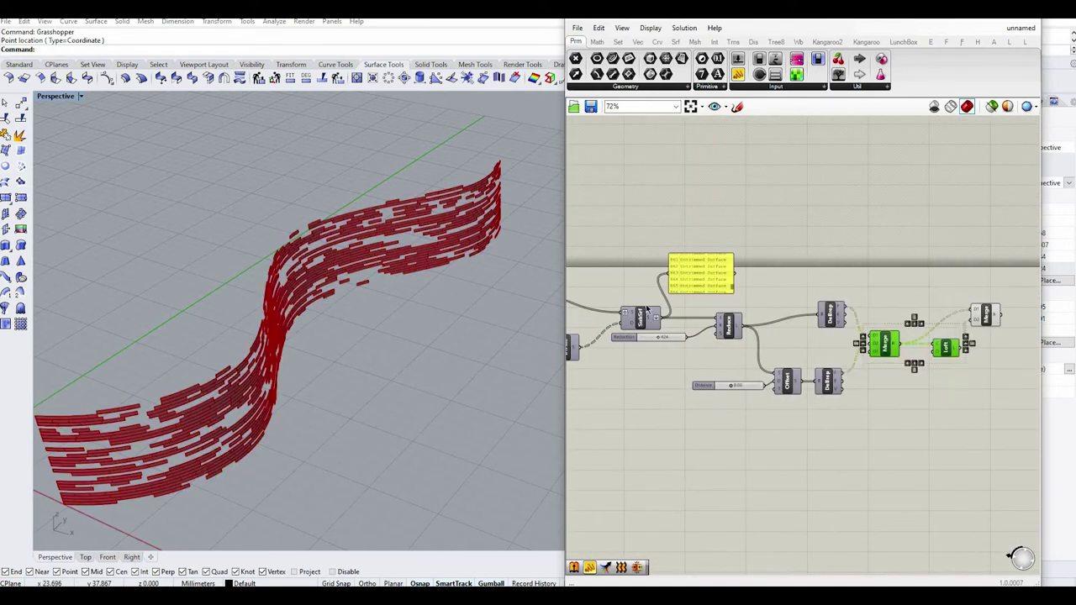
{"action": "left_click", "coordinate": [930, 309]}
- Examine the upstream Extrude and first SubSrf components that generate the wall's horizontal strips
{"action": "scroll", "coordinate": [656, 284], "scroll_direction": "up", "scroll_amount": 1}
{"action": "scroll", "coordinate": [830, 281], "scroll_direction": "down", "scroll_amount": 6}
{"action": "scroll", "coordinate": [845, 284], "scroll_direction": "up", "scroll_amount": 7}
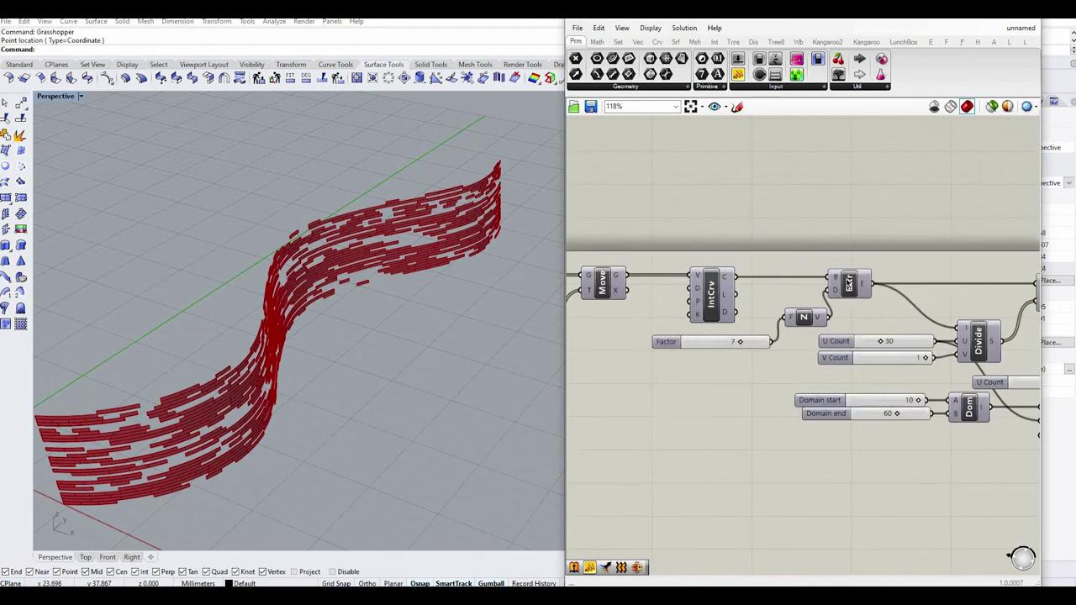
{"action": "scroll", "coordinate": [875, 285], "scroll_direction": "down", "scroll_amount": 2}
{"action": "scroll", "coordinate": [791, 288], "scroll_direction": "up", "scroll_amount": 1}
{"action": "left_click", "coordinate": [767, 291]}
{"action": "right_click_drag", "start_coordinate": [791, 294], "coordinate": [733, 301]}
{"action": "scroll", "coordinate": [728, 289], "scroll_direction": "up", "scroll_amount": 2}
{"action": "scroll", "coordinate": [725, 289], "scroll_direction": "down", "scroll_amount": 4}
{"action": "left_click", "coordinate": [787, 288]}
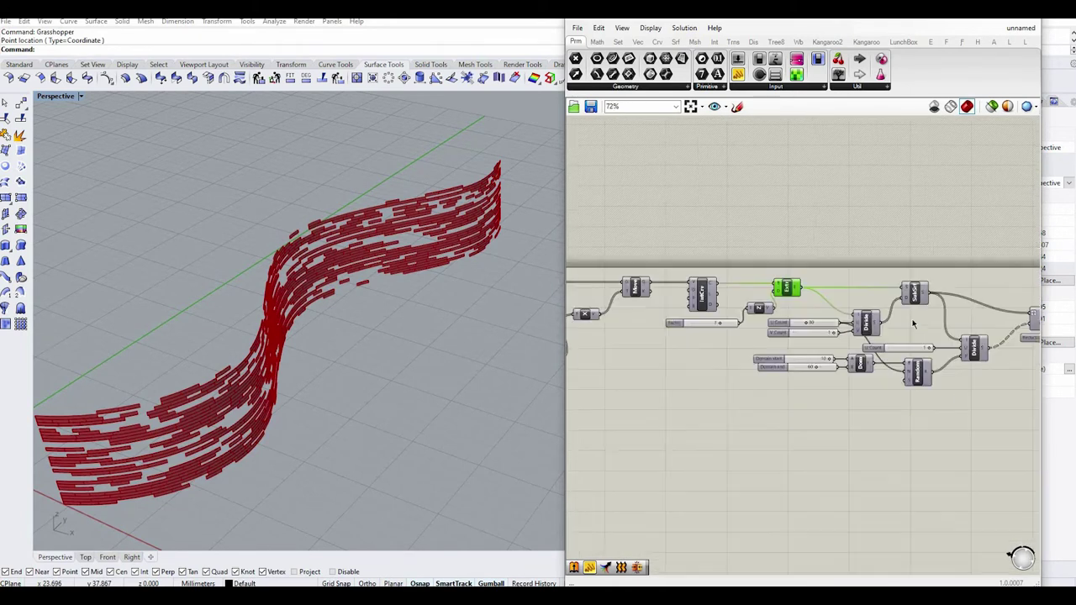
{"action": "scroll", "coordinate": [921, 312], "scroll_direction": "up", "scroll_amount": 3}
{"action": "left_click", "coordinate": [916, 286]}
{"action": "scroll", "coordinate": [927, 263], "scroll_direction": "down", "scroll_amount": 1}
{"action": "right_click_drag", "start_coordinate": [928, 262], "coordinate": [861, 289]}
- Add a Deconstruct Brep above the definition and connect the first SubSrf output to its Brep input
{"action": "double_click", "coordinate": [920, 255]}
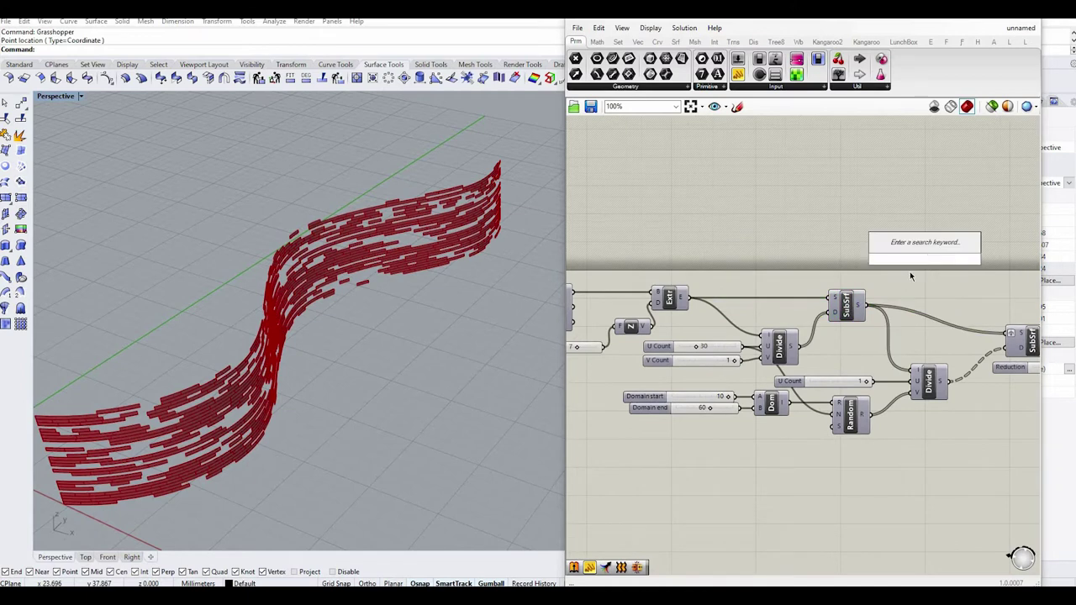
{"action": "type", "text": "debrep"}
{"action": "left_click", "coordinate": [920, 248]}
{"action": "left_click_drag", "start_coordinate": [924, 257], "coordinate": [920, 224]}
{"action": "left_click_drag", "start_coordinate": [867, 305], "coordinate": [905, 226]}
{"action": "scroll", "coordinate": [424, 216], "scroll_direction": "up", "scroll_amount": 10}
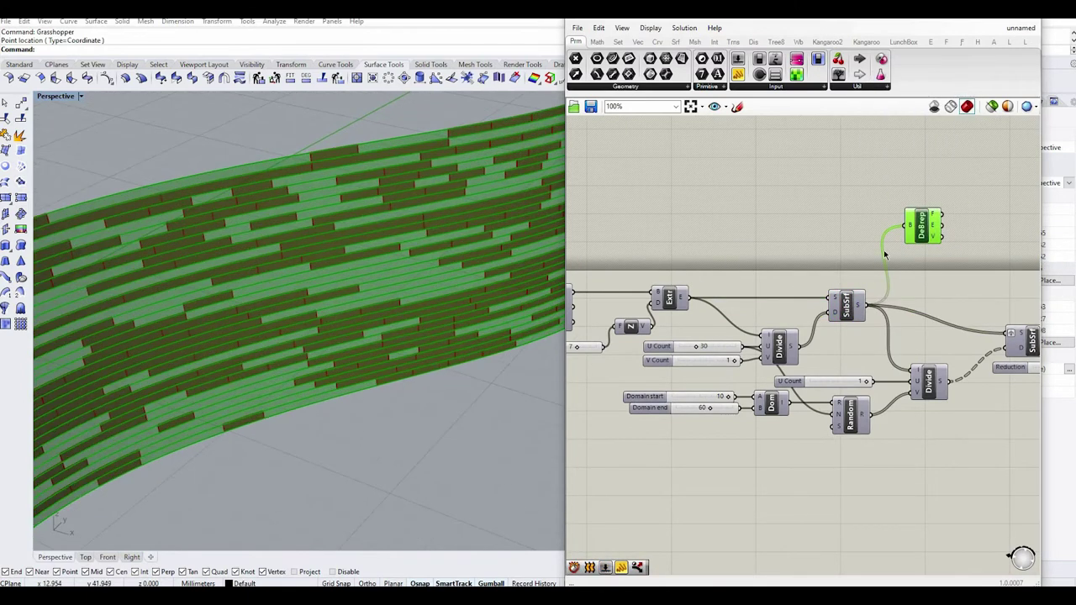
{"action": "left_click", "coordinate": [884, 252]}
{"action": "scroll", "coordinate": [791, 240], "scroll_direction": "down", "scroll_amount": 2}
{"action": "scroll", "coordinate": [912, 227], "scroll_direction": "up", "scroll_amount": 2}
- Add a Curve parameter and connect the new Deconstruct Brep's edges output to it
{"action": "double_click", "coordinate": [890, 229]}
{"action": "type", "text": "CRV"}
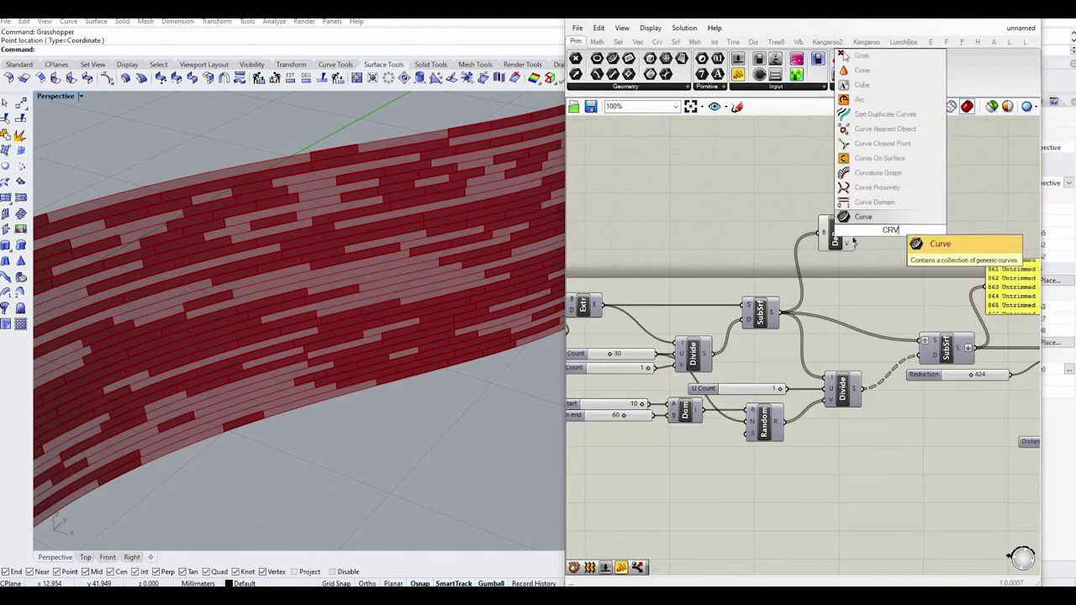
{"action": "key", "text": "Return"}
{"action": "left_click_drag", "start_coordinate": [850, 232], "coordinate": [890, 230]}
{"action": "left_click", "coordinate": [892, 230]}
- Turn off the new Deconstruct Brep's preview and move it with the Curve parameter higher on the canvas
{"action": "left_click_drag", "start_coordinate": [836, 322], "coordinate": [761, 240]}
{"action": "middle_click", "coordinate": [832, 221]}
{"action": "left_click", "coordinate": [869, 185]}
{"action": "left_click_drag", "start_coordinate": [894, 275], "coordinate": [850, 187]}
{"action": "left_click_drag", "start_coordinate": [840, 237], "coordinate": [802, 171]}
{"action": "left_click", "coordinate": [814, 204]}
{"action": "left_click", "coordinate": [859, 168]}
{"action": "left_click", "coordinate": [786, 201]}
- Examine the strips' edge curves on the wall using the Curve parameter
{"action": "scroll", "coordinate": [747, 222], "scroll_direction": "down", "scroll_amount": 2}
{"action": "scroll", "coordinate": [871, 196], "scroll_direction": "up", "scroll_amount": 2}
{"action": "left_click", "coordinate": [775, 185]}
{"action": "scroll", "coordinate": [475, 199], "scroll_direction": "down", "scroll_amount": 5}
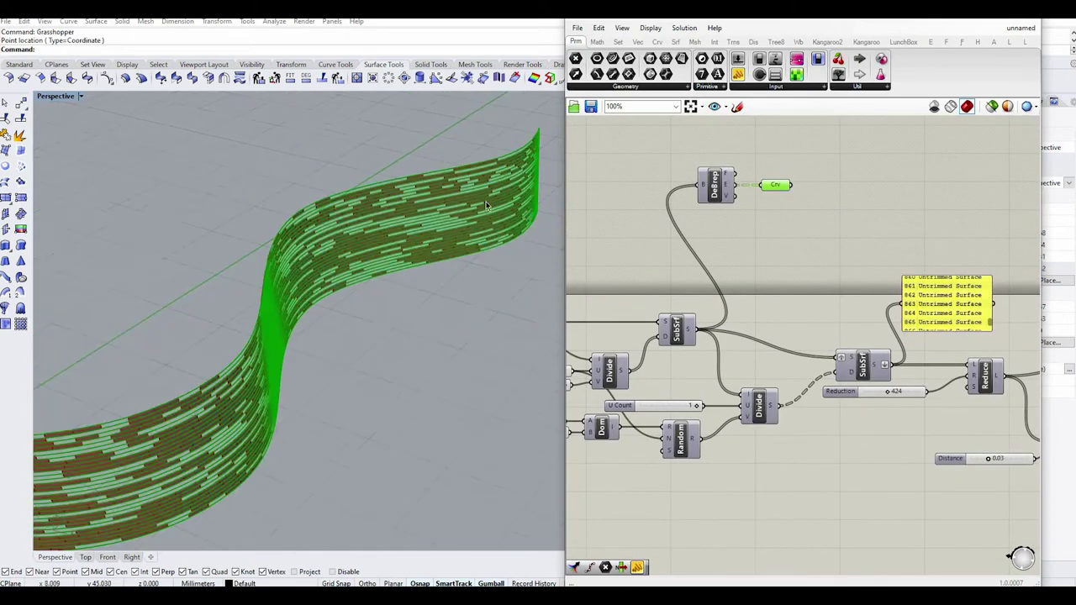
{"action": "scroll", "coordinate": [488, 206], "scroll_direction": "up", "scroll_amount": 8}
{"action": "left_click", "coordinate": [775, 195]}
{"action": "left_click", "coordinate": [775, 186]}
- Add a List Item component and connect the Curve parameter to its list input
{"action": "double_click", "coordinate": [845, 210]}
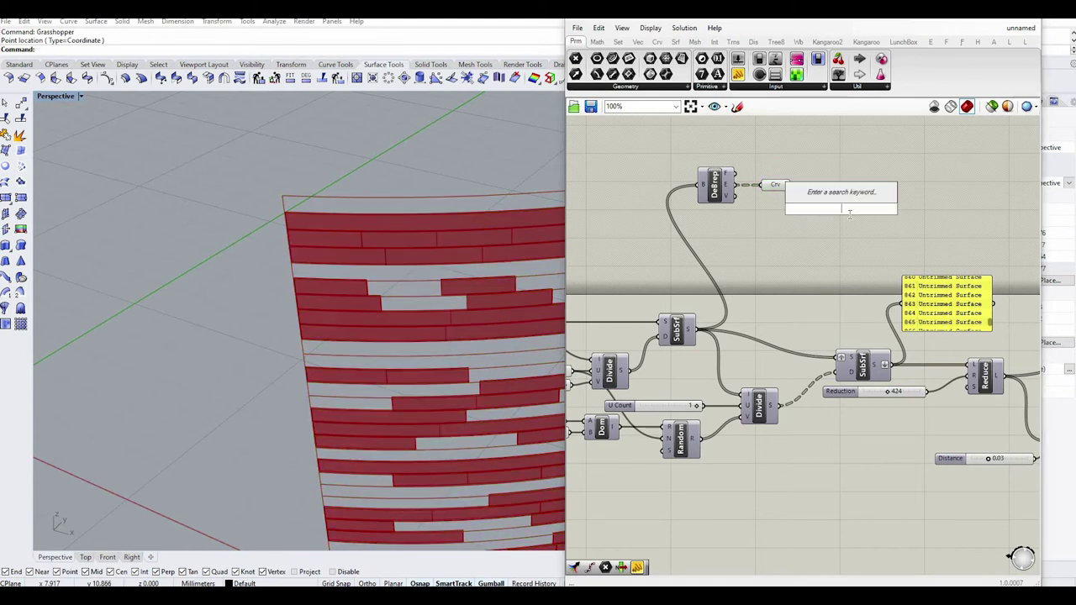
{"action": "type", "text": "list"}
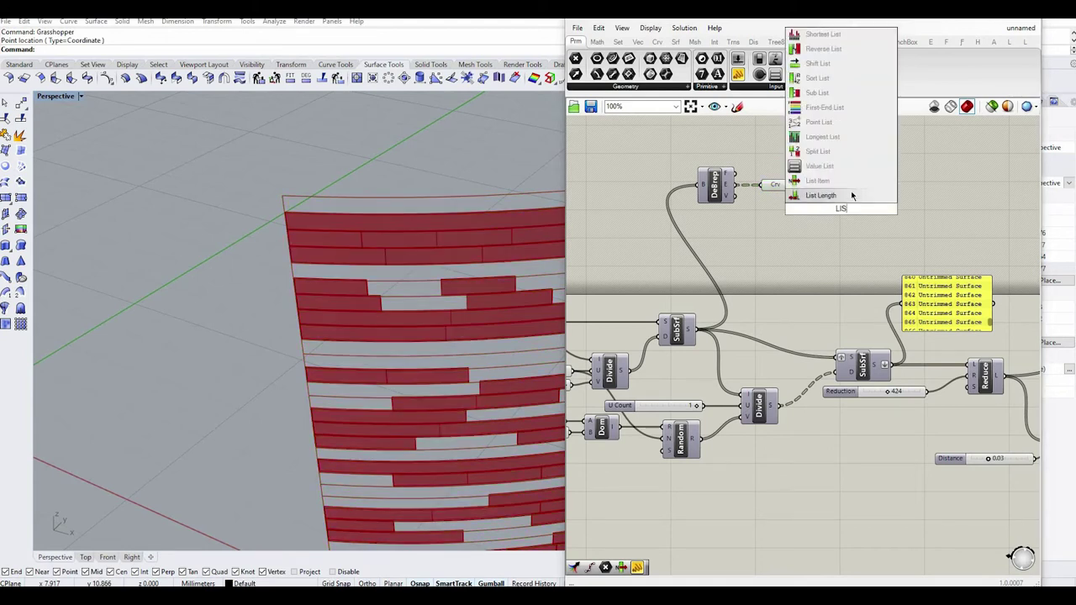
{"action": "left_click", "coordinate": [850, 183]}
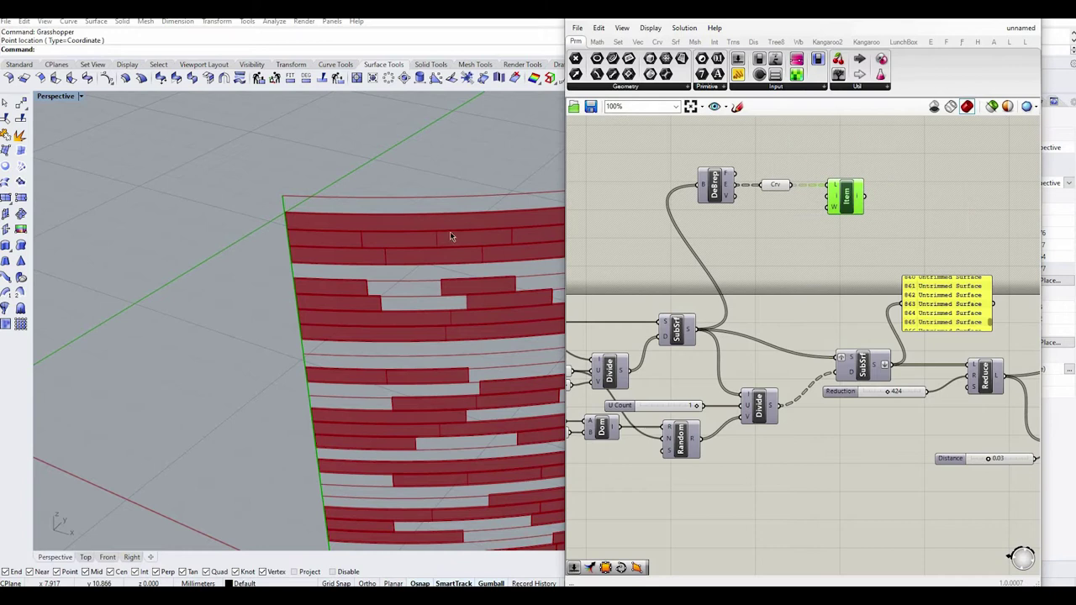
{"action": "scroll", "coordinate": [450, 237], "scroll_direction": "down", "scroll_amount": 4}
{"action": "scroll", "coordinate": [756, 210], "scroll_direction": "up", "scroll_amount": 2}
{"action": "right_click_drag", "start_coordinate": [841, 212], "coordinate": [770, 225]}
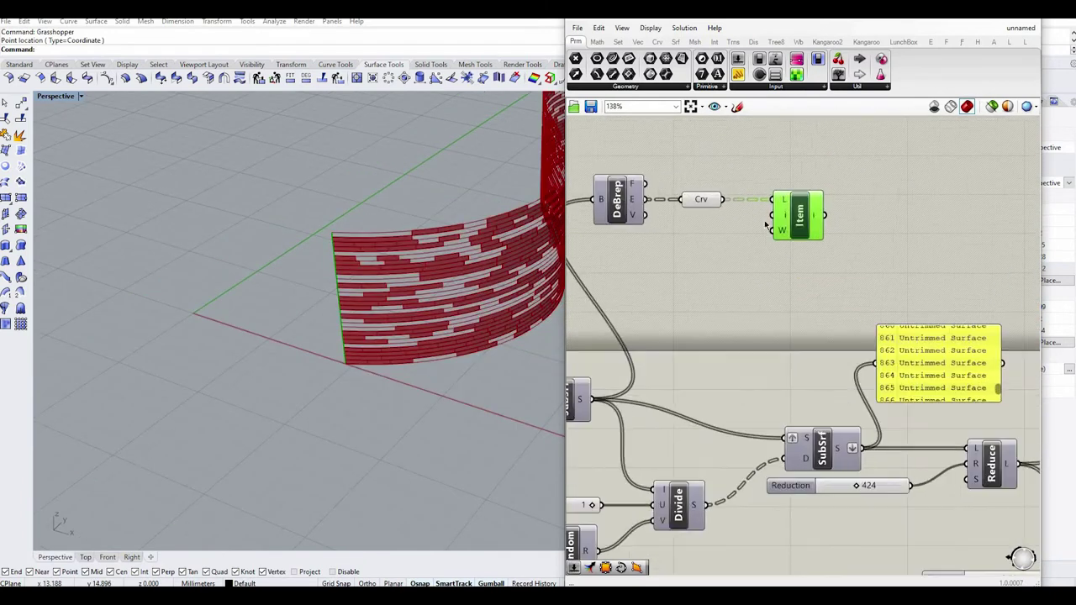
- Add a Cull Index component beside List Item and connect the List Item output to its list input
{"action": "double_click", "coordinate": [870, 222]}
{"action": "type", "text": "CULL"}
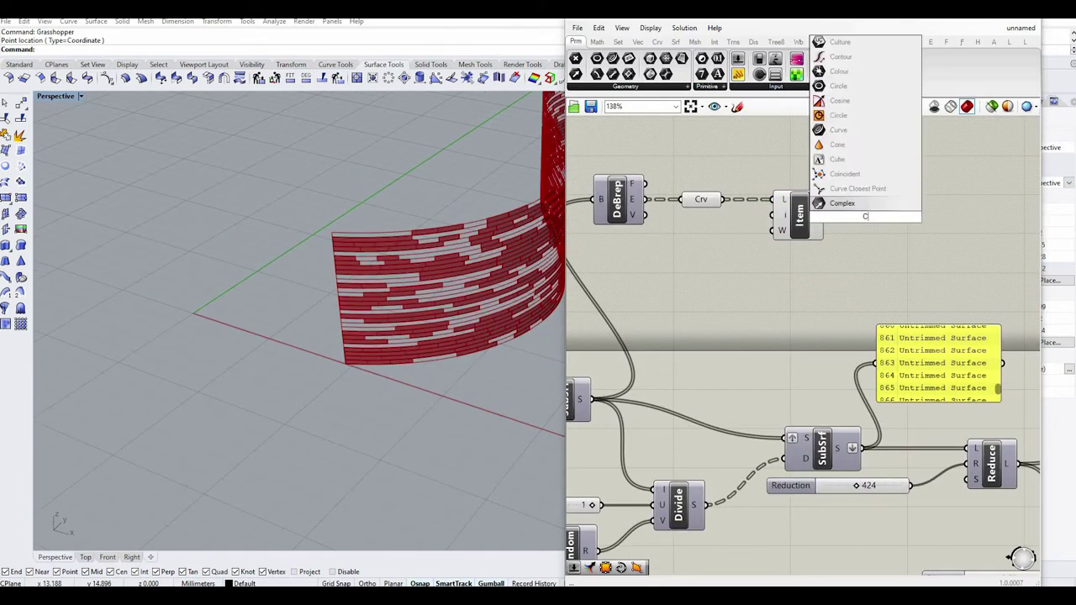
{"action": "left_click_drag", "start_coordinate": [825, 216], "coordinate": [839, 201]}
{"action": "left_click_drag", "start_coordinate": [860, 215], "coordinate": [888, 229]}
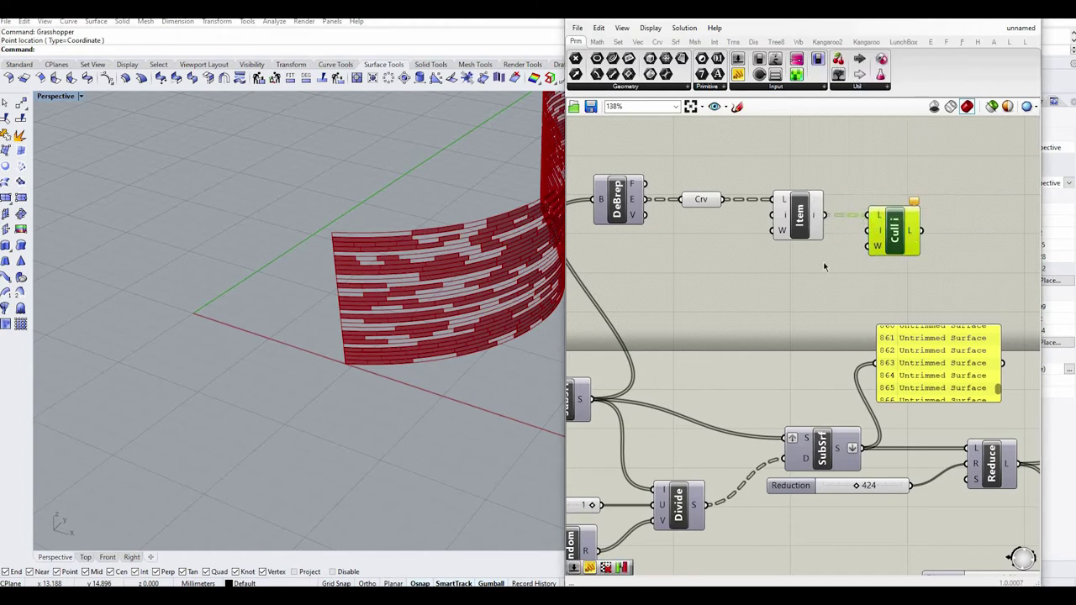
{"action": "double_click", "coordinate": [825, 264]}
{"action": "type", "text": "0"}
{"action": "key", "text": "Return"}
{"action": "left_click_drag", "start_coordinate": [776, 261], "coordinate": [714, 255]}
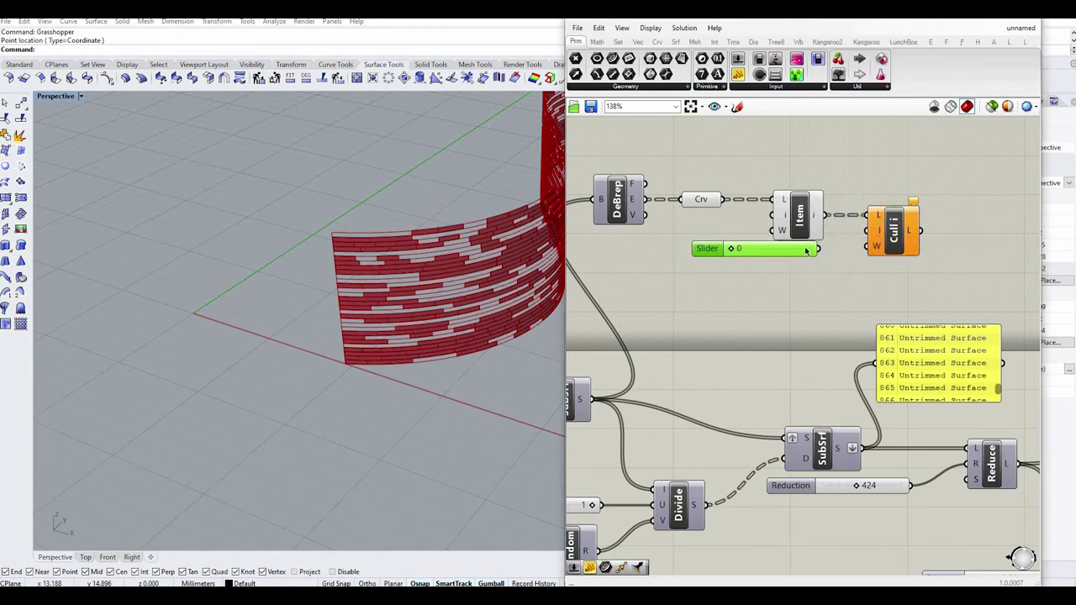
{"action": "left_click_drag", "start_coordinate": [845, 240], "coordinate": [857, 238]}
- Rewire Cull Index with the Curve parameter as its list and List Item as its indices, and delete the unused slider
{"action": "left_click_drag", "start_coordinate": [883, 231], "coordinate": [889, 188]}
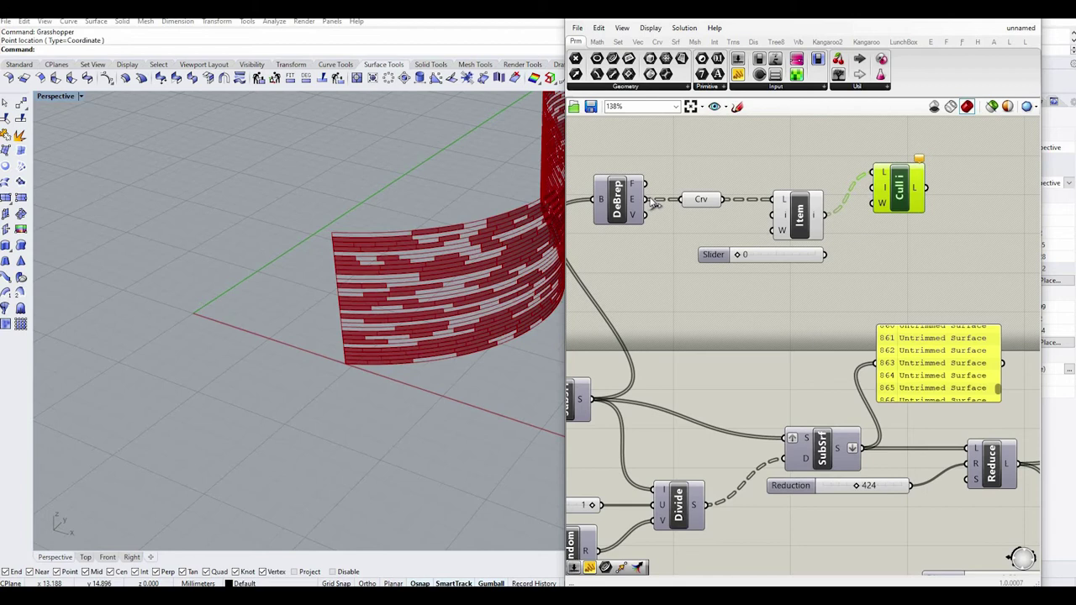
{"action": "left_click_drag", "start_coordinate": [825, 215], "coordinate": [873, 188]}
{"action": "left_click", "coordinate": [803, 257]}
{"action": "key", "text": "Delete"}
- Select Cull Index and examine the remaining edge curves along the wall and at its far end
{"action": "left_click", "coordinate": [898, 188]}
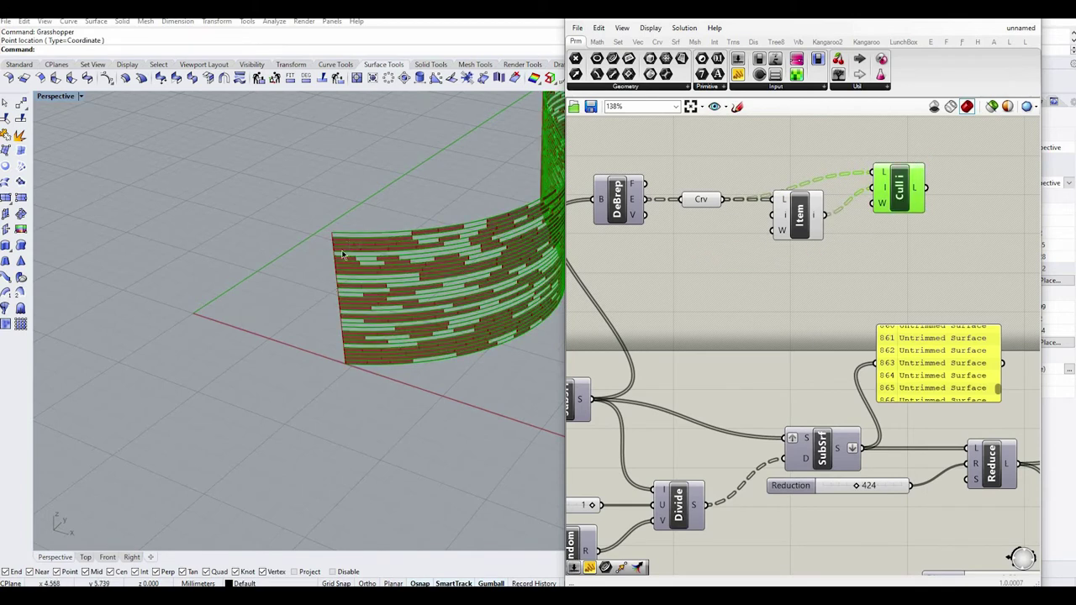
{"action": "scroll", "coordinate": [343, 254], "scroll_direction": "up", "scroll_amount": 8}
{"action": "scroll", "coordinate": [305, 207], "scroll_direction": "down", "scroll_amount": 4}
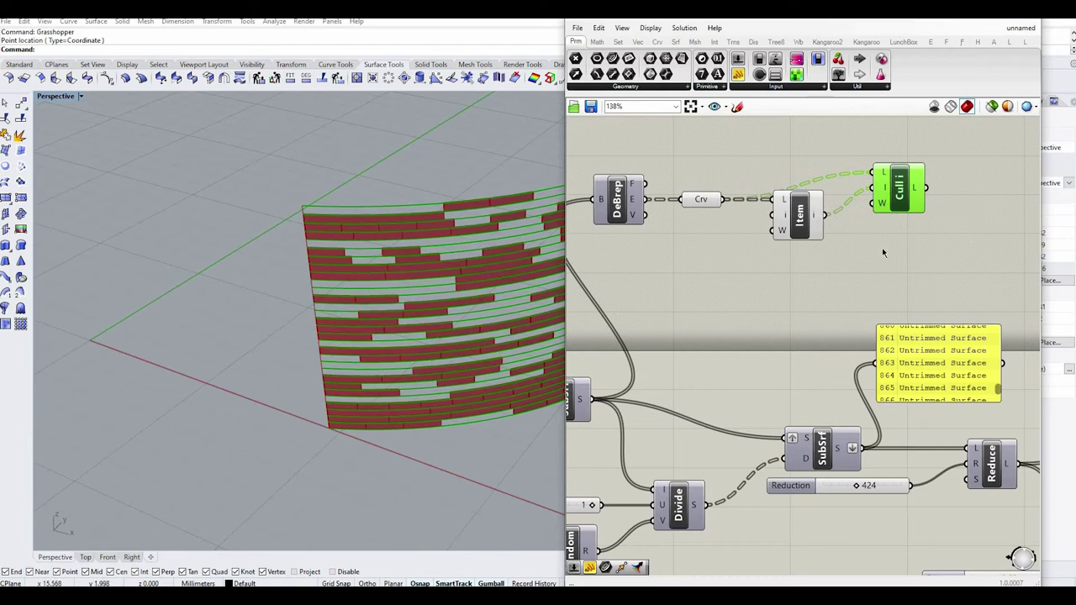
{"action": "left_click", "coordinate": [883, 252]}
{"action": "scroll", "coordinate": [812, 294], "scroll_direction": "down", "scroll_amount": 3}
{"action": "scroll", "coordinate": [917, 244], "scroll_direction": "up", "scroll_amount": 2}
{"action": "left_click", "coordinate": [837, 225]}
{"action": "scroll", "coordinate": [272, 264], "scroll_direction": "down", "scroll_amount": 8}
{"action": "right_click_drag", "start_coordinate": [471, 143], "coordinate": [312, 248], "text": "shift"}
{"action": "scroll", "coordinate": [311, 251], "scroll_direction": "up", "scroll_amount": 8}
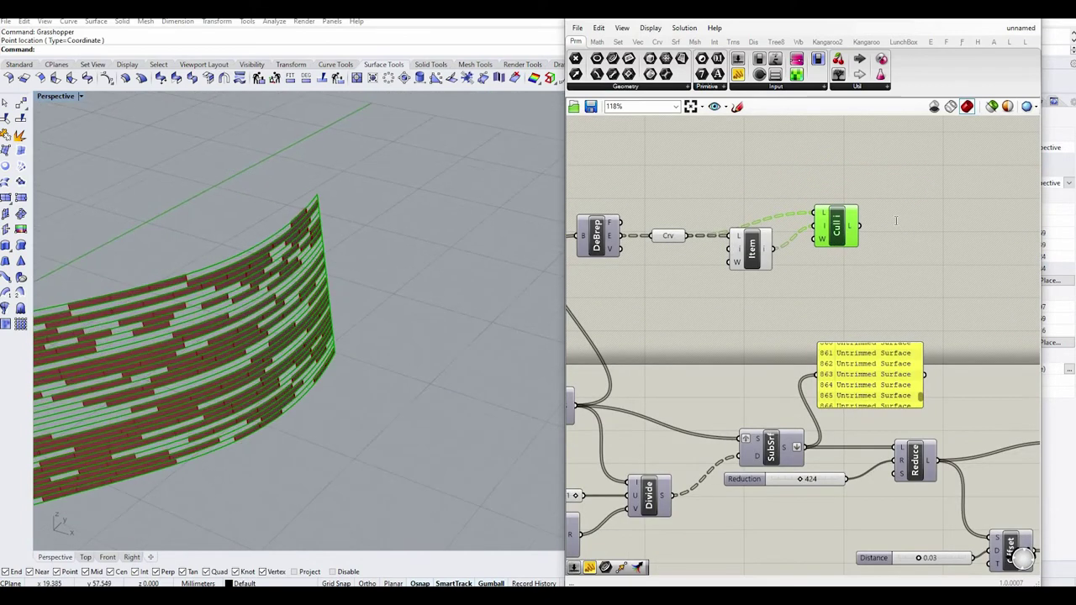
- Add a Reverse List component and connect the Cull Index output to it
{"action": "double_click", "coordinate": [896, 220]}
{"action": "type", "text": "rev"}
{"action": "key", "text": "Return"}
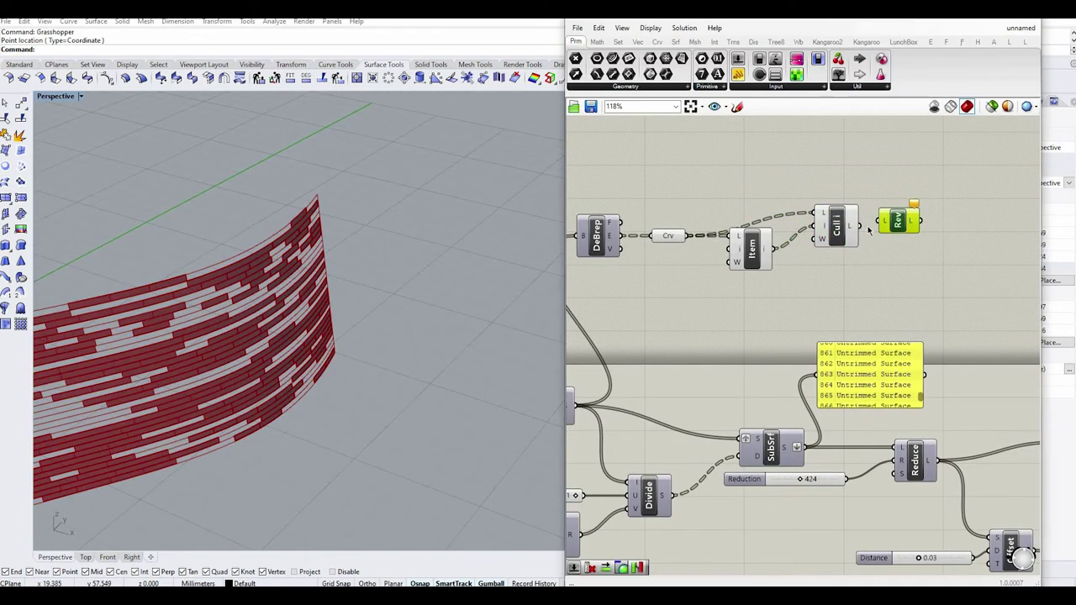
{"action": "left_click", "coordinate": [891, 265]}
{"action": "scroll", "coordinate": [959, 253], "scroll_direction": "down", "scroll_amount": 2}
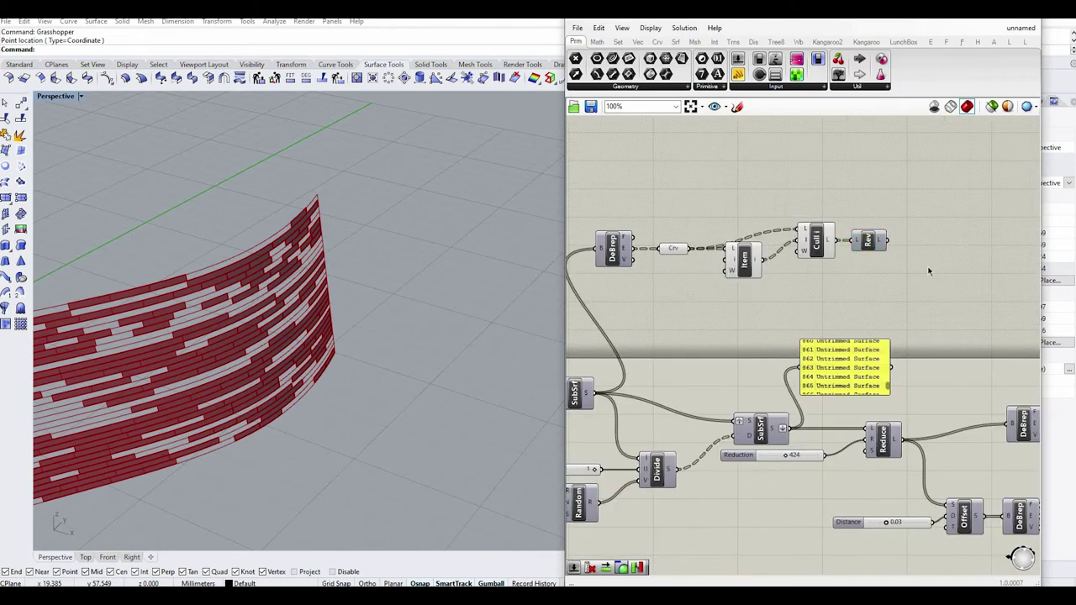
- Add a second List Item component and connect the Reverse List output to its list input
{"action": "double_click", "coordinate": [929, 271]}
{"action": "type", "text": "cull"}
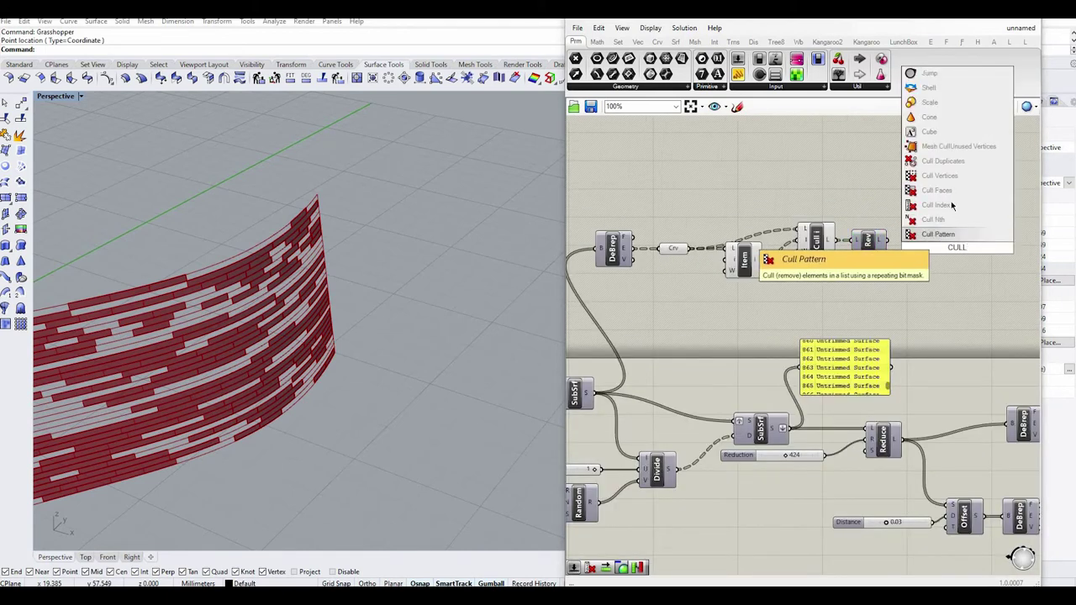
{"action": "left_click", "coordinate": [938, 205]}
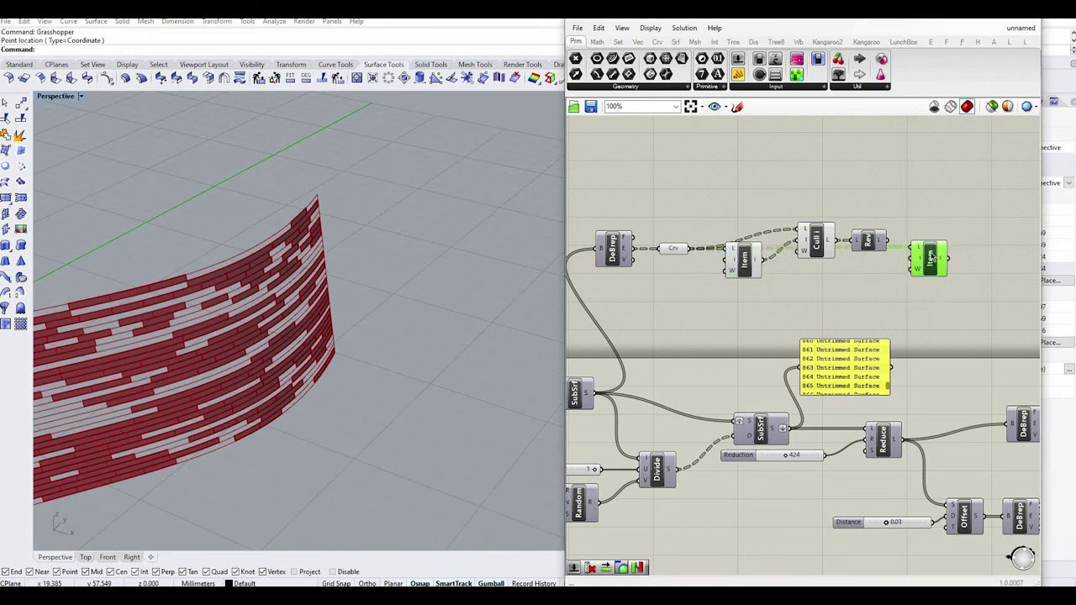
- Add a number slider with value 1 and connect it to the second List Item's index input
{"action": "left_click_drag", "start_coordinate": [888, 240], "coordinate": [911, 248]}
{"action": "left_click_drag", "start_coordinate": [929, 270], "coordinate": [925, 263]}
{"action": "double_click", "coordinate": [871, 274]}
{"action": "type", "text": "1"}
{"action": "key", "text": "Return"}
{"action": "left_click", "coordinate": [932, 252]}
- Add a second Cull Index component and connect the index slider with value 1 to its indices input
{"action": "double_click", "coordinate": [978, 262]}
{"action": "type", "text": "cull"}
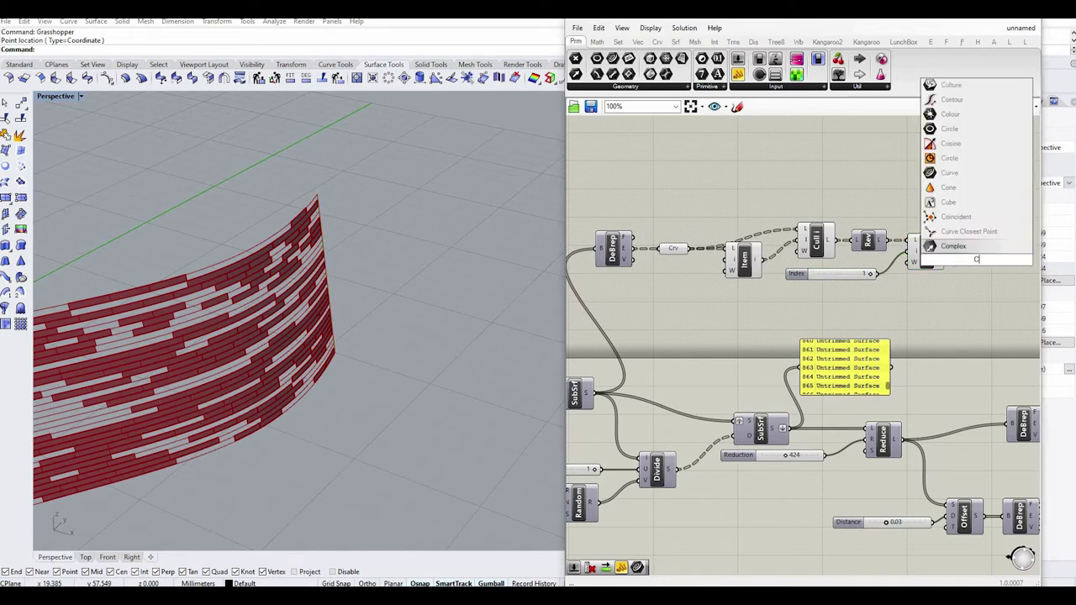
{"action": "key", "text": "Return"}
{"action": "left_click_drag", "start_coordinate": [977, 263], "coordinate": [977, 224]}
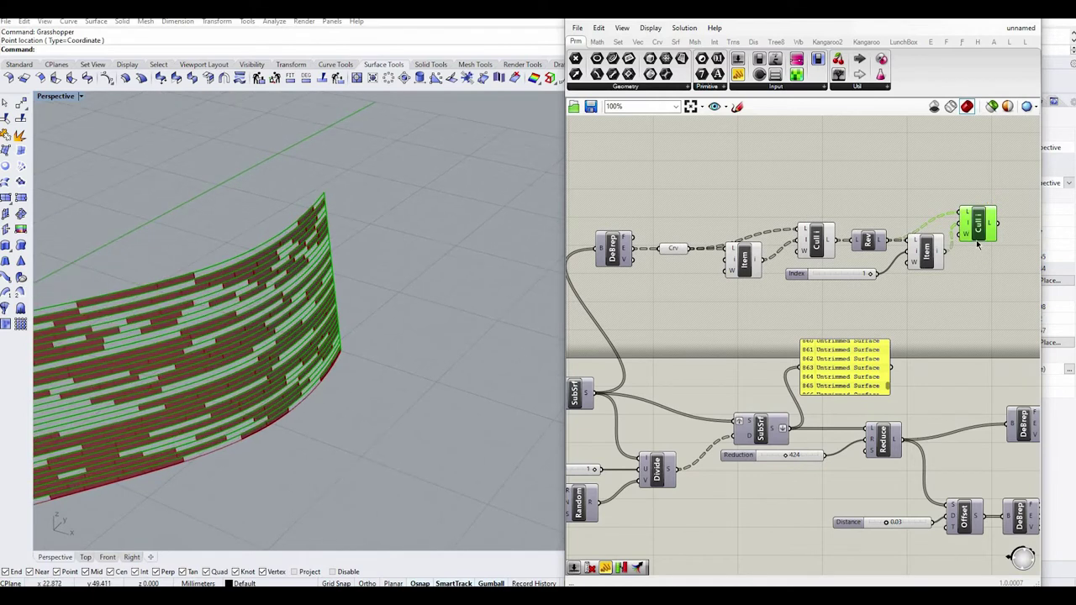
{"action": "left_click_drag", "start_coordinate": [973, 220], "coordinate": [983, 264]}
{"action": "scroll", "coordinate": [891, 247], "scroll_direction": "up", "scroll_amount": 2}
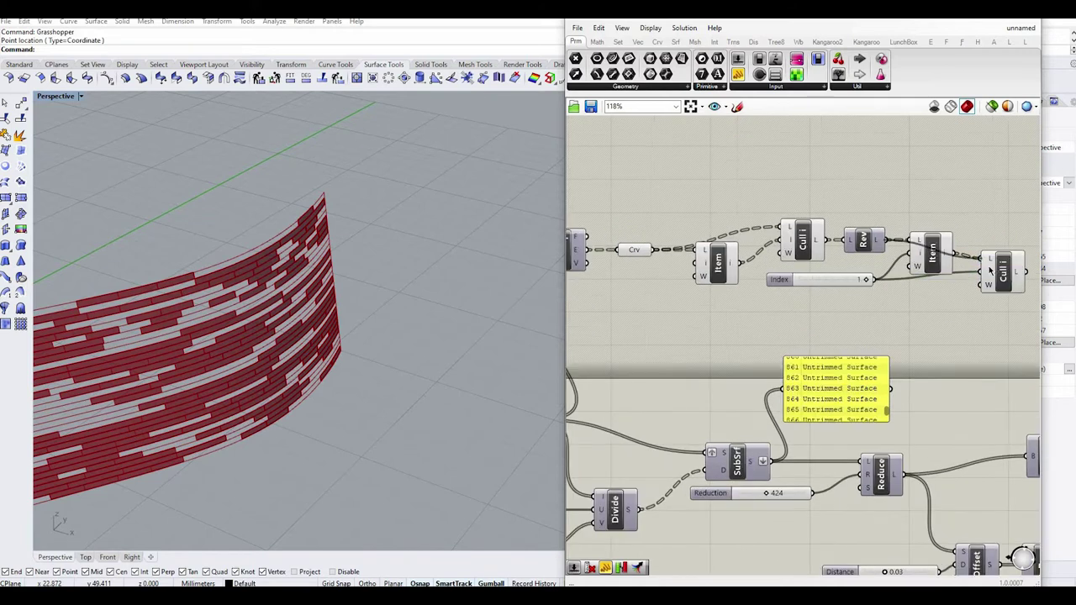
- Delete the second List Item so that the Reverse List output feeds the new Cull Index directly
{"action": "left_click", "coordinate": [998, 271]}
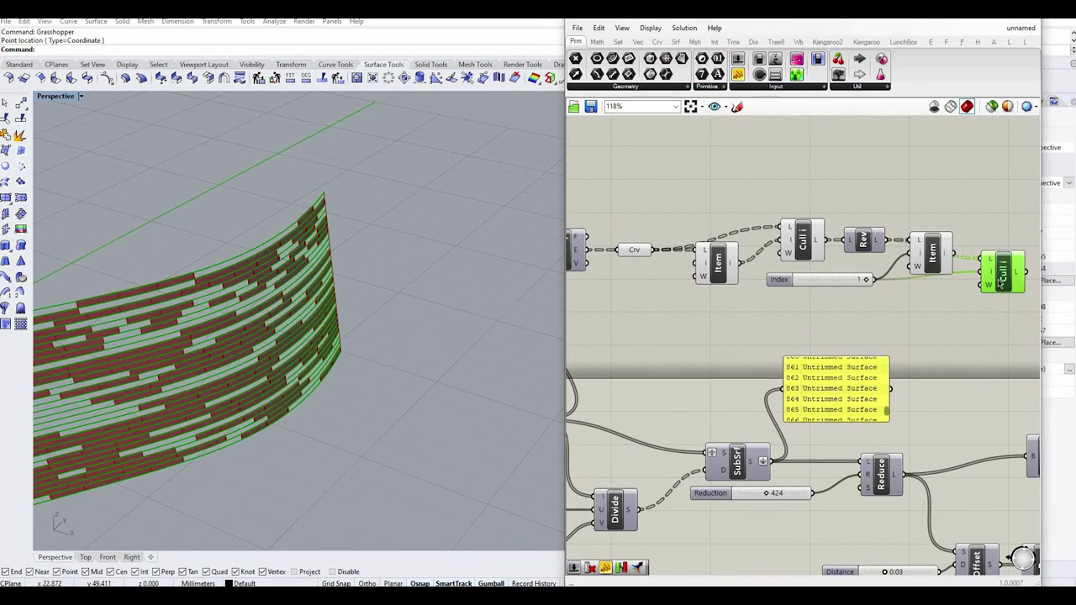
{"action": "left_click_drag", "start_coordinate": [1000, 285], "coordinate": [998, 295]}
{"action": "left_click", "coordinate": [933, 252]}
{"action": "key", "text": "Delete"}
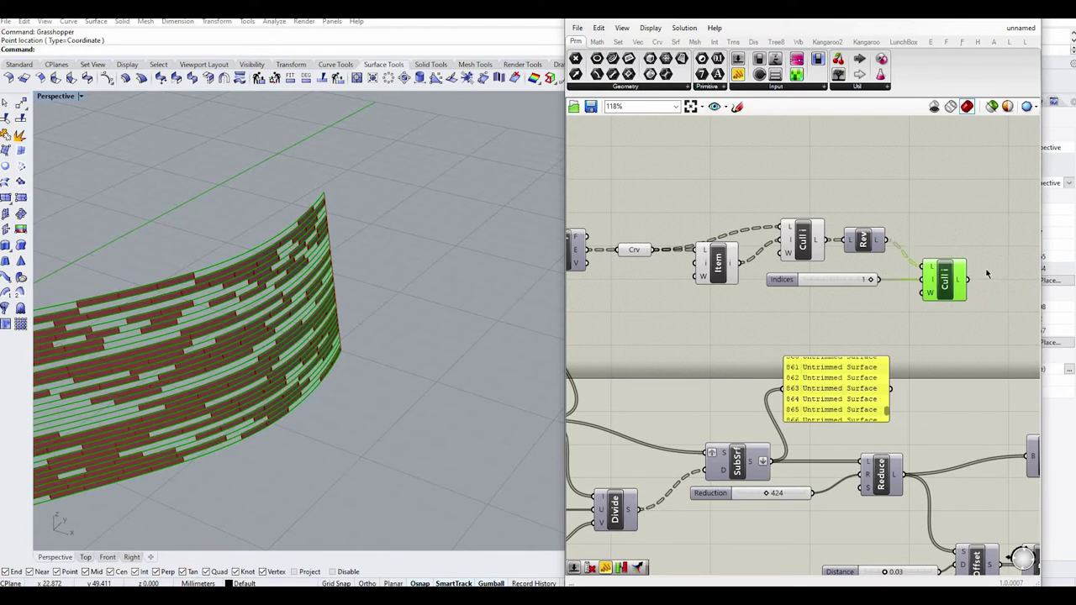
- Add a second Reverse List component after the new Cull Index and enable its preview
{"action": "double_click", "coordinate": [998, 281]}
{"action": "type", "text": "rev"}
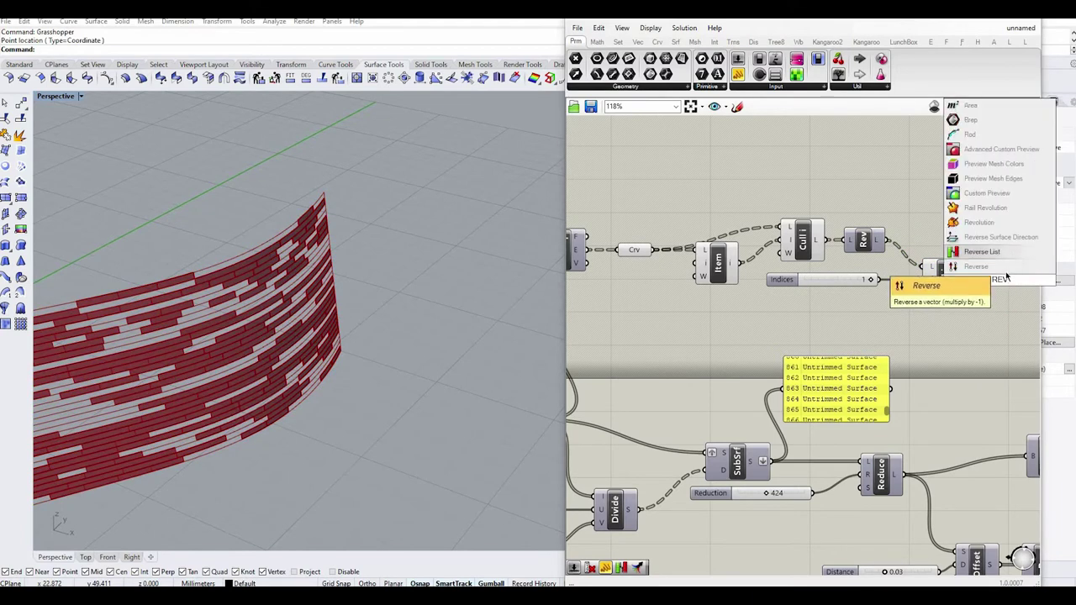
{"action": "left_click", "coordinate": [1006, 254]}
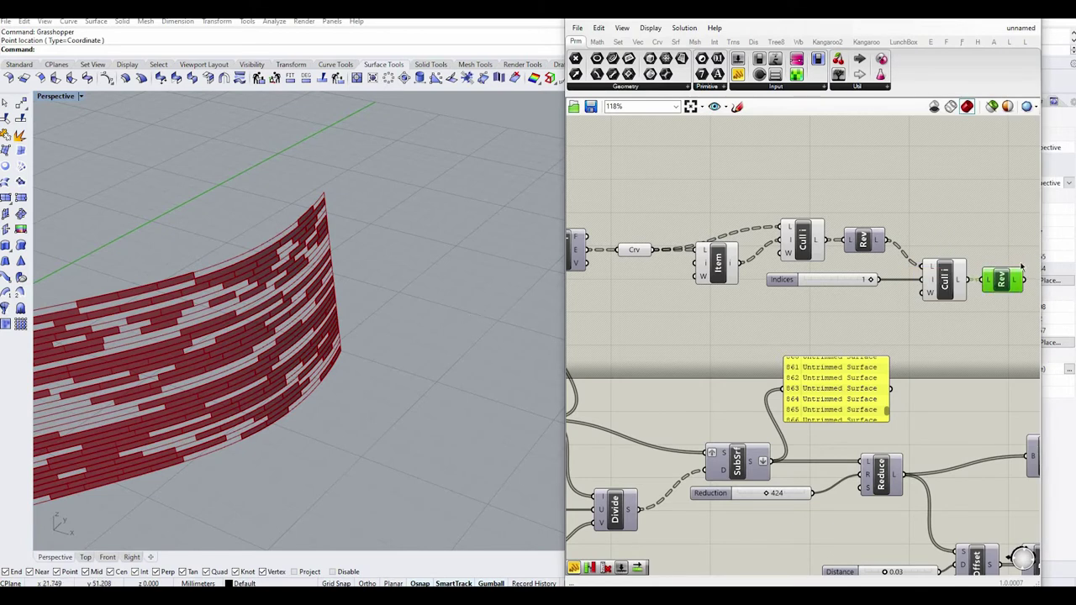
{"action": "middle_click", "coordinate": [1004, 283]}
{"action": "left_click", "coordinate": [1025, 261]}
- Hide the previews of the Curve parameter and the upstream list components, then check the curves of the last Reverse List
{"action": "left_click_drag", "start_coordinate": [968, 210], "coordinate": [725, 294]}
{"action": "middle_click", "coordinate": [820, 245]}
{"action": "left_click", "coordinate": [858, 208]}
{"action": "left_click", "coordinate": [641, 248]}
{"action": "middle_click", "coordinate": [641, 248]}
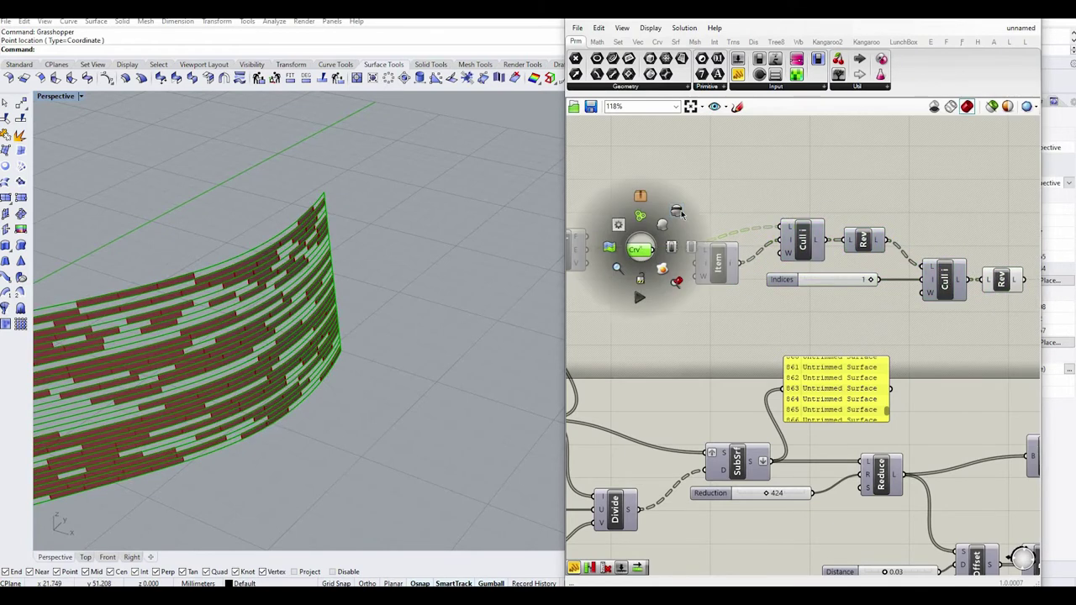
{"action": "left_click", "coordinate": [776, 292]}
{"action": "left_click", "coordinate": [1001, 280]}
{"action": "scroll", "coordinate": [461, 258], "scroll_direction": "down", "scroll_amount": 12}
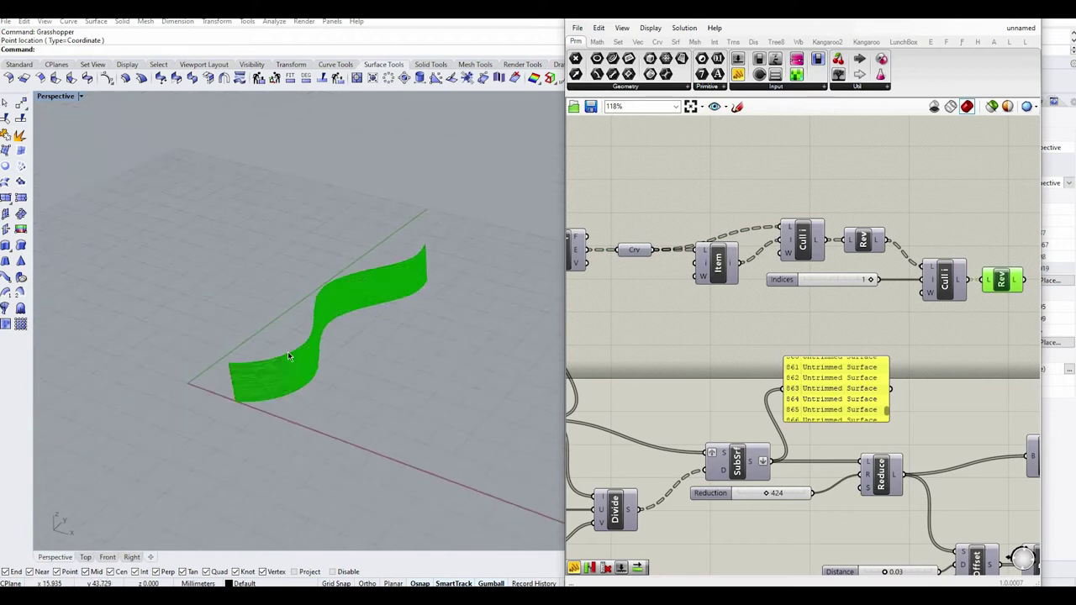
{"action": "scroll", "coordinate": [220, 385], "scroll_direction": "up", "scroll_amount": 12}
{"action": "scroll", "coordinate": [298, 335], "scroll_direction": "up", "scroll_amount": 8}
{"action": "left_click", "coordinate": [735, 322]}
- Add a Perp Frames component and connect the last Reverse List output to its curve input
{"action": "right_click_drag", "start_coordinate": [1009, 295], "coordinate": [803, 334]}
{"action": "scroll", "coordinate": [819, 335], "scroll_direction": "down", "scroll_amount": 1}
{"action": "scroll", "coordinate": [868, 331], "scroll_direction": "up", "scroll_amount": 1}
{"action": "double_click", "coordinate": [867, 332]}
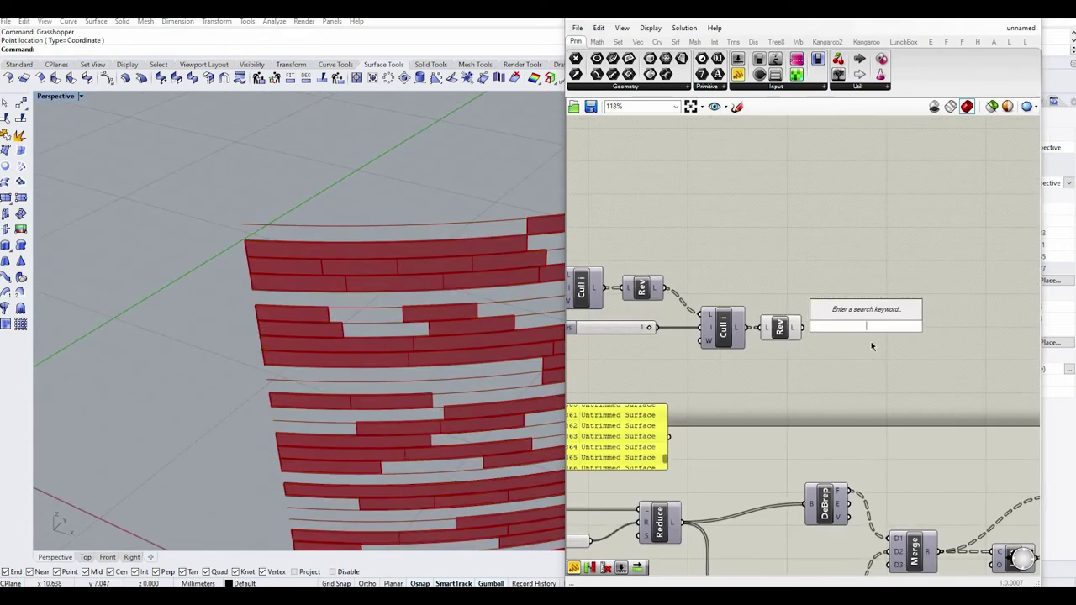
{"action": "type", "text": "FRAME"}
{"action": "left_click", "coordinate": [857, 225]}
{"action": "scroll", "coordinate": [868, 315], "scroll_direction": "up", "scroll_amount": 1}
{"action": "left_click_drag", "start_coordinate": [857, 316], "coordinate": [906, 341]}
{"action": "scroll", "coordinate": [352, 294], "scroll_direction": "down", "scroll_amount": 10}
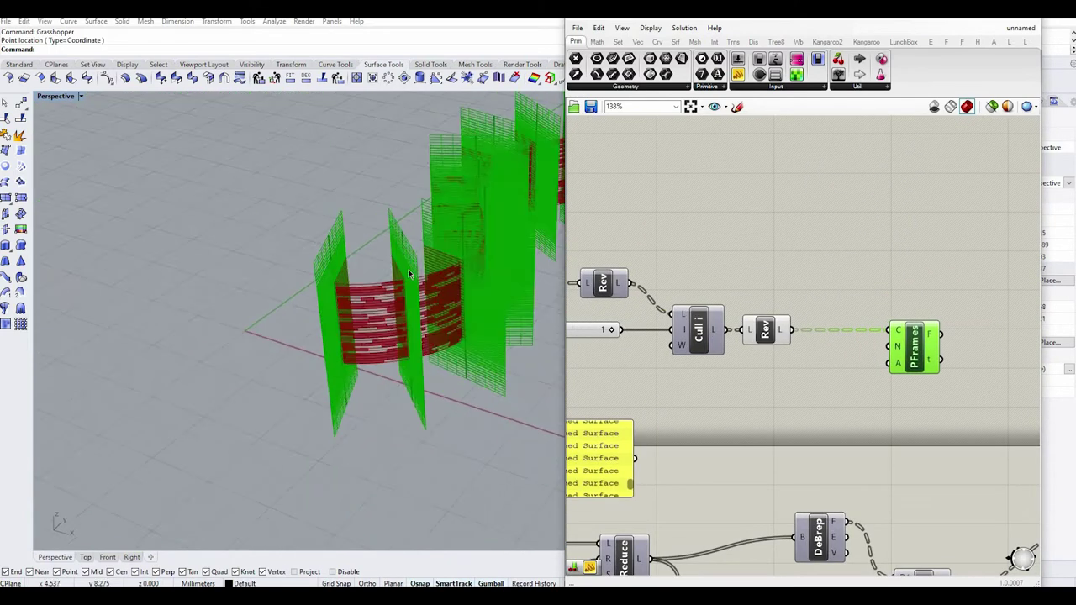
{"action": "scroll", "coordinate": [459, 230], "scroll_direction": "up", "scroll_amount": 3}
- Turn off the preview of the Perp Frames component
{"action": "left_click", "coordinate": [796, 395]}
{"action": "left_click", "coordinate": [906, 345]}
{"action": "middle_click", "coordinate": [904, 346]}
{"action": "left_click", "coordinate": [932, 319]}
{"action": "scroll", "coordinate": [216, 357], "scroll_direction": "up", "scroll_amount": 7}
{"action": "scroll", "coordinate": [216, 359], "scroll_direction": "up", "scroll_amount": 3}
{"action": "scroll", "coordinate": [956, 353], "scroll_direction": "up", "scroll_amount": 2}
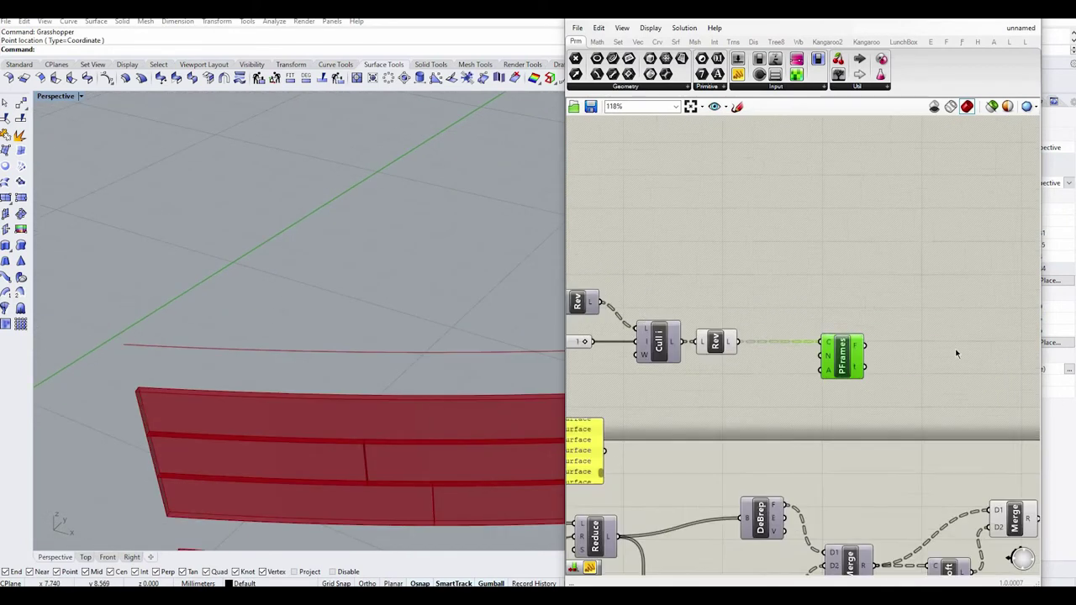
- Add a Rectangle component, connect the Perp Frames output to its plane input and leave space between the two
{"action": "double_click", "coordinate": [956, 350]}
{"action": "type", "text": "RECT"}
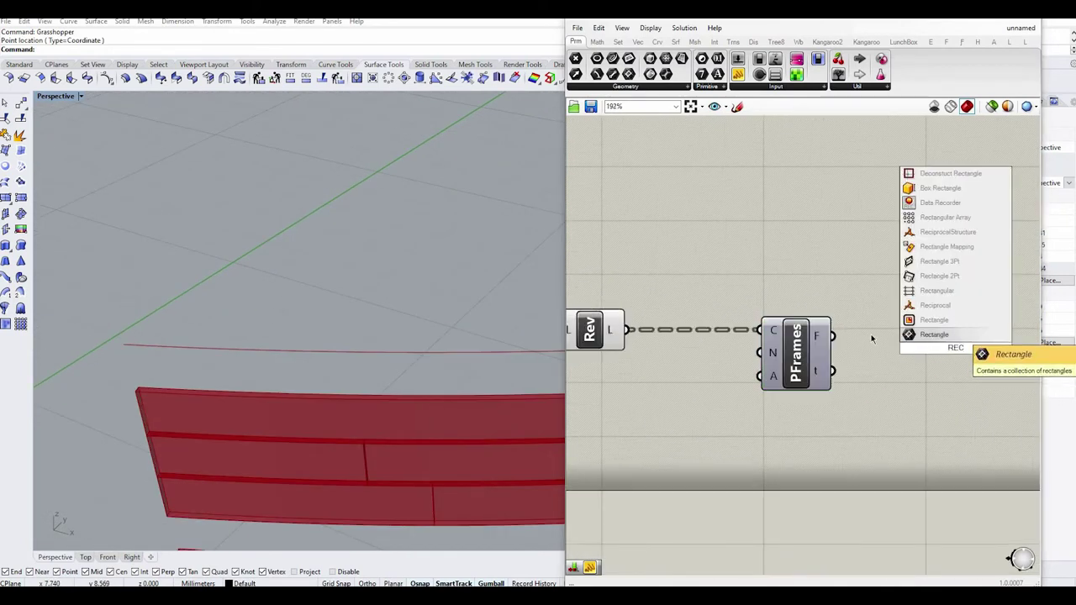
{"action": "left_click", "coordinate": [955, 320]}
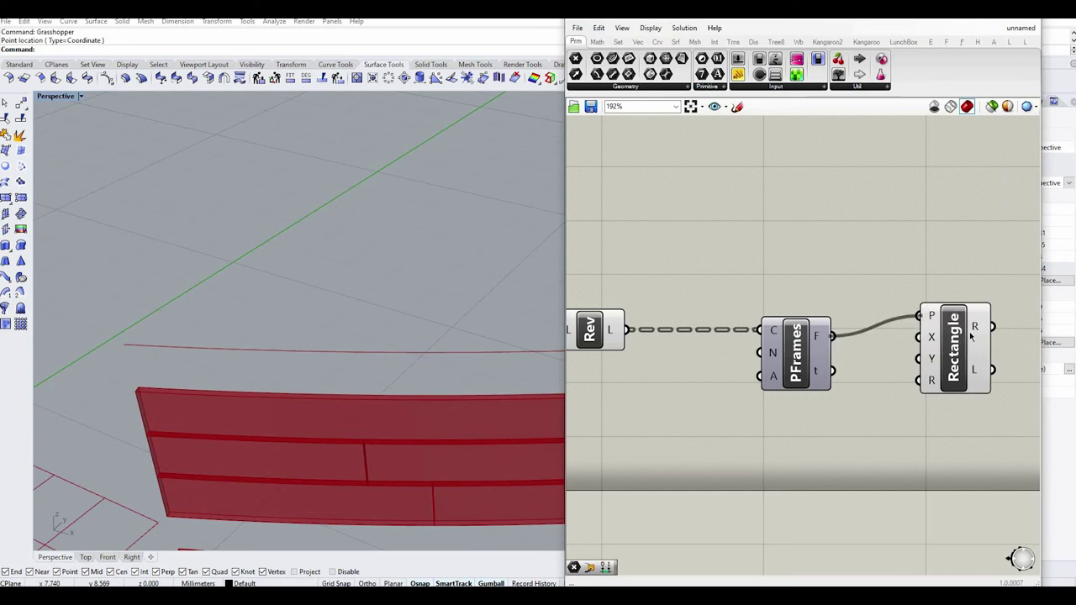
{"action": "left_click_drag", "start_coordinate": [972, 336], "coordinate": [1016, 358]}
{"action": "scroll", "coordinate": [759, 360], "scroll_direction": "down", "scroll_amount": 4}
{"action": "scroll", "coordinate": [909, 351], "scroll_direction": "up", "scroll_amount": 3}
{"action": "left_click_drag", "start_coordinate": [882, 363], "coordinate": [1006, 363]}
- Add a Construct Domain component and connect it to the Rectangle's X input
{"action": "double_click", "coordinate": [828, 398]}
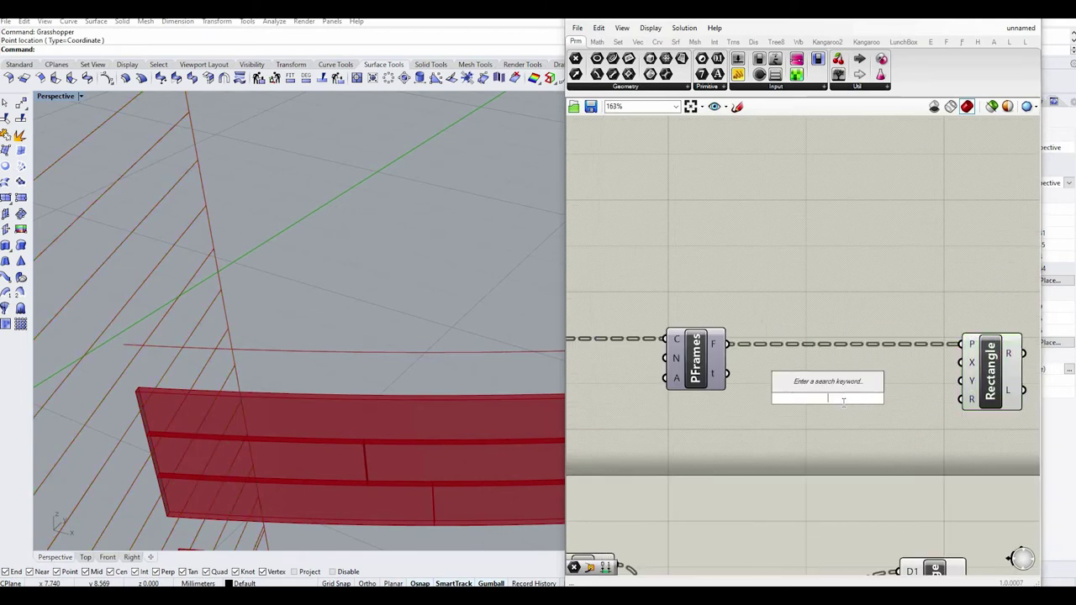
{"action": "type", "text": "DOM"}
{"action": "left_click", "coordinate": [847, 340]}
{"action": "left_click_drag", "start_coordinate": [849, 398], "coordinate": [962, 362]}
- Add two number sliders of 0.015 and connect them to the start and end inputs of Construct Domain
{"action": "double_click", "coordinate": [749, 291]}
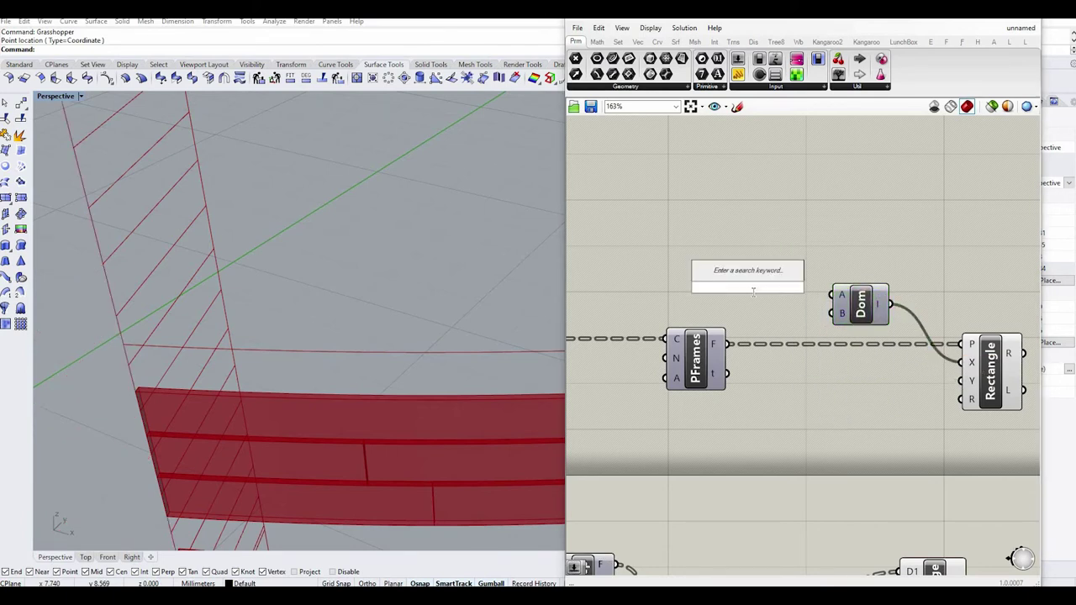
{"action": "type", "text": "0.01"}
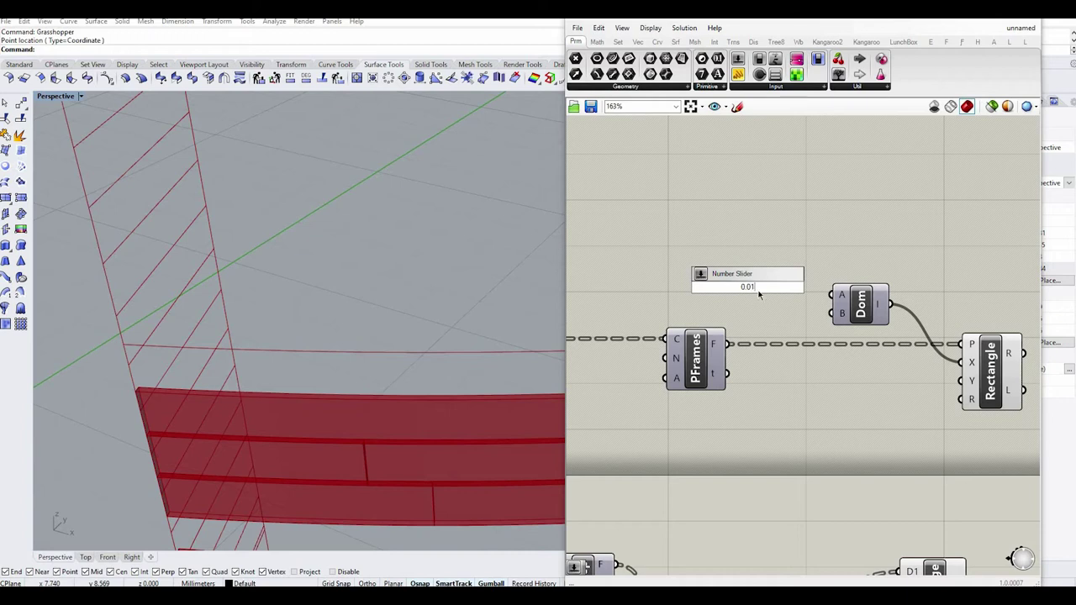
{"action": "type", "text": "5"}
{"action": "key", "text": "Return"}
{"action": "left_click_drag", "start_coordinate": [810, 291], "coordinate": [832, 295]}
{"action": "left_click_drag", "start_coordinate": [803, 290], "coordinate": [761, 311]}
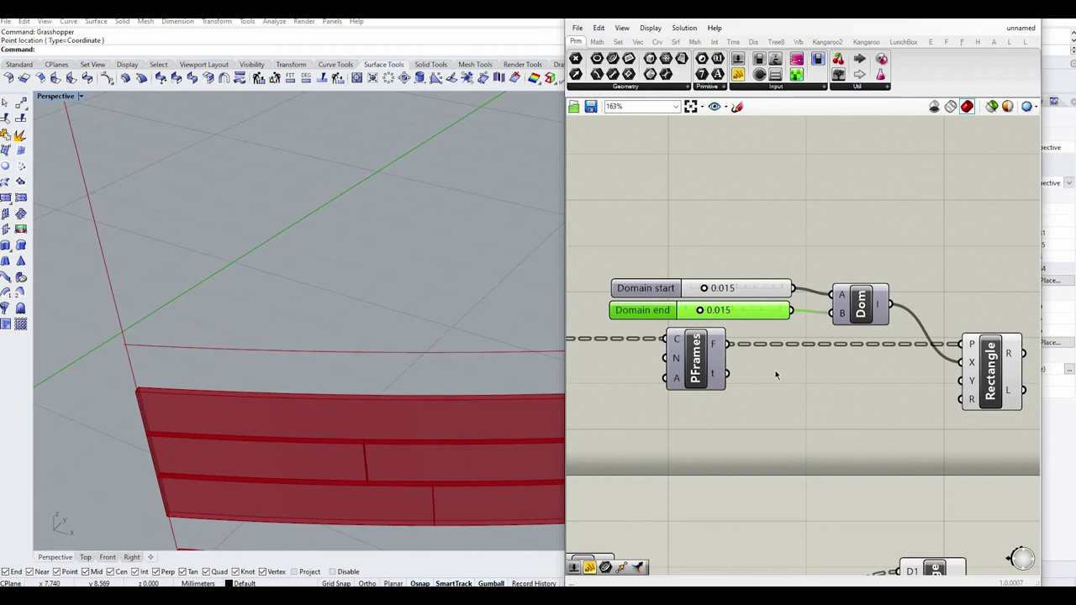
- Extend the Domain start slider's range into negative values and set the slider to -0.150
{"action": "left_click_drag", "start_coordinate": [845, 331], "coordinate": [678, 255]}
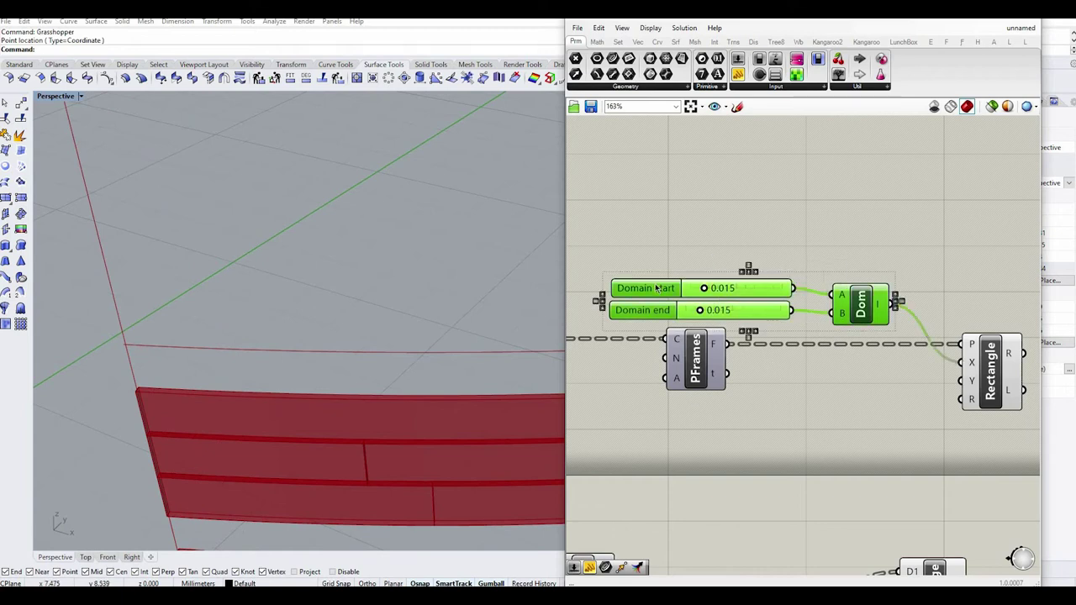
{"action": "double_click", "coordinate": [656, 289]}
{"action": "left_click", "coordinate": [705, 393]}
{"action": "double_click", "coordinate": [652, 290]}
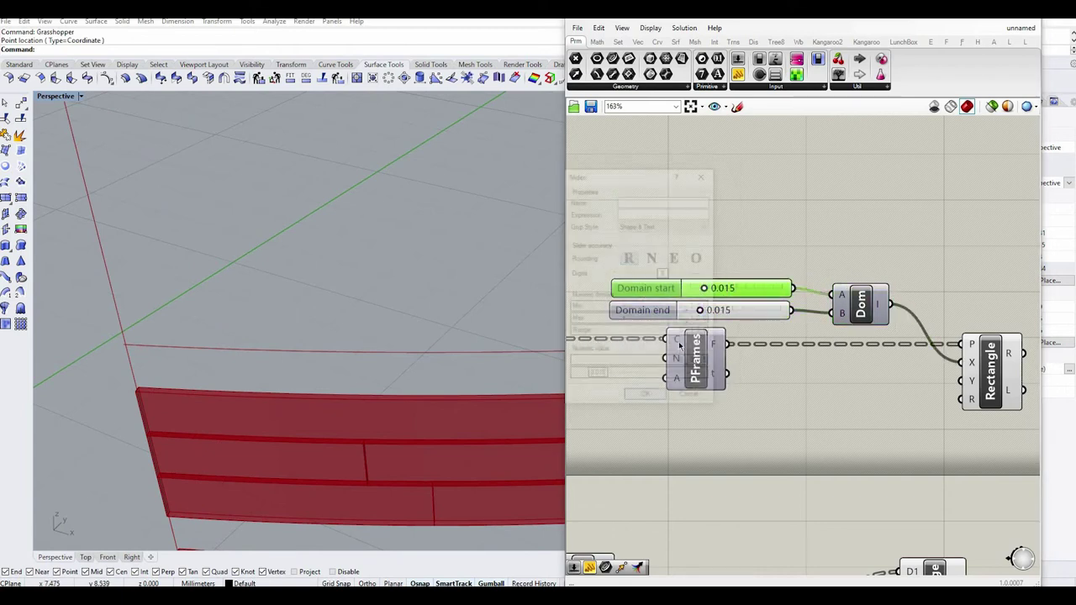
{"action": "double_click", "coordinate": [659, 308]}
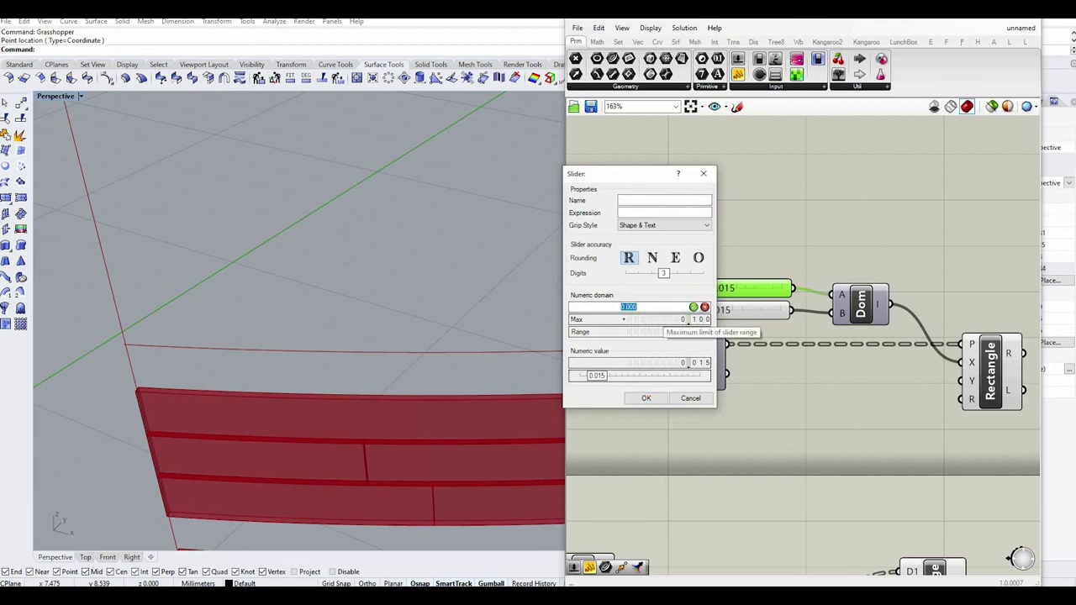
{"action": "left_click", "coordinate": [646, 399]}
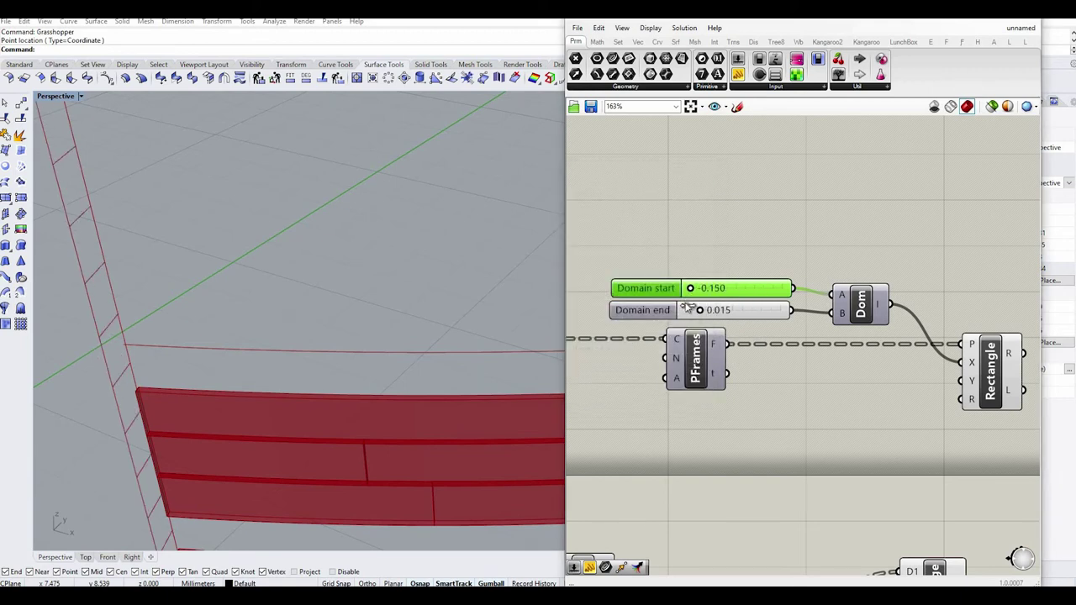
- Set the Domain start slider to -0.015
{"action": "double_click", "coordinate": [725, 288]}
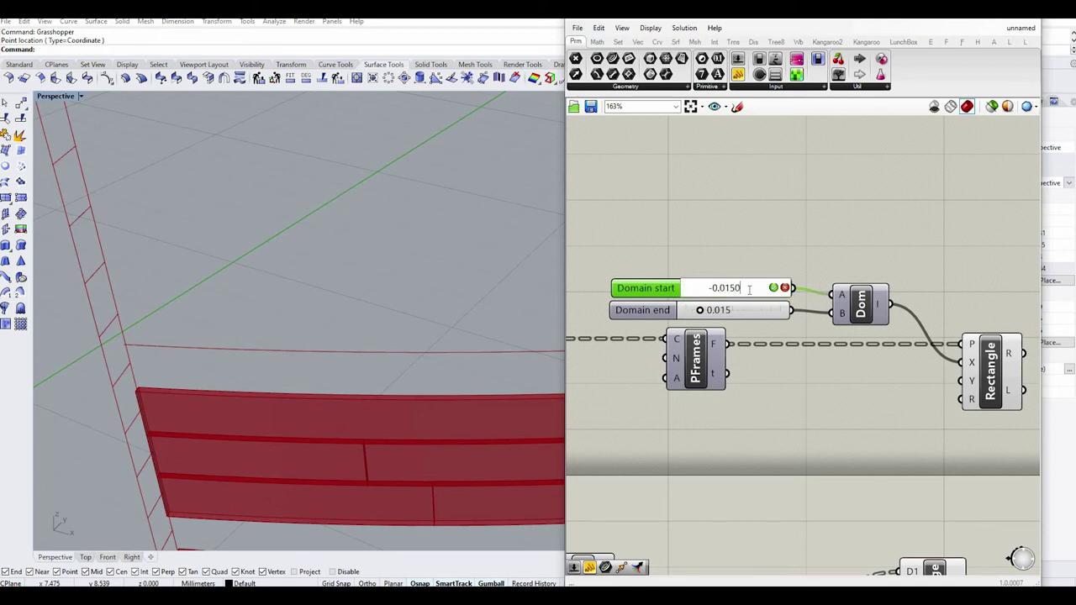
{"action": "type", "text": "-0.015"}
{"action": "key", "text": "Return"}
- Set the X domain's start slider to -0.050 and its end slider to 0.050
{"action": "scroll", "coordinate": [729, 299], "scroll_direction": "up", "scroll_amount": 4}
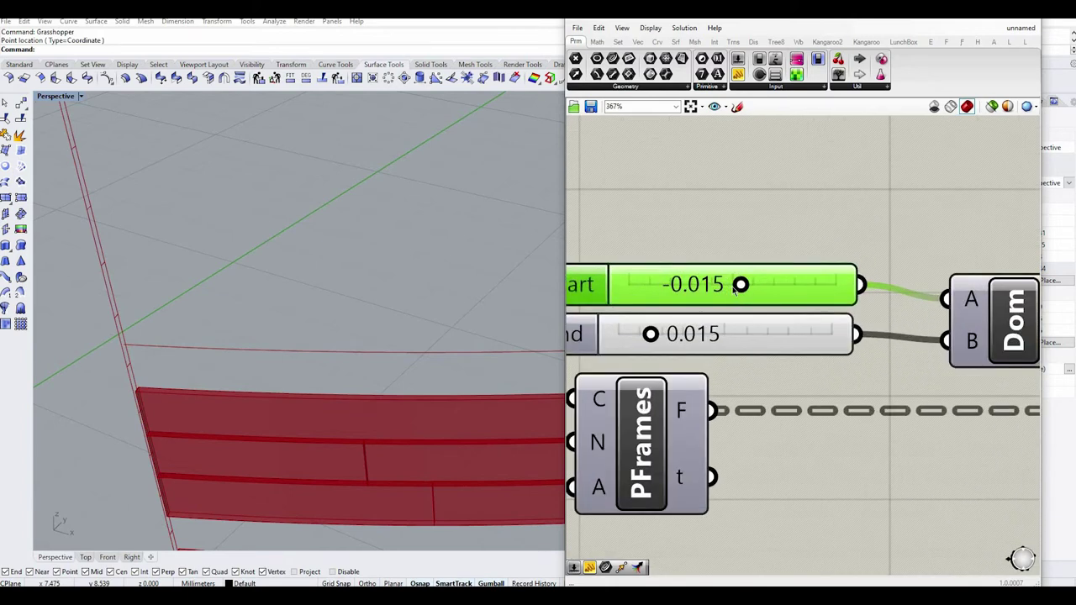
{"action": "double_click", "coordinate": [758, 285]}
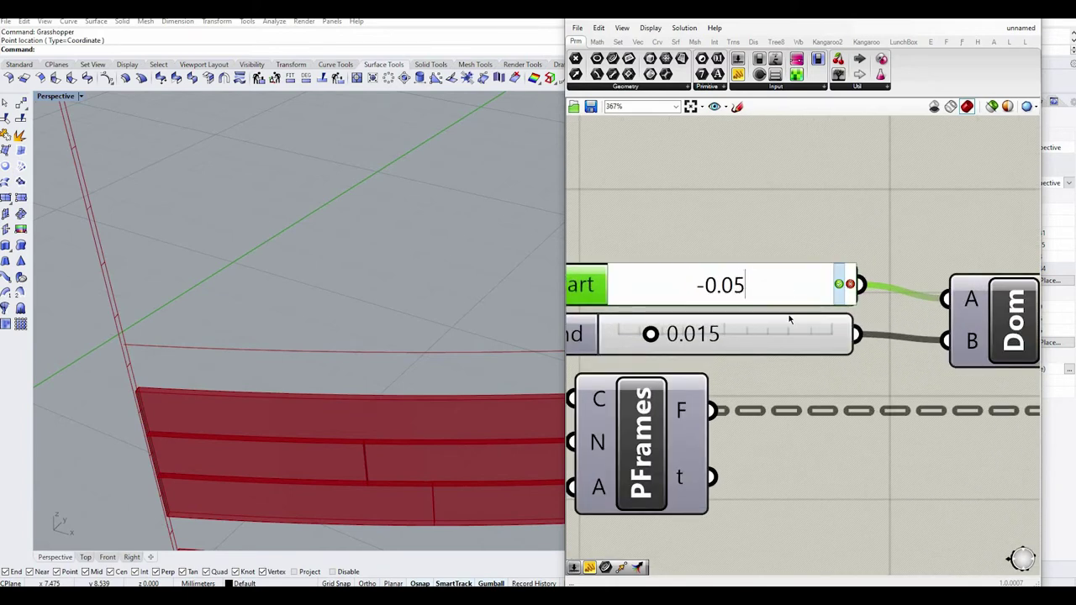
{"action": "double_click", "coordinate": [751, 336]}
{"action": "left_click", "coordinate": [749, 335]}
{"action": "double_click", "coordinate": [753, 285]}
{"action": "type", "text": "-0.01"}
{"action": "left_click", "coordinate": [753, 328]}
{"action": "double_click", "coordinate": [748, 333]}
{"action": "type", "text": "0.050"}
{"action": "key", "text": "Return"}
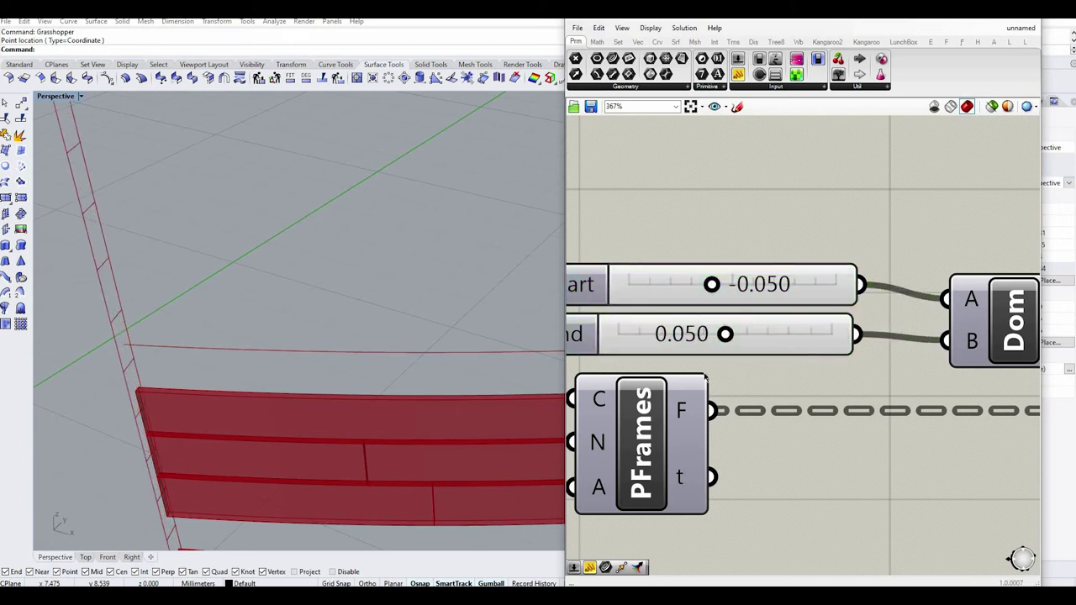
{"action": "scroll", "coordinate": [705, 377], "scroll_direction": "down", "scroll_amount": 3}
{"action": "left_click_drag", "start_coordinate": [839, 357], "coordinate": [793, 330]}
{"action": "left_click_drag", "start_coordinate": [874, 350], "coordinate": [866, 472], "text": "alt"}
{"action": "scroll", "coordinate": [818, 447], "scroll_direction": "down", "scroll_amount": 3}
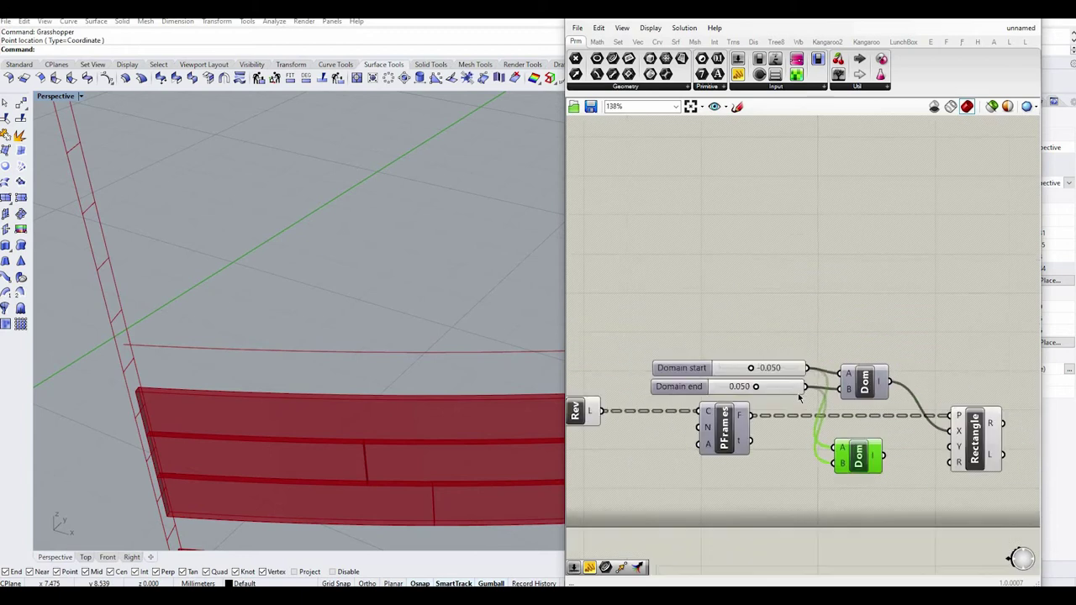
{"action": "scroll", "coordinate": [801, 433], "scroll_direction": "up", "scroll_amount": 2}
{"action": "key", "text": "Delete"}
- Duplicate the Construct Domain component together with its two sliders and connect the copy to the Rectangle's Y input
{"action": "left_click_drag", "start_coordinate": [884, 391], "coordinate": [730, 286]}
{"action": "left_click_drag", "start_coordinate": [883, 375], "coordinate": [942, 451]}
{"action": "scroll", "coordinate": [826, 496], "scroll_direction": "down", "scroll_amount": 3}
{"action": "scroll", "coordinate": [914, 503], "scroll_direction": "up", "scroll_amount": 2}
{"action": "left_click", "coordinate": [914, 505]}
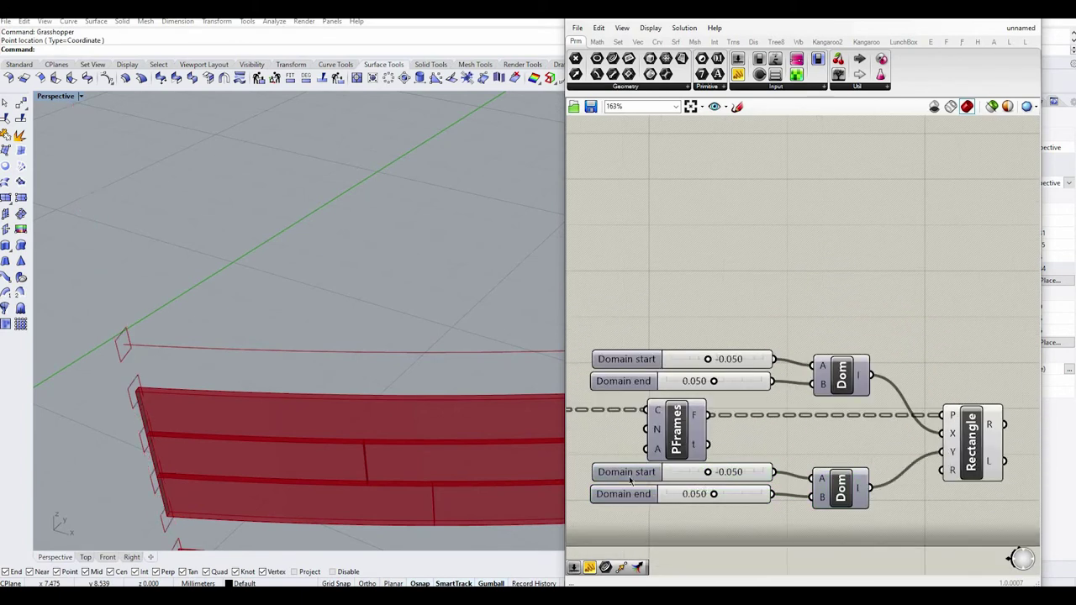
- Set the Y domain's start slider to -0.015 and its end slider to 0.015
{"action": "scroll", "coordinate": [701, 486], "scroll_direction": "up", "scroll_amount": 2}
{"action": "scroll", "coordinate": [179, 409], "scroll_direction": "down", "scroll_amount": 5}
{"action": "scroll", "coordinate": [178, 409], "scroll_direction": "up", "scroll_amount": 8}
{"action": "scroll", "coordinate": [146, 399], "scroll_direction": "down", "scroll_amount": 3}
{"action": "scroll", "coordinate": [105, 391], "scroll_direction": "up", "scroll_amount": 3}
{"action": "left_click", "coordinate": [764, 466]}
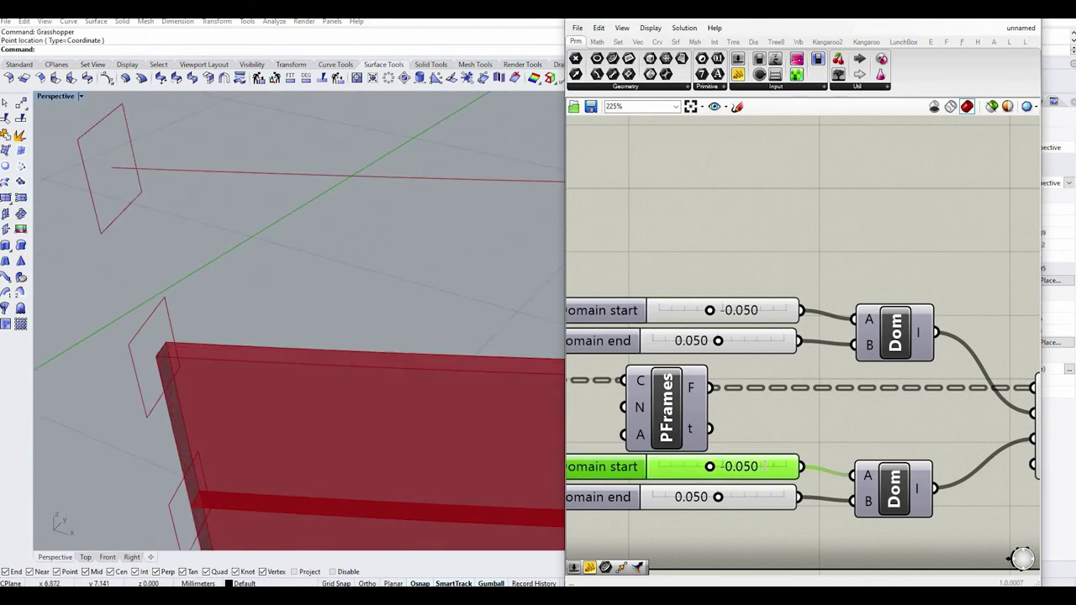
{"action": "double_click", "coordinate": [763, 467]}
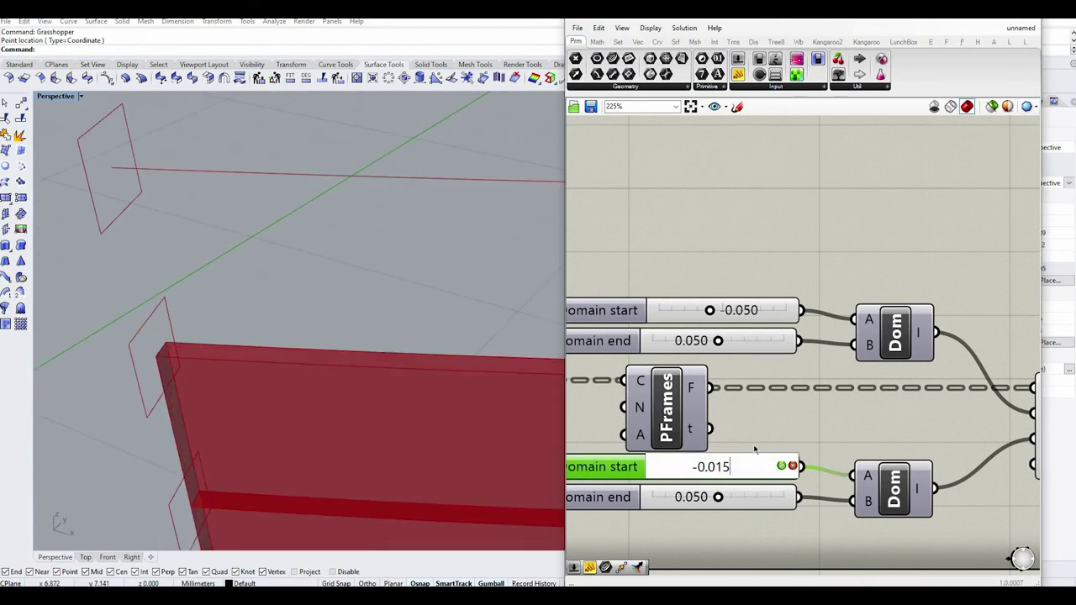
{"action": "type", "text": "-0.015"}
{"action": "key", "text": "Return"}
{"action": "double_click", "coordinate": [738, 497]}
{"action": "type", "text": "0.01"}
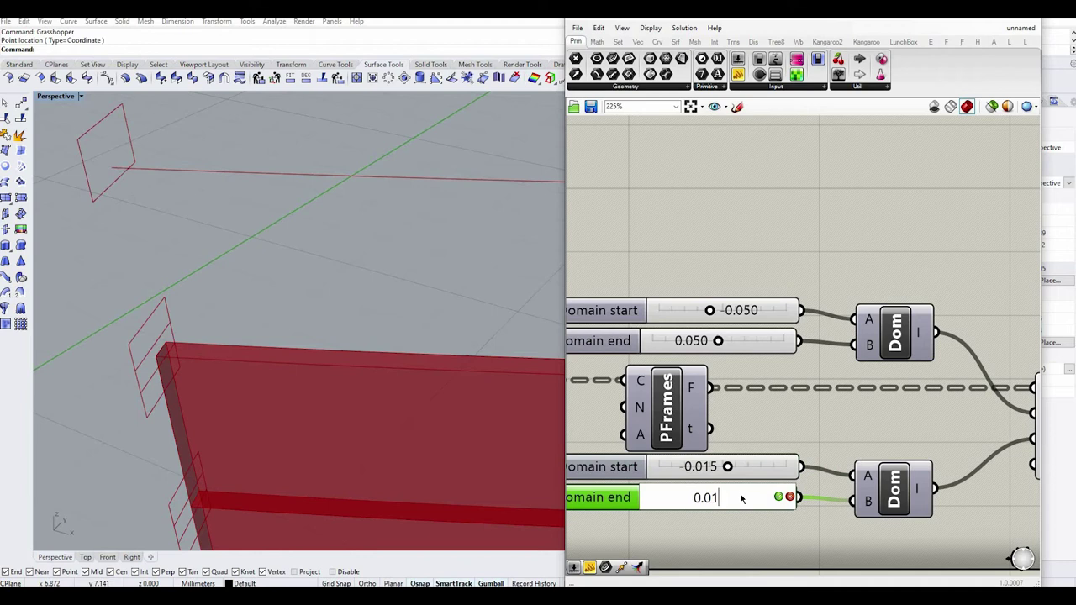
{"action": "type", "text": "5"}
{"action": "key", "text": "Return"}
- Add a Loft component after the Rectangle and connect the rectangles to it
{"action": "scroll", "coordinate": [741, 499], "scroll_direction": "down", "scroll_amount": 5}
{"action": "double_click", "coordinate": [781, 439]}
{"action": "type", "text": "Loft"}
{"action": "key", "text": "Return"}
{"action": "double_click", "coordinate": [790, 441]}
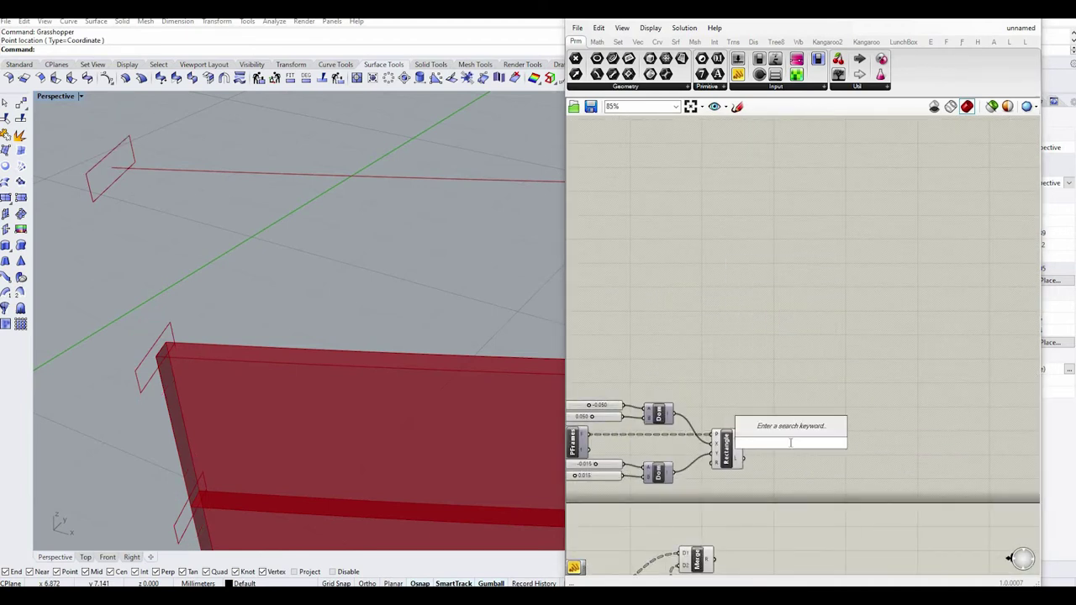
{"action": "type", "text": "Loft"}
{"action": "key", "text": "Return"}
{"action": "left_click_drag", "start_coordinate": [797, 445], "coordinate": [824, 446]}
{"action": "left_click", "coordinate": [812, 474]}
- Hide the previews of the frame, domain and rectangle components upstream of the Loft
{"action": "scroll", "coordinate": [282, 310], "scroll_direction": "down", "scroll_amount": 10}
{"action": "right_click_drag", "start_coordinate": [355, 307], "coordinate": [348, 326]}
{"action": "scroll", "coordinate": [765, 440], "scroll_direction": "down", "scroll_amount": 3}
{"action": "left_click_drag", "start_coordinate": [766, 413], "coordinate": [568, 475]}
{"action": "middle_click", "coordinate": [729, 452]}
{"action": "left_click", "coordinate": [796, 454]}
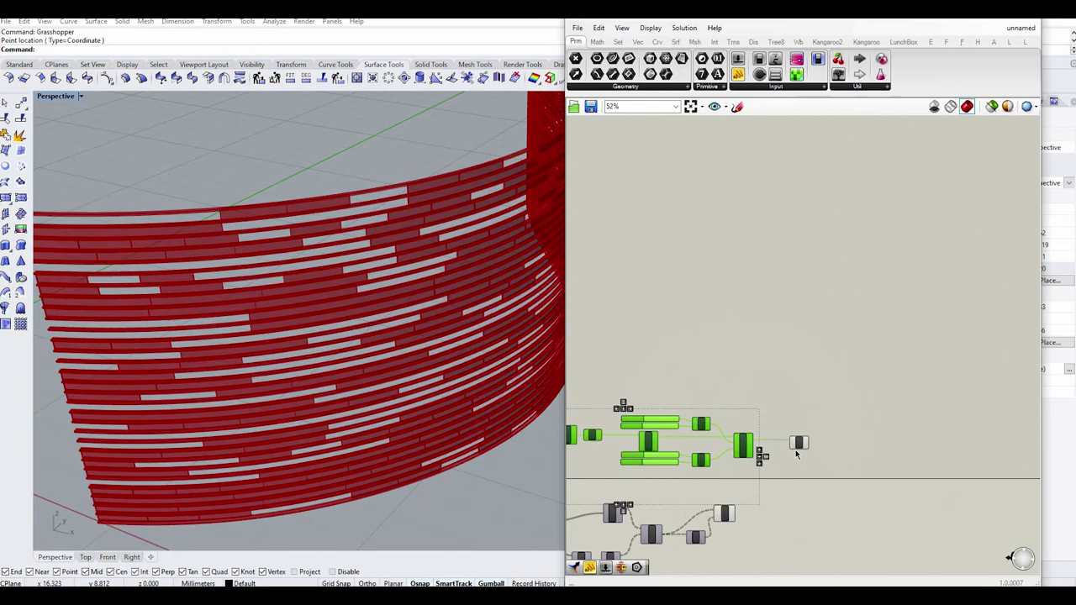
- Examine the lofted horizontal strips between the brick rows up close and along the whole curved wall
{"action": "scroll", "coordinate": [796, 448], "scroll_direction": "up", "scroll_amount": 5}
{"action": "left_click", "coordinate": [803, 436]}
{"action": "right_click_drag", "start_coordinate": [336, 328], "coordinate": [291, 363]}
{"action": "scroll", "coordinate": [280, 410], "scroll_direction": "down", "scroll_amount": 5}
{"action": "scroll", "coordinate": [291, 363], "scroll_direction": "up", "scroll_amount": 8}
{"action": "left_click", "coordinate": [809, 471]}
{"action": "scroll", "coordinate": [779, 442], "scroll_direction": "down", "scroll_amount": 8}
{"action": "scroll", "coordinate": [805, 457], "scroll_direction": "up", "scroll_amount": 2}
{"action": "right_click_drag", "start_coordinate": [809, 459], "coordinate": [856, 455]}
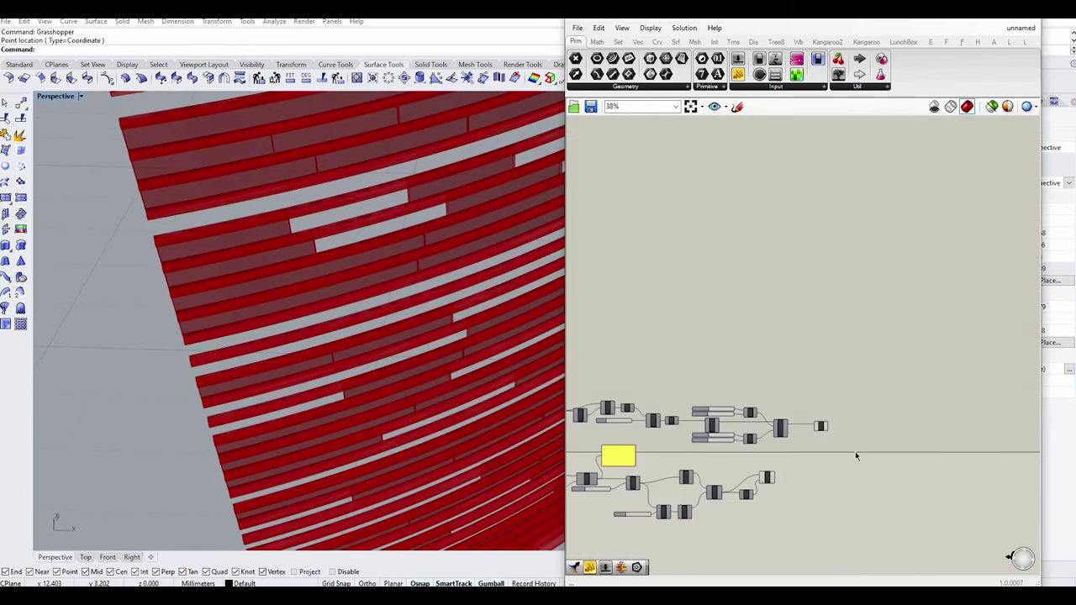
{"action": "scroll", "coordinate": [809, 460], "scroll_direction": "up", "scroll_amount": 4}
{"action": "left_click", "coordinate": [728, 495]}
{"action": "left_click", "coordinate": [828, 477]}
{"action": "left_click", "coordinate": [830, 396]}
{"action": "scroll", "coordinate": [401, 374], "scroll_direction": "down", "scroll_amount": 6}
{"action": "scroll", "coordinate": [401, 378], "scroll_direction": "up", "scroll_amount": 2}
{"action": "left_click", "coordinate": [874, 450]}
{"action": "scroll", "coordinate": [839, 363], "scroll_direction": "down", "scroll_amount": 4}
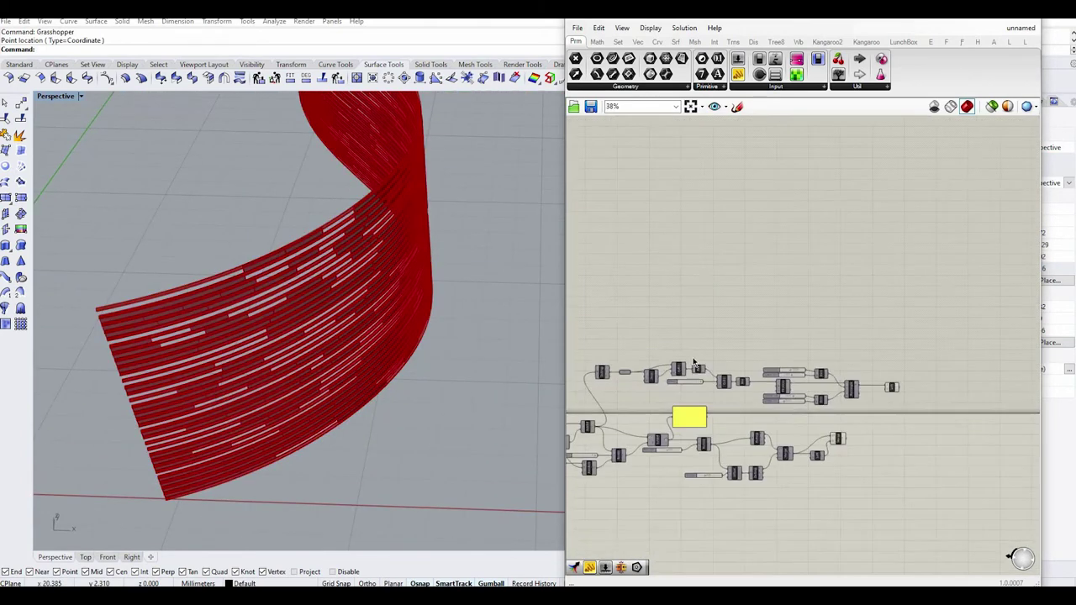
- Add a Deconstruct Brep component below the Offset and connect the brick panel surfaces from the last SubSrf to it
{"action": "scroll", "coordinate": [696, 367], "scroll_direction": "up", "scroll_amount": 5}
{"action": "scroll", "coordinate": [818, 387], "scroll_direction": "down", "scroll_amount": 5}
{"action": "scroll", "coordinate": [747, 469], "scroll_direction": "up", "scroll_amount": 2}
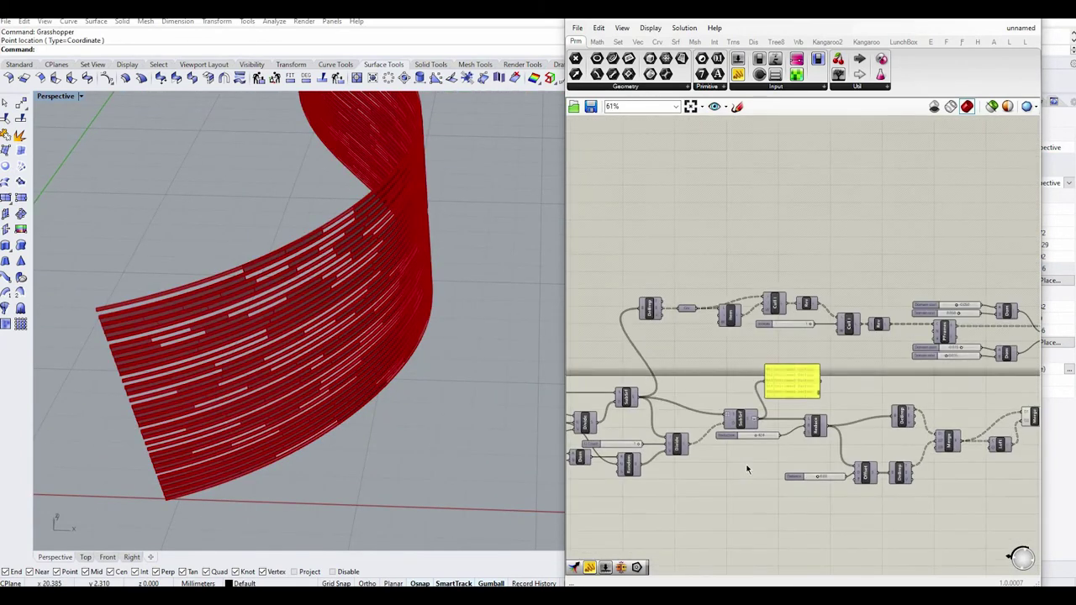
{"action": "scroll", "coordinate": [255, 302], "scroll_direction": "up", "scroll_amount": 6}
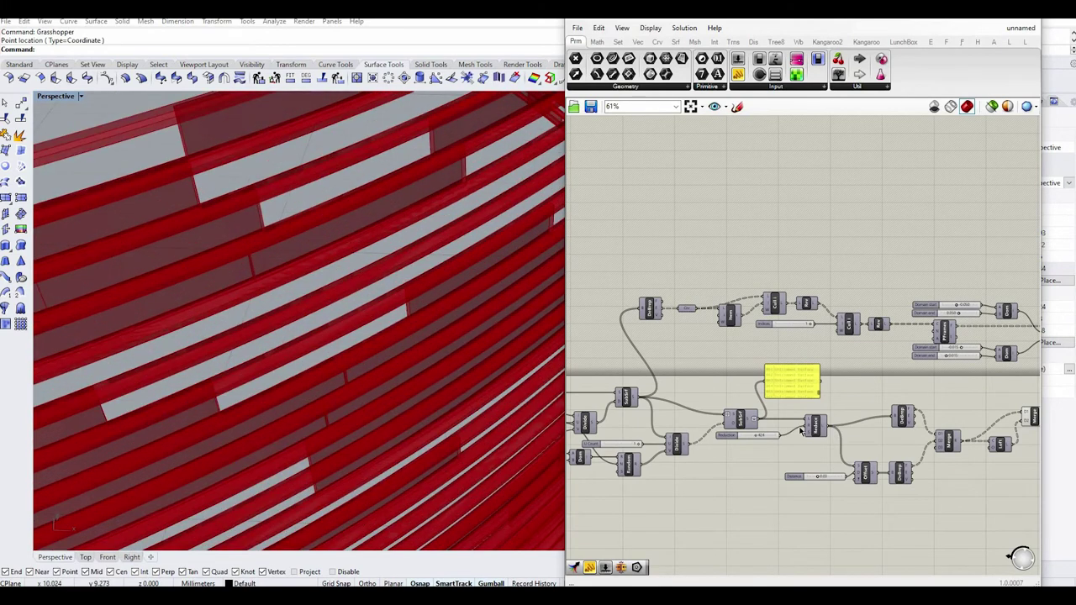
{"action": "scroll", "coordinate": [776, 436], "scroll_direction": "down", "scroll_amount": 1}
{"action": "scroll", "coordinate": [582, 435], "scroll_direction": "up", "scroll_amount": 1}
{"action": "left_click", "coordinate": [662, 399]}
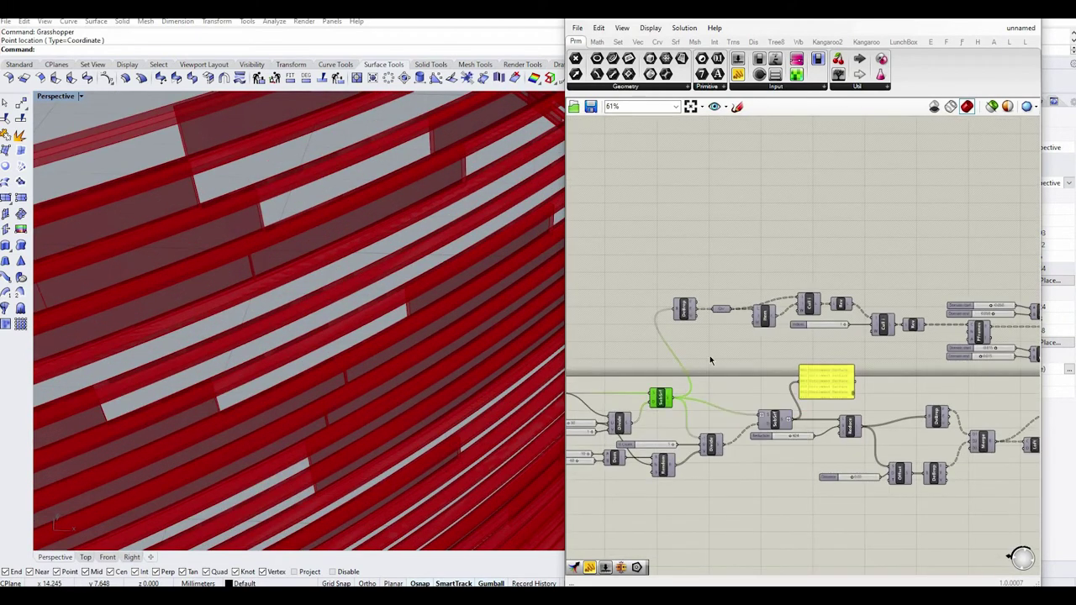
{"action": "left_click", "coordinate": [774, 419]}
{"action": "right_click_drag", "start_coordinate": [845, 530], "coordinate": [780, 484]}
{"action": "double_click", "coordinate": [780, 496]}
{"action": "type", "text": "DEB"}
{"action": "left_click", "coordinate": [768, 455]}
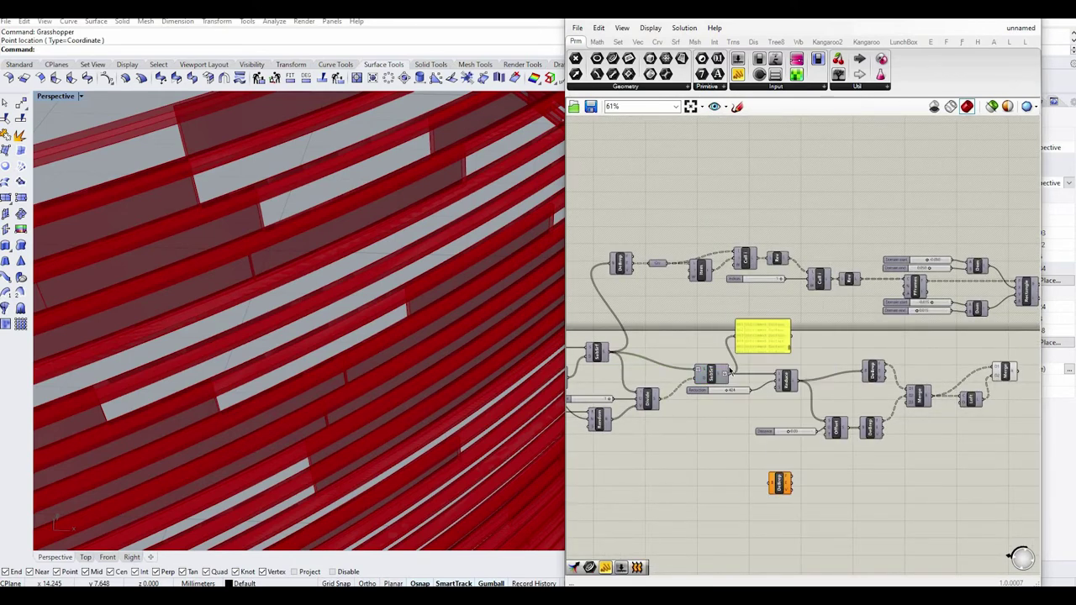
{"action": "left_click", "coordinate": [778, 490]}
{"action": "left_click", "coordinate": [716, 496]}
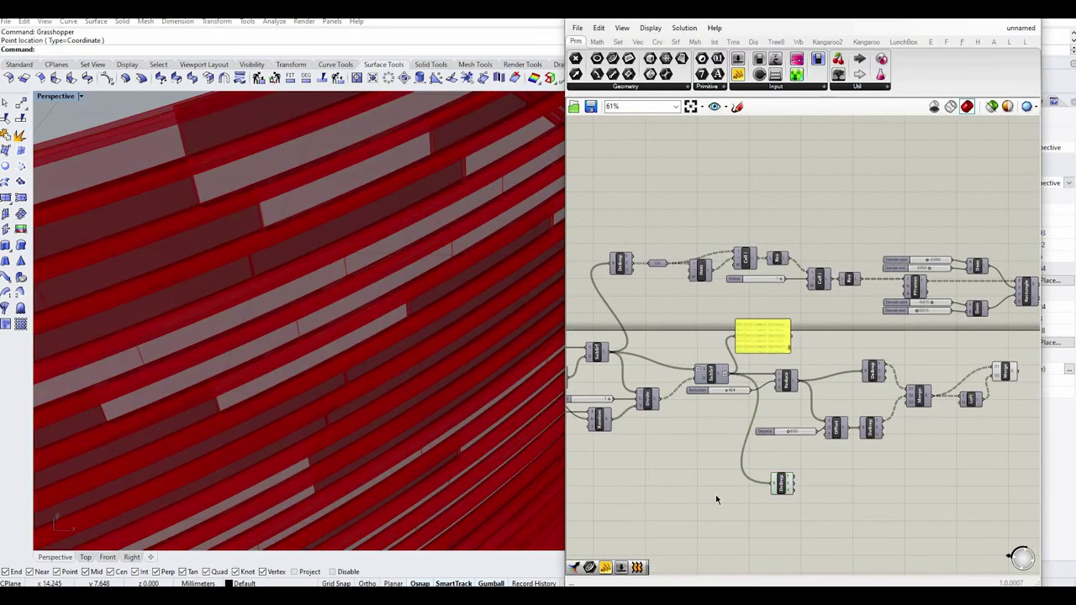
- Add a Dispatch component after the new Deconstruct Brep and connect the edges output to its list input
{"action": "right_click_drag", "start_coordinate": [840, 506], "coordinate": [807, 497]}
{"action": "scroll", "coordinate": [807, 498], "scroll_direction": "up", "scroll_amount": 2}
{"action": "left_click", "coordinate": [725, 473]}
{"action": "scroll", "coordinate": [745, 489], "scroll_direction": "down", "scroll_amount": 2}
{"action": "left_click", "coordinate": [782, 478]}
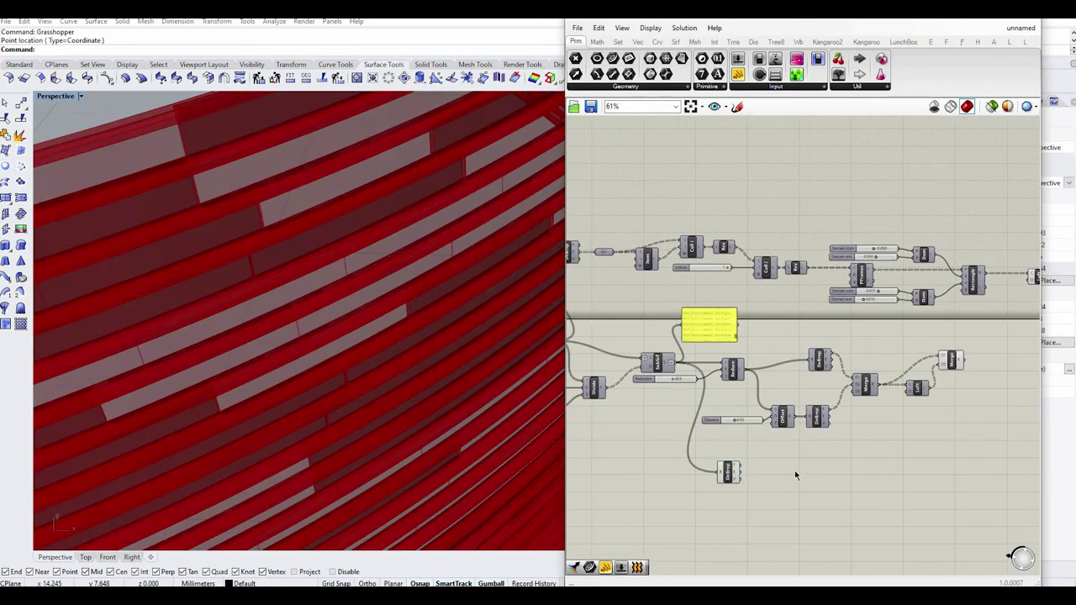
{"action": "scroll", "coordinate": [794, 470], "scroll_direction": "up", "scroll_amount": 2}
{"action": "left_click", "coordinate": [708, 473]}
{"action": "left_click", "coordinate": [784, 513]}
{"action": "double_click", "coordinate": [777, 503]}
{"action": "scroll", "coordinate": [756, 492], "scroll_direction": "down", "scroll_amount": 1}
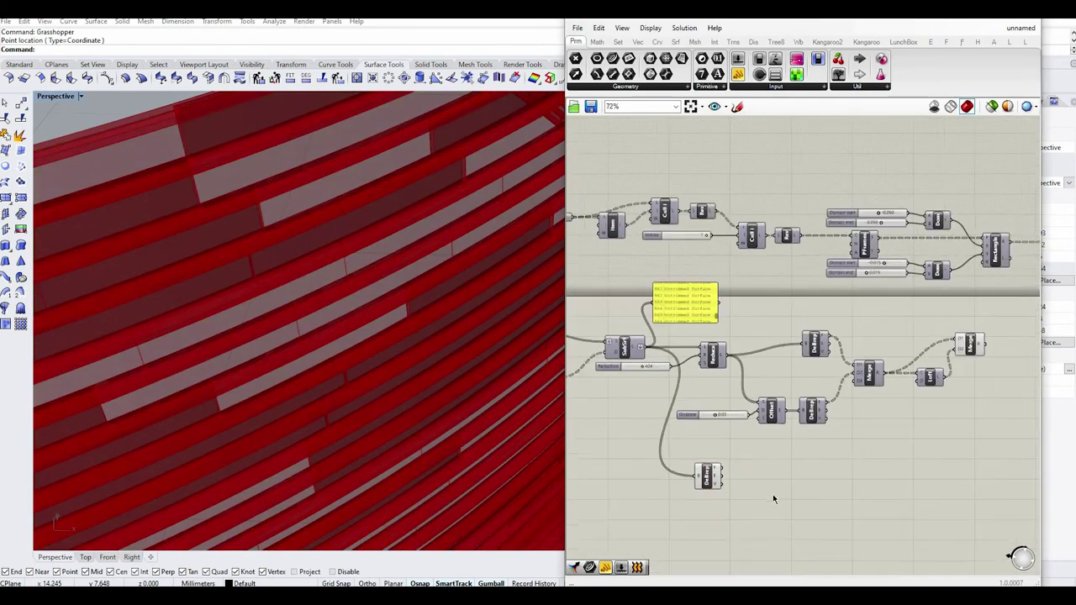
{"action": "scroll", "coordinate": [773, 494], "scroll_direction": "up", "scroll_amount": 1}
{"action": "double_click", "coordinate": [773, 495]}
{"action": "type", "text": "dis"}
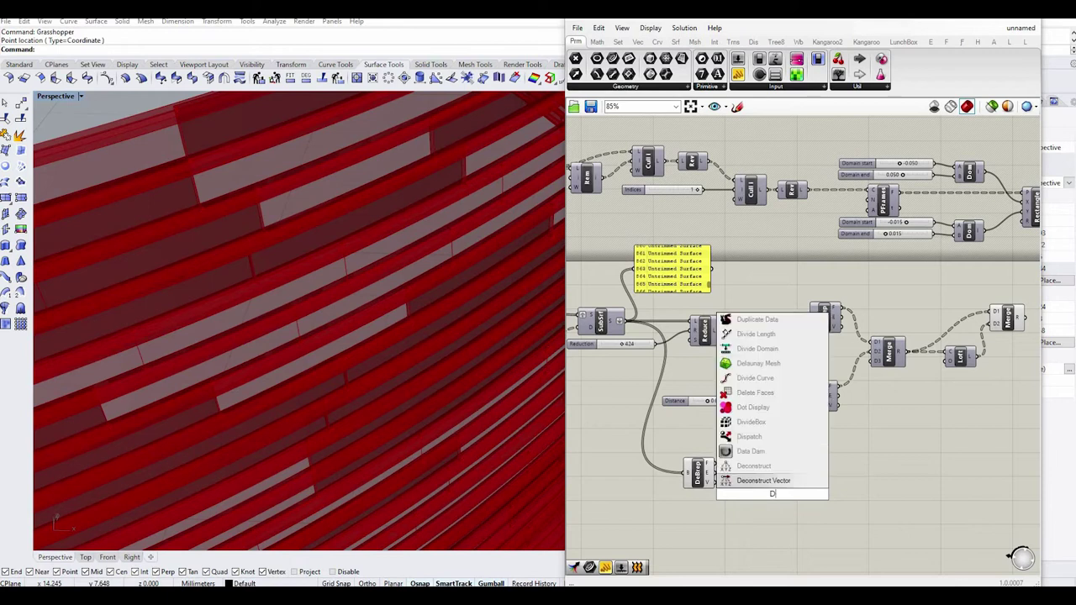
{"action": "left_click", "coordinate": [780, 483]}
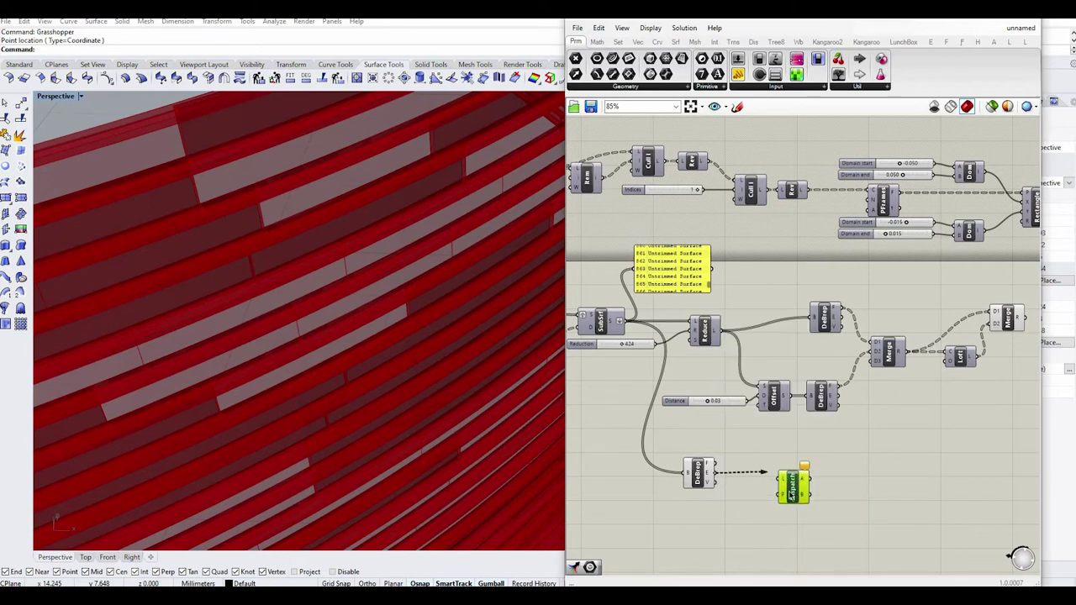
{"action": "left_click_drag", "start_coordinate": [790, 496], "coordinate": [826, 495]}
- Place two Boolean Toggles below the wire between the Deconstruct Brep and the Dispatch
{"action": "double_click", "coordinate": [739, 504]}
{"action": "type", "text": "TOG"}
{"action": "left_click", "coordinate": [741, 499]}
{"action": "double_click", "coordinate": [734, 527]}
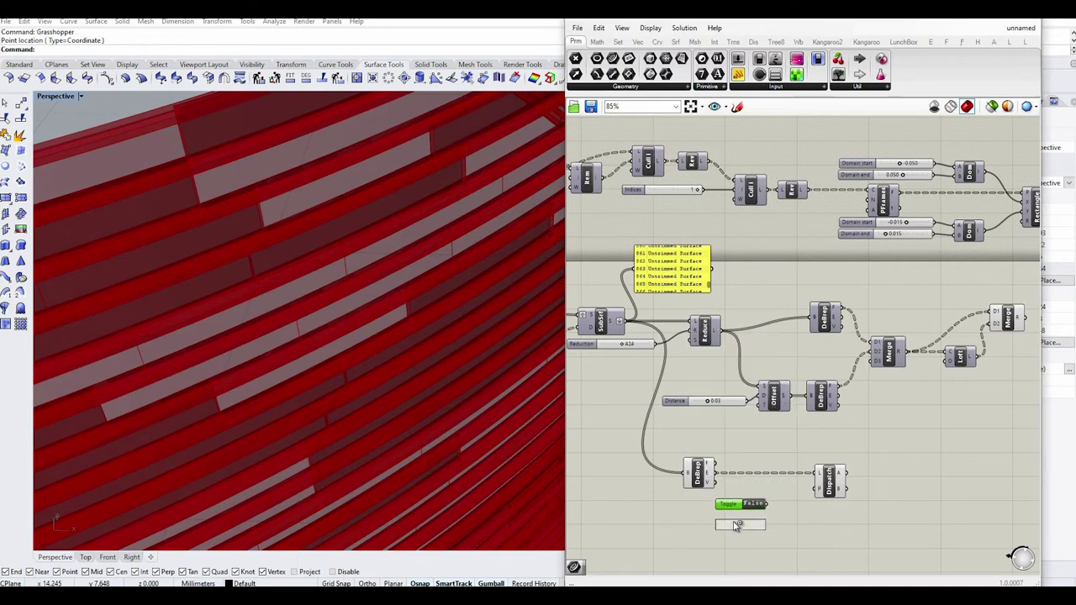
- Add a Merge component after the toggles, connect them to D1 and D2, and move the Dispatch clear of it
{"action": "double_click", "coordinate": [784, 508]}
{"action": "type", "text": "MERG"}
{"action": "left_click", "coordinate": [786, 494]}
{"action": "left_click_drag", "start_coordinate": [832, 482], "coordinate": [866, 478]}
{"action": "left_click", "coordinate": [783, 508]}
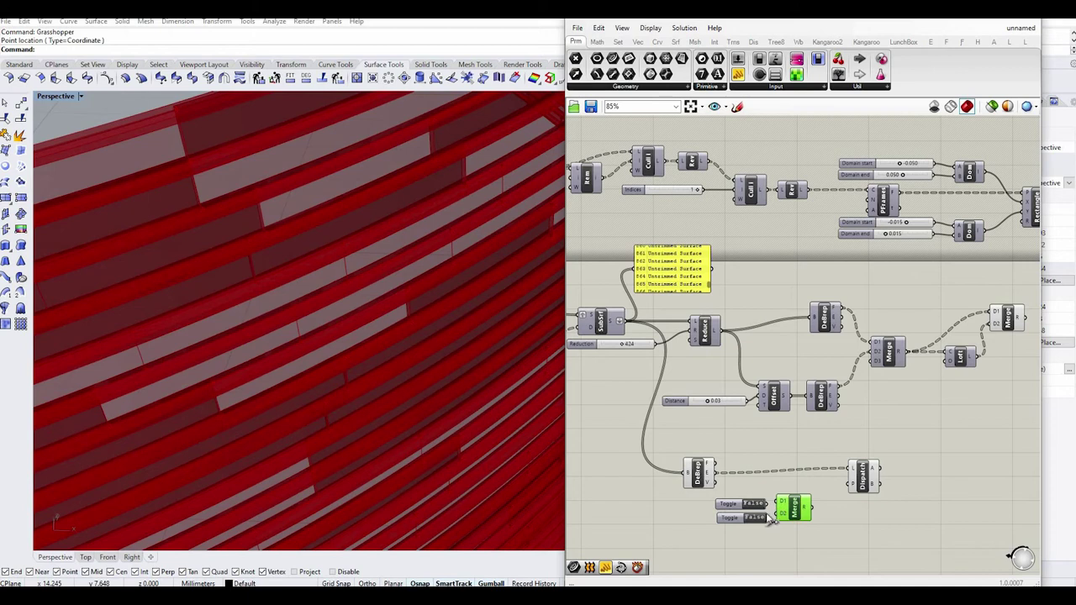
{"action": "scroll", "coordinate": [797, 518], "scroll_direction": "up", "scroll_amount": 5}
{"action": "scroll", "coordinate": [797, 518], "scroll_direction": "down", "scroll_amount": 2}
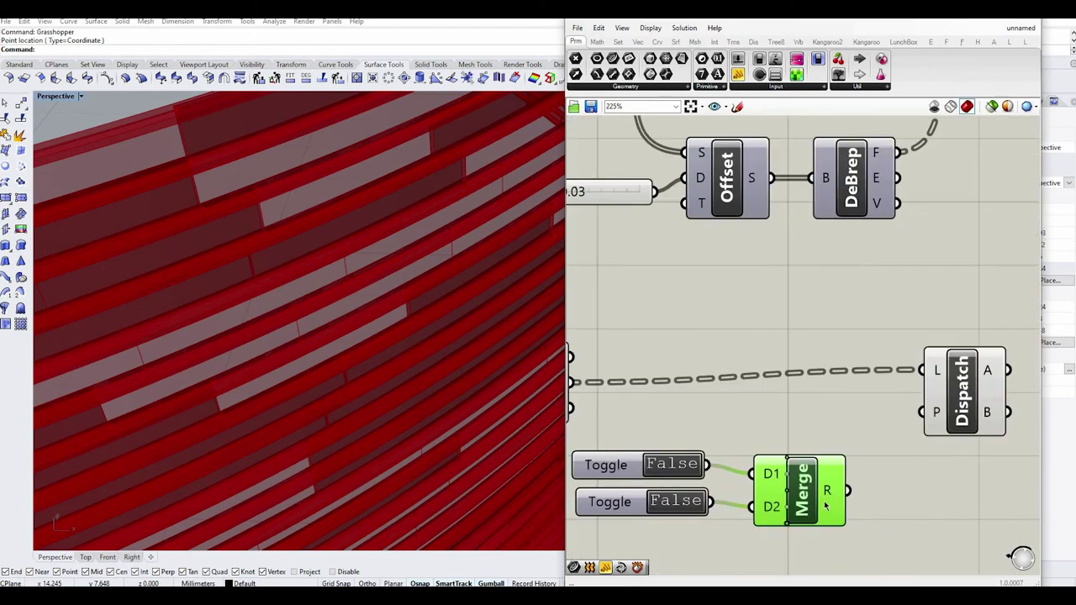
- Line up the toggles with the Merge and connect the merged result to the Dispatch's pattern input
{"action": "scroll", "coordinate": [634, 501], "scroll_direction": "up", "scroll_amount": 2}
{"action": "scroll", "coordinate": [604, 449], "scroll_direction": "up", "scroll_amount": 2}
{"action": "left_click_drag", "start_coordinate": [607, 452], "coordinate": [609, 459]}
{"action": "left_click", "coordinate": [730, 483]}
{"action": "scroll", "coordinate": [732, 484], "scroll_direction": "down", "scroll_amount": 8}
{"action": "scroll", "coordinate": [908, 488], "scroll_direction": "up", "scroll_amount": 1}
{"action": "left_click_drag", "start_coordinate": [841, 482], "coordinate": [906, 422]}
{"action": "left_click", "coordinate": [916, 422]}
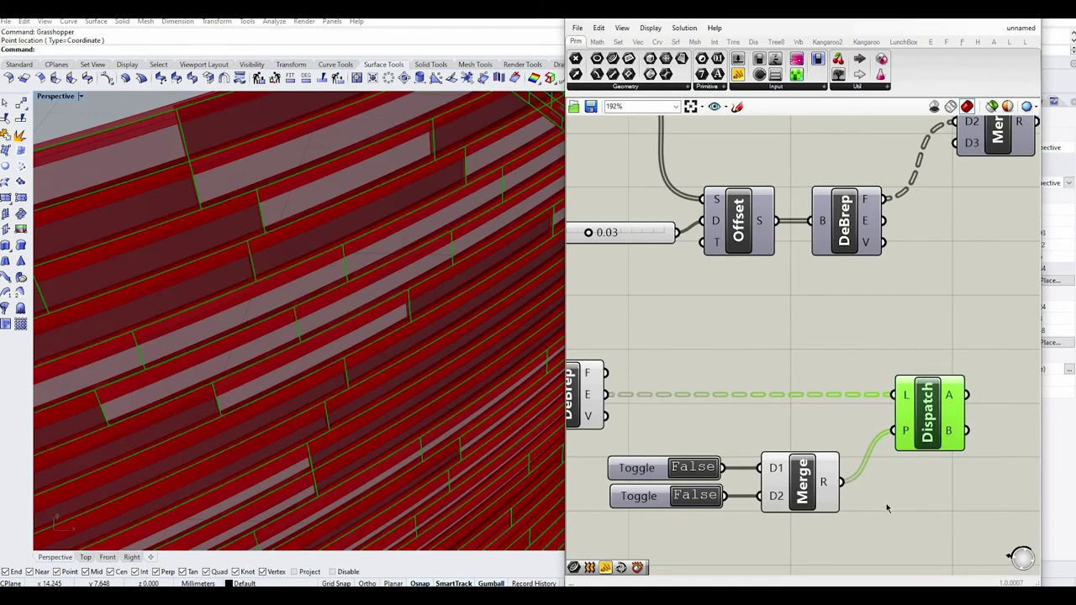
- Add a panel reading the edges of the new Deconstruct Brep and set the second toggle to True
{"action": "left_click", "coordinate": [886, 507]}
{"action": "scroll", "coordinate": [761, 524], "scroll_direction": "down", "scroll_amount": 2}
{"action": "double_click", "coordinate": [761, 524]}
{"action": "type", "text": "//"}
{"action": "key", "text": "Return"}
{"action": "left_click_drag", "start_coordinate": [771, 528], "coordinate": [784, 365]}
{"action": "left_click", "coordinate": [872, 476]}
{"action": "left_click", "coordinate": [891, 412]}
- Add a Curve parameter after the Dispatch and connect output B to it
{"action": "scroll", "coordinate": [936, 468], "scroll_direction": "down", "scroll_amount": 3}
{"action": "left_click", "coordinate": [936, 468]}
{"action": "double_click", "coordinate": [936, 468]}
{"action": "type", "text": "cu"}
{"action": "left_click", "coordinate": [937, 455]}
{"action": "left_click_drag", "start_coordinate": [936, 465], "coordinate": [966, 448]}
{"action": "scroll", "coordinate": [918, 443], "scroll_direction": "up", "scroll_amount": 2}
{"action": "scroll", "coordinate": [896, 467], "scroll_direction": "down", "scroll_amount": 3}
- Hide the previews of the new Deconstruct Brep and Dispatch, and check the dispatched edge curves on the wall
{"action": "left_click_drag", "start_coordinate": [887, 496], "coordinate": [741, 417]}
{"action": "middle_click", "coordinate": [883, 420]}
{"action": "left_click", "coordinate": [939, 448]}
{"action": "left_click", "coordinate": [939, 450]}
{"action": "scroll", "coordinate": [303, 379], "scroll_direction": "down", "scroll_amount": 8}
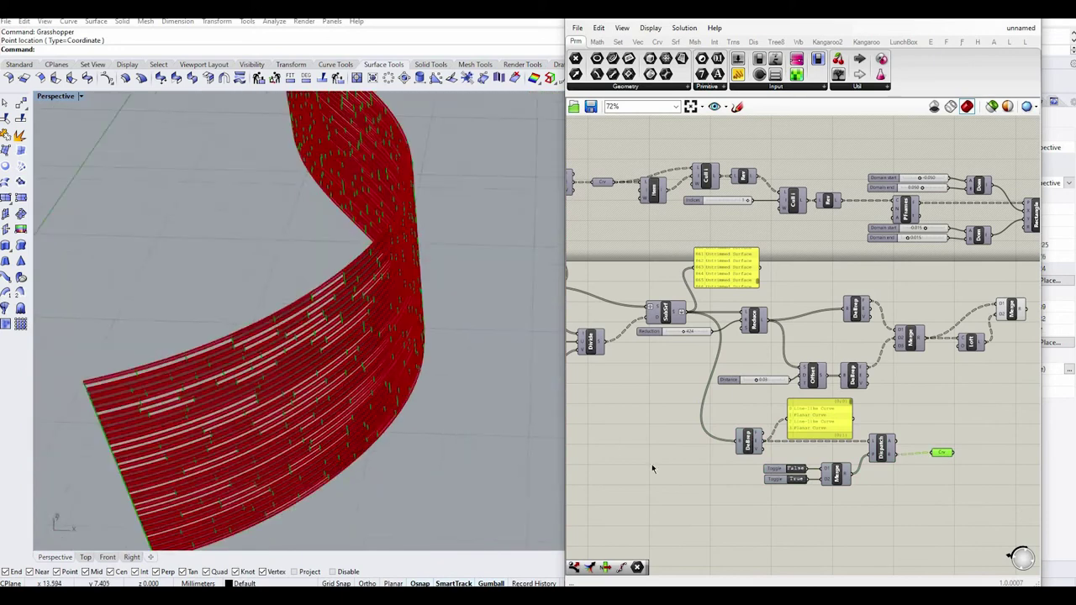
- Copy the strip section's domain sliders, Domain components and Rectangle to the edge branch, and connect the dispatched curves to the Rectangle's P input
{"action": "scroll", "coordinate": [544, 477], "scroll_direction": "up", "scroll_amount": 2}
{"action": "right_click_drag", "start_coordinate": [987, 257], "coordinate": [854, 319]}
{"action": "scroll", "coordinate": [855, 318], "scroll_direction": "down", "scroll_amount": 1}
{"action": "left_click_drag", "start_coordinate": [897, 320], "coordinate": [820, 239]}
{"action": "left_click_drag", "start_coordinate": [899, 286], "coordinate": [902, 541]}
{"action": "scroll", "coordinate": [902, 540], "scroll_direction": "up", "scroll_amount": 2}
{"action": "left_click", "coordinate": [901, 502]}
{"action": "scroll", "coordinate": [898, 514], "scroll_direction": "up", "scroll_amount": 2}
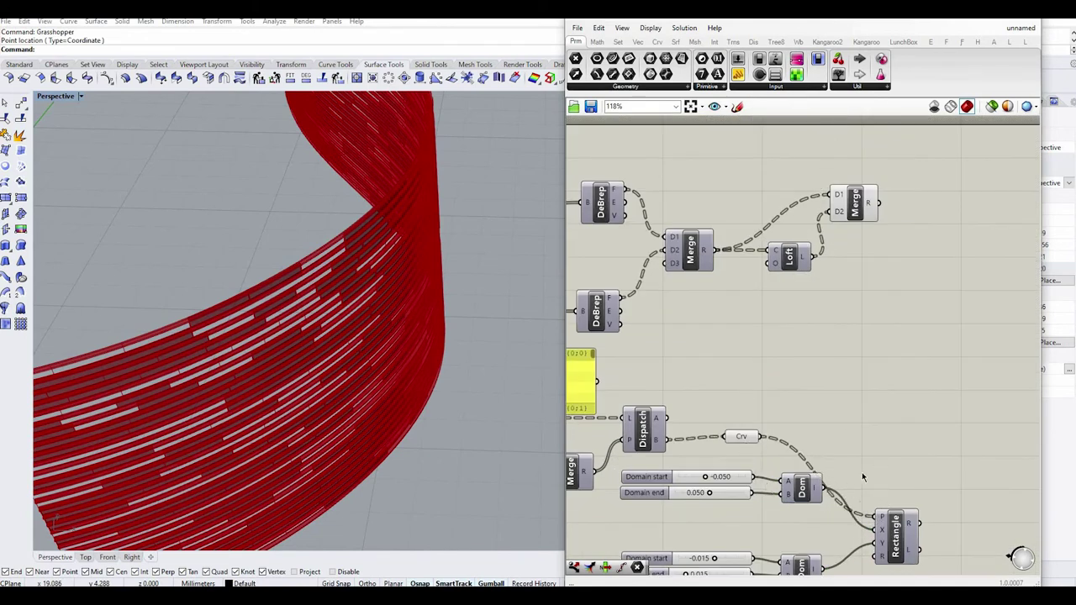
- Copy the PFrames component between the Curve parameter and the copied Rectangle, wiring the curves into C and the frames into P
{"action": "scroll", "coordinate": [828, 454], "scroll_direction": "down", "scroll_amount": 3}
{"action": "scroll", "coordinate": [859, 487], "scroll_direction": "up", "scroll_amount": 3}
{"action": "scroll", "coordinate": [212, 334], "scroll_direction": "up", "scroll_amount": 7}
{"action": "scroll", "coordinate": [839, 440], "scroll_direction": "down", "scroll_amount": 4}
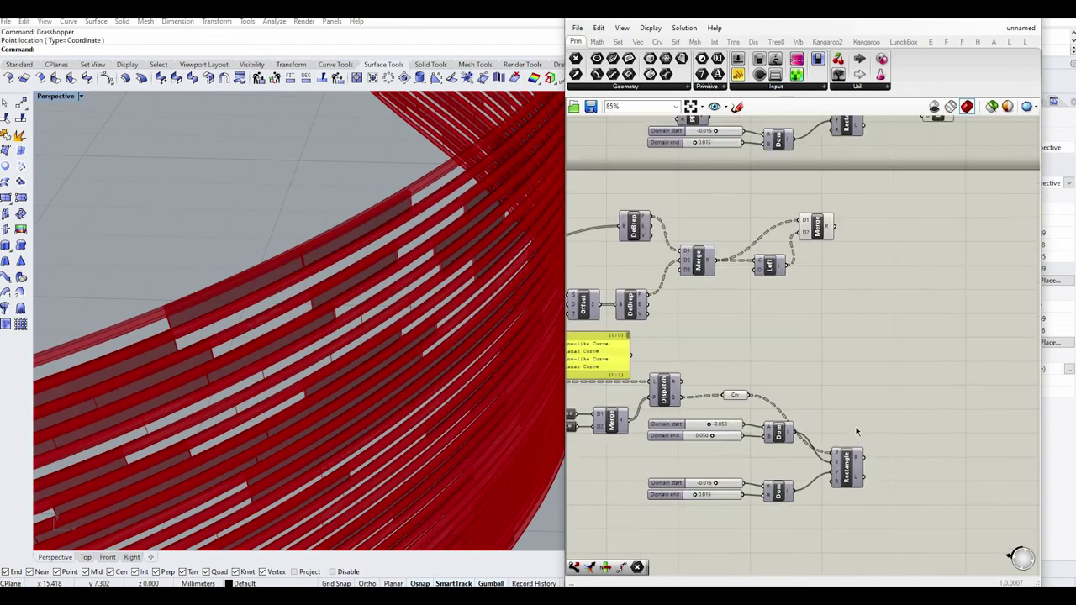
{"action": "left_click_drag", "start_coordinate": [684, 404], "coordinate": [720, 422]}
{"action": "left_click_drag", "start_coordinate": [855, 467], "coordinate": [976, 417]}
{"action": "left_click", "coordinate": [951, 463]}
{"action": "left_click_drag", "start_coordinate": [718, 166], "coordinate": [790, 385]}
{"action": "scroll", "coordinate": [767, 403], "scroll_direction": "up", "scroll_amount": 3}
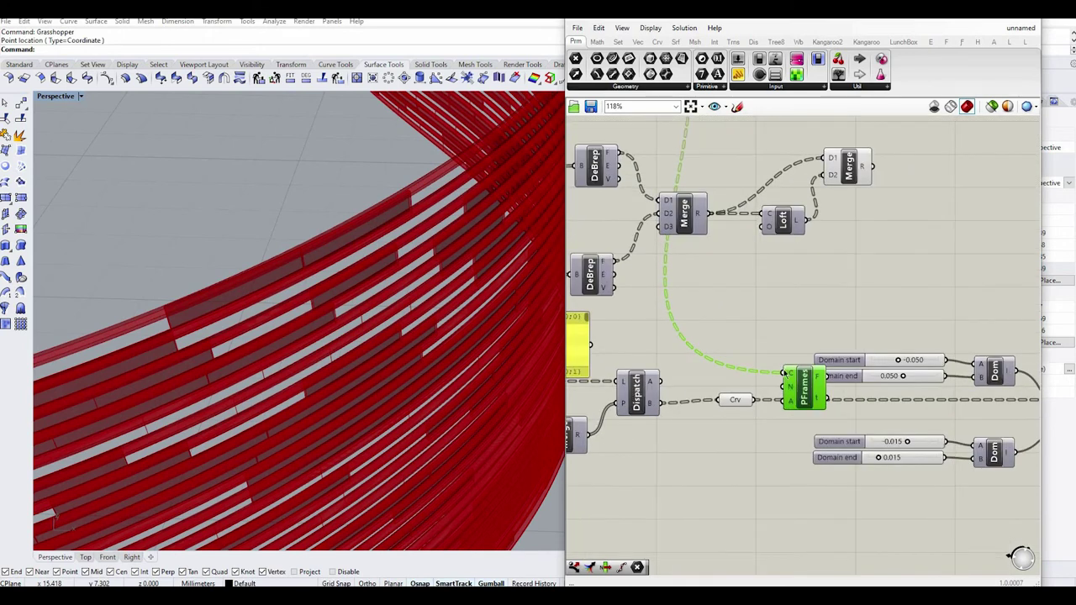
{"action": "left_click_drag", "start_coordinate": [806, 415], "coordinate": [809, 427]}
- Show the copied PFrames component's preview, inspect the frames on the wall, and hide the preview again
{"action": "middle_click", "coordinate": [821, 404]}
{"action": "left_click", "coordinate": [841, 383]}
{"action": "scroll", "coordinate": [783, 400], "scroll_direction": "down", "scroll_amount": 4}
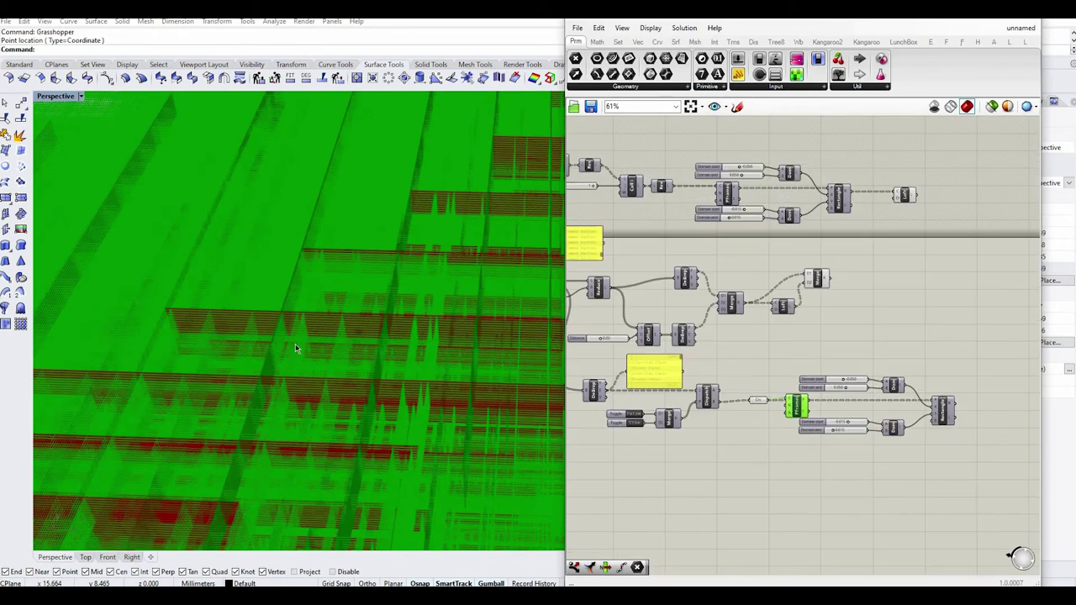
{"action": "scroll", "coordinate": [295, 347], "scroll_direction": "down", "scroll_amount": 8}
{"action": "scroll", "coordinate": [379, 343], "scroll_direction": "up", "scroll_amount": 4}
{"action": "scroll", "coordinate": [803, 416], "scroll_direction": "up", "scroll_amount": 3}
{"action": "scroll", "coordinate": [795, 402], "scroll_direction": "down", "scroll_amount": 2}
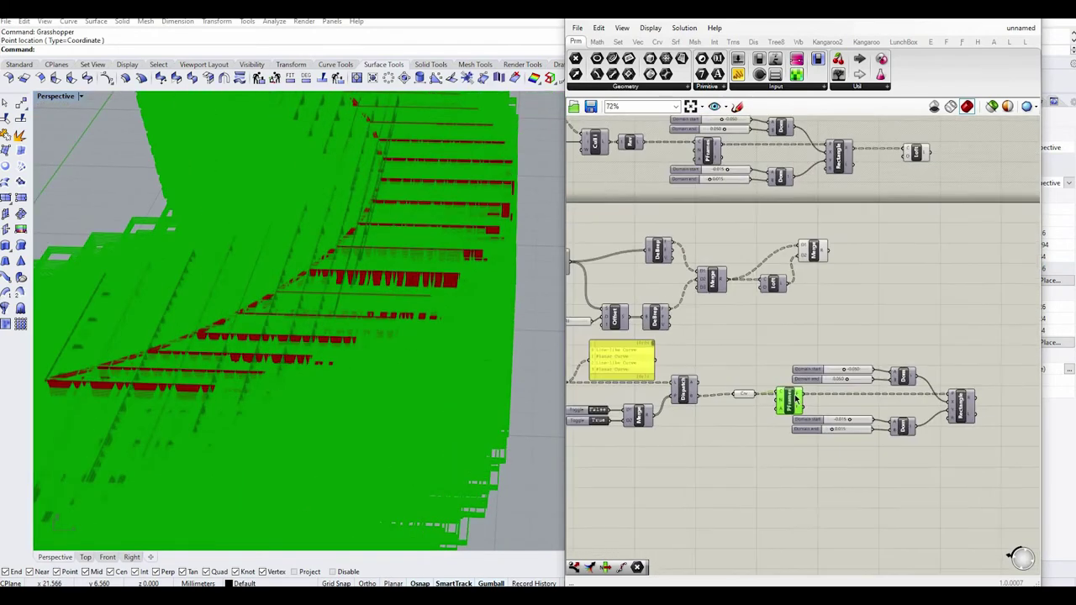
{"action": "scroll", "coordinate": [798, 400], "scroll_direction": "up", "scroll_amount": 2}
{"action": "middle_click", "coordinate": [776, 394]}
{"action": "scroll", "coordinate": [251, 315], "scroll_direction": "up", "scroll_amount": 8}
{"action": "scroll", "coordinate": [274, 298], "scroll_direction": "down", "scroll_amount": 5}
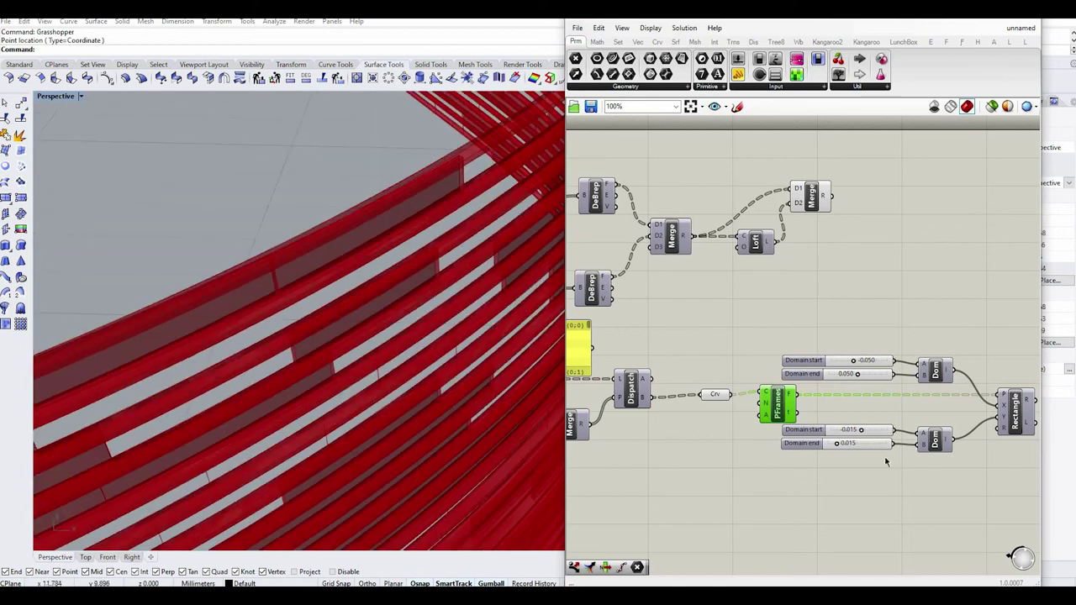
- Turn on the preview of the copied Rectangle component
{"action": "scroll", "coordinate": [1015, 413], "scroll_direction": "up", "scroll_amount": 2}
{"action": "left_click", "coordinate": [1009, 429]}
{"action": "scroll", "coordinate": [847, 454], "scroll_direction": "down", "scroll_amount": 2}
{"action": "middle_click", "coordinate": [973, 424]}
{"action": "left_click", "coordinate": [954, 429]}
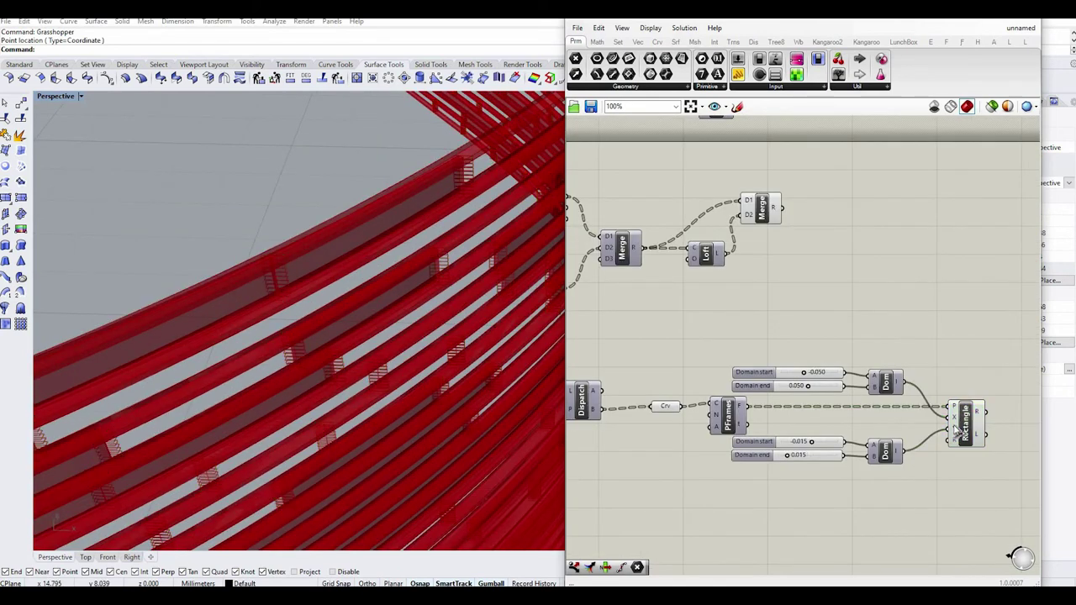
- Examine the rectangles along the short brick edges from above, across the whole wall and up close
{"action": "left_click", "coordinate": [975, 424]}
{"action": "scroll", "coordinate": [975, 425], "scroll_direction": "up", "scroll_amount": 2}
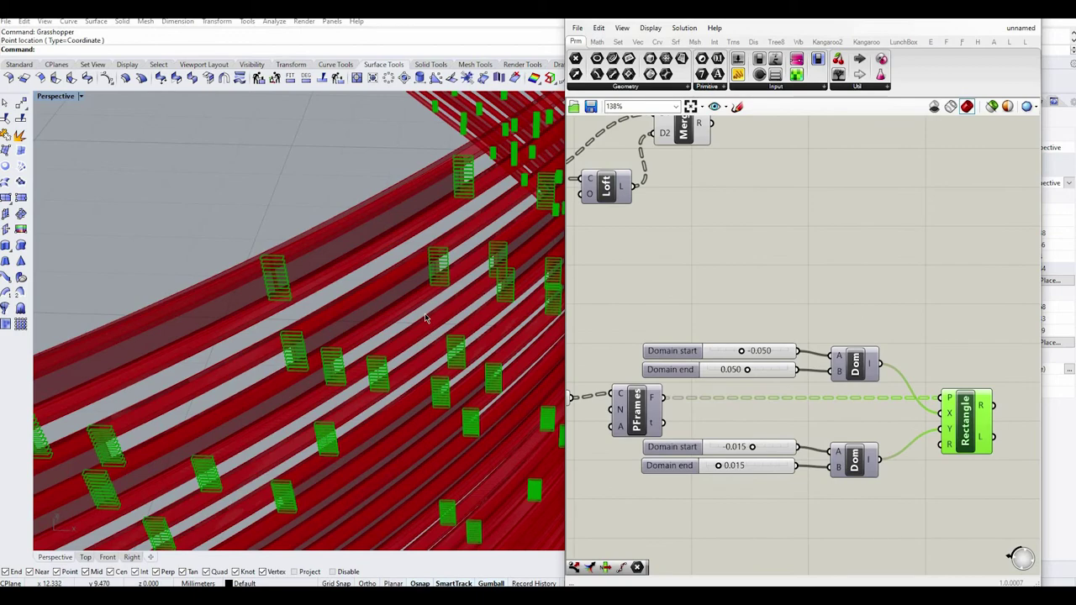
{"action": "scroll", "coordinate": [389, 359], "scroll_direction": "down", "scroll_amount": 3}
{"action": "right_click_drag", "start_coordinate": [389, 359], "coordinate": [373, 426]}
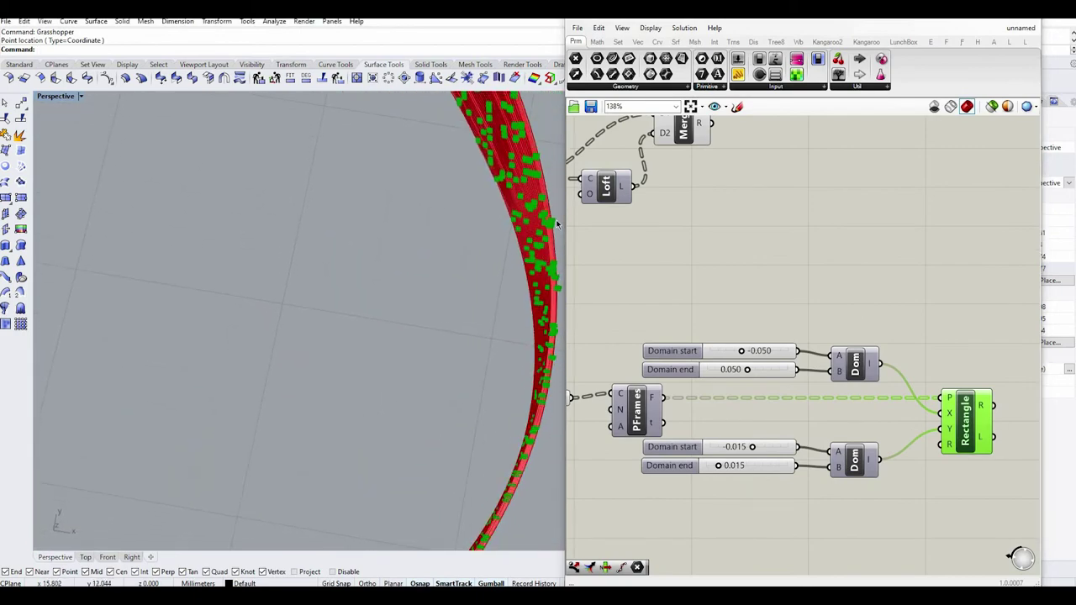
{"action": "scroll", "coordinate": [556, 223], "scroll_direction": "up", "scroll_amount": 6}
{"action": "right_click_drag", "start_coordinate": [473, 216], "coordinate": [521, 232]}
{"action": "scroll", "coordinate": [370, 338], "scroll_direction": "down", "scroll_amount": 5}
{"action": "right_click_drag", "start_coordinate": [356, 292], "coordinate": [457, 370]}
{"action": "scroll", "coordinate": [453, 404], "scroll_direction": "down", "scroll_amount": 4}
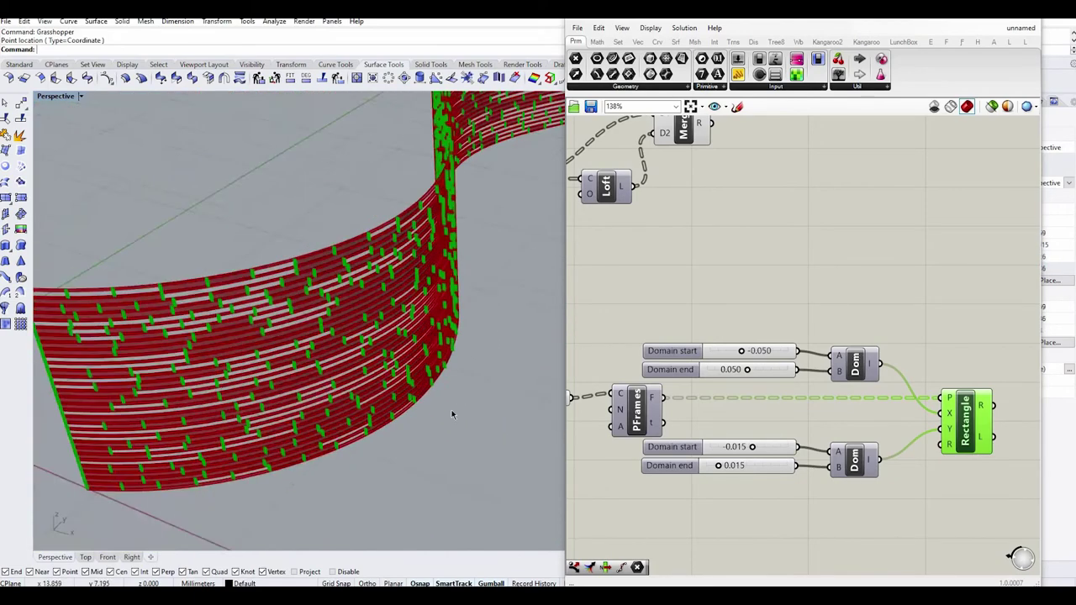
{"action": "scroll", "coordinate": [451, 414], "scroll_direction": "up", "scroll_amount": 5}
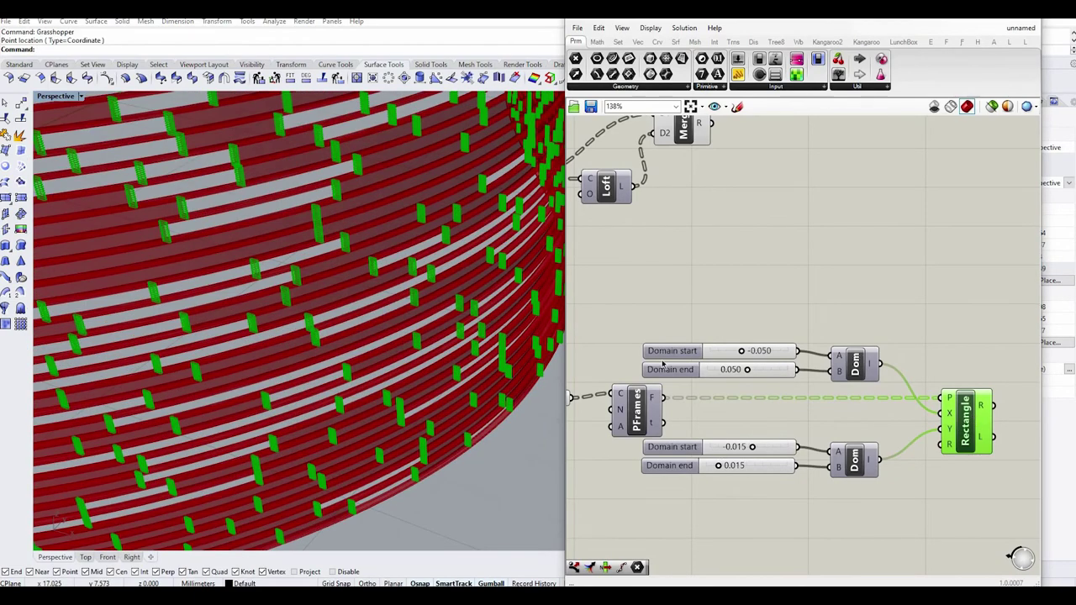
{"action": "scroll", "coordinate": [364, 266], "scroll_direction": "up", "scroll_amount": 10}
{"action": "left_click", "coordinate": [998, 497]}
{"action": "scroll", "coordinate": [1000, 447], "scroll_direction": "down", "scroll_amount": 1}
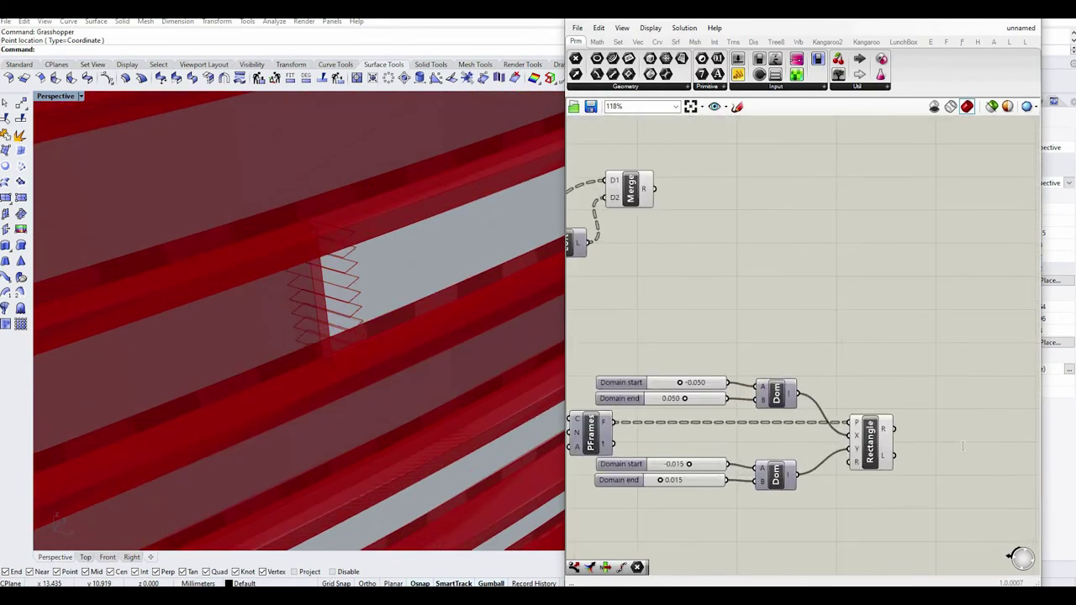
{"action": "double_click", "coordinate": [965, 446]}
{"action": "type", "text": "loft opt"}
{"action": "key", "text": "Return"}
{"action": "left_click", "coordinate": [965, 454]}
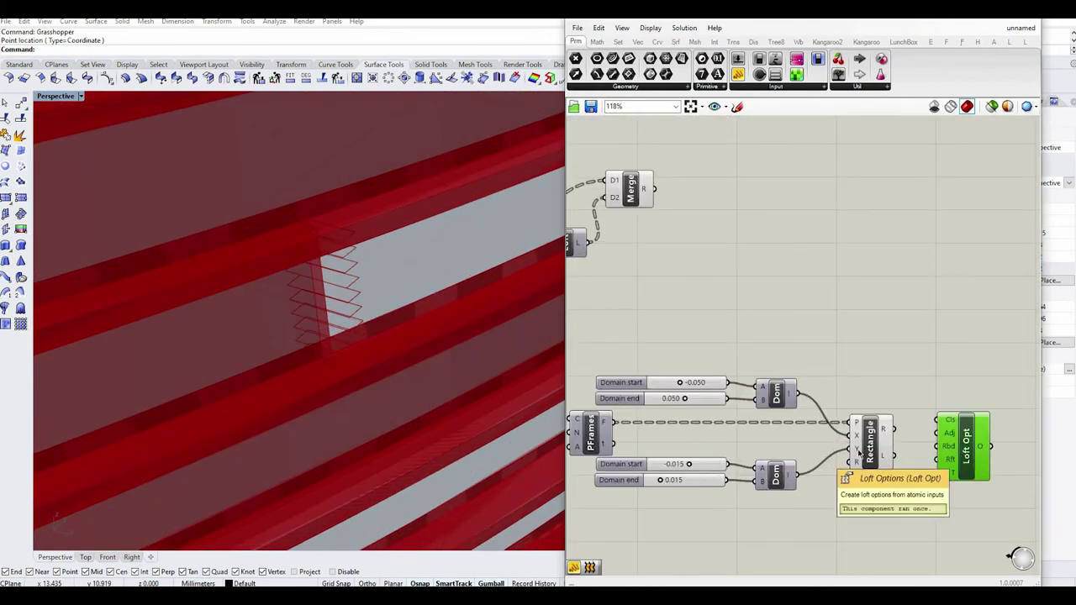
{"action": "key", "text": "Delete"}
- Add a number slider of 3 and connect it to the N input of the copied PFrames component
{"action": "scroll", "coordinate": [1009, 479], "scroll_direction": "down", "scroll_amount": 1}
{"action": "left_click_drag", "start_coordinate": [663, 451], "coordinate": [665, 454]}
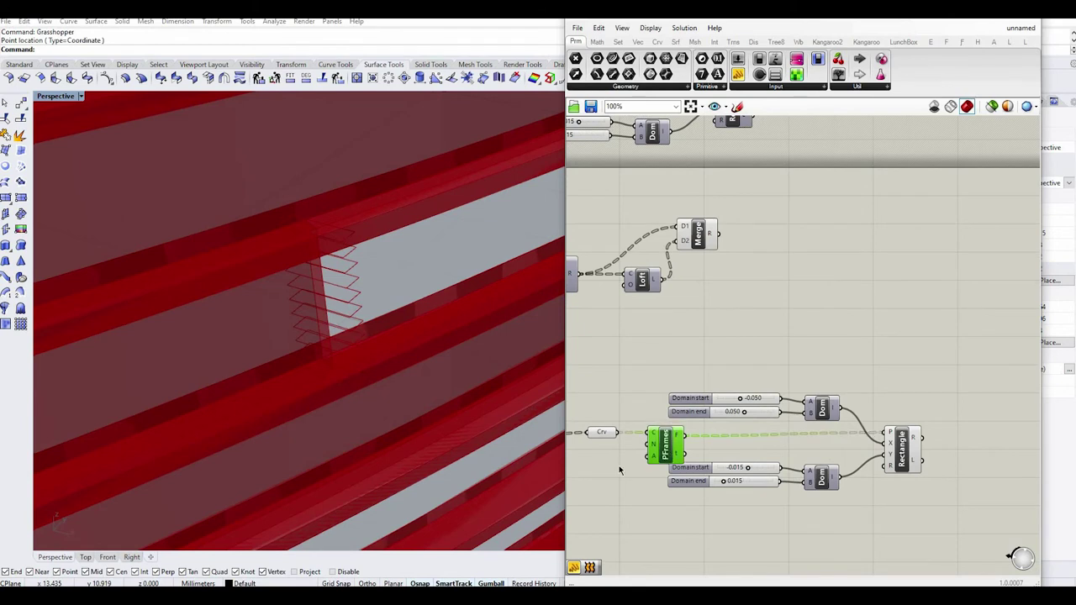
{"action": "double_click", "coordinate": [619, 471]}
{"action": "type", "text": "3"}
{"action": "key", "text": "Return"}
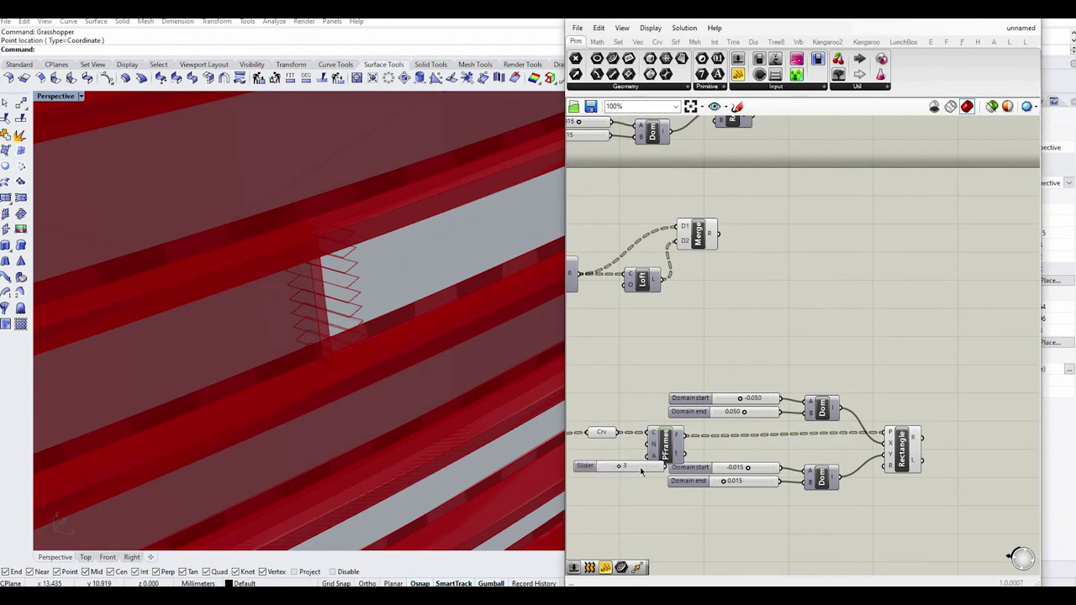
- Add a Loft component after the copied Rectangle and connect the rectangles to its curves input
{"action": "double_click", "coordinate": [974, 452]}
{"action": "type", "text": "loft"}
{"action": "key", "text": "Return"}
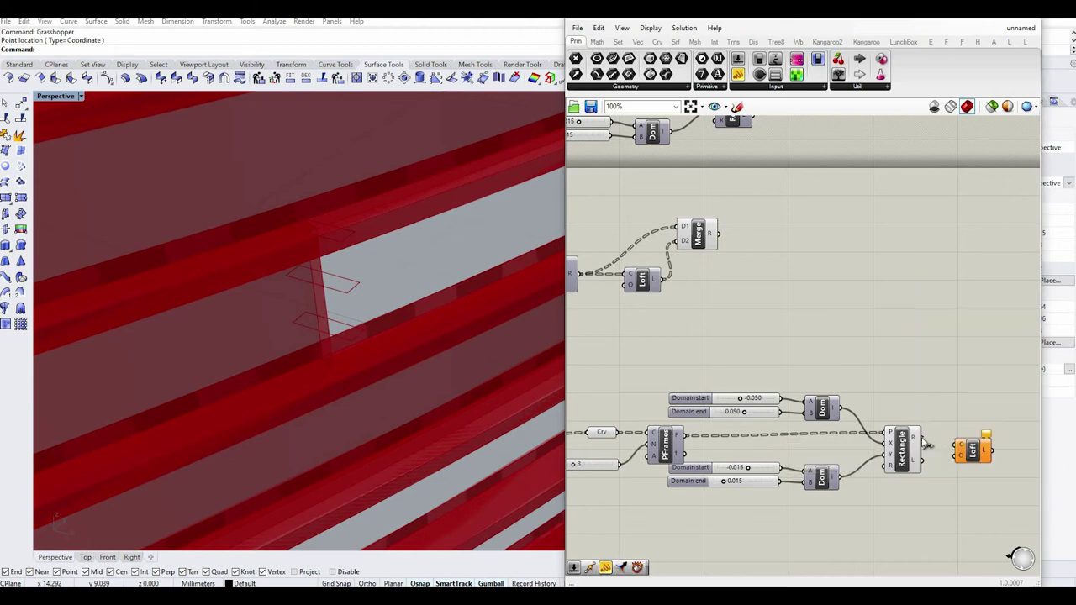
{"action": "scroll", "coordinate": [975, 450], "scroll_direction": "up", "scroll_amount": 1}
{"action": "left_click_drag", "start_coordinate": [974, 451], "coordinate": [988, 427]}
- Examine the lofted vertical strips between the bricks up close and from above the wall
{"action": "right_click_drag", "start_coordinate": [357, 277], "coordinate": [375, 329]}
{"action": "scroll", "coordinate": [370, 317], "scroll_direction": "up", "scroll_amount": 2}
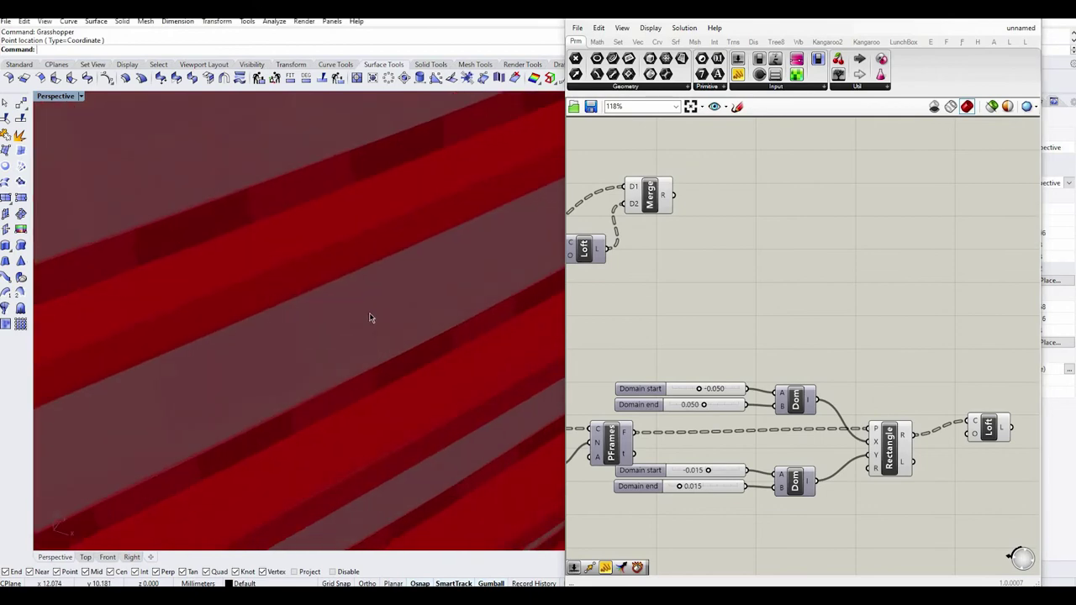
{"action": "scroll", "coordinate": [370, 317], "scroll_direction": "down", "scroll_amount": 5}
{"action": "scroll", "coordinate": [474, 403], "scroll_direction": "up", "scroll_amount": 4}
{"action": "right_click_drag", "start_coordinate": [459, 412], "coordinate": [385, 393]}
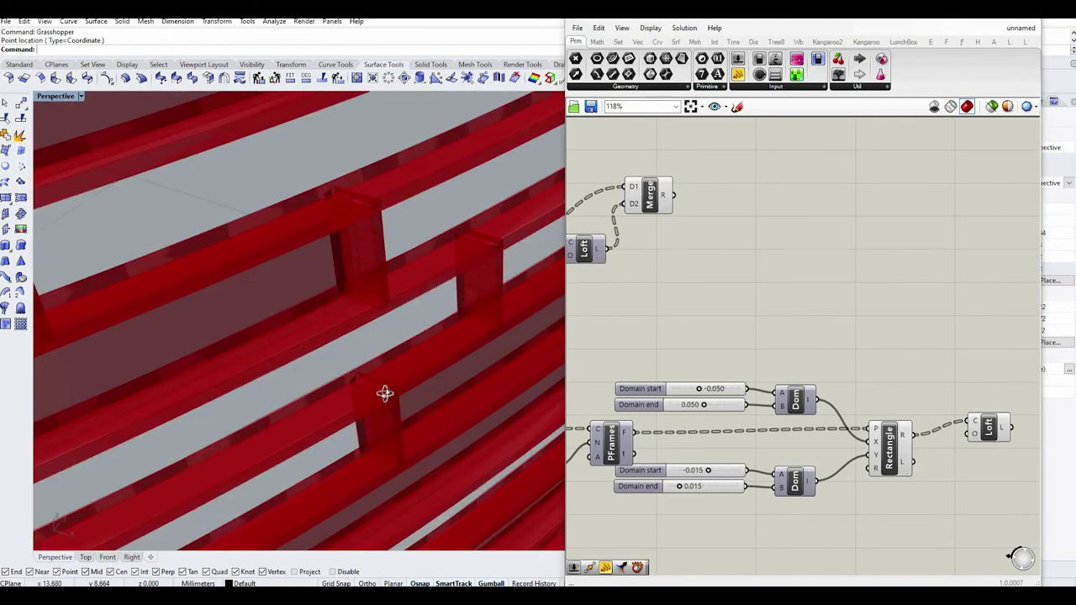
{"action": "scroll", "coordinate": [396, 387], "scroll_direction": "down", "scroll_amount": 4}
{"action": "right_click_drag", "start_coordinate": [341, 355], "coordinate": [321, 385]}
{"action": "right_click_drag", "start_coordinate": [425, 395], "coordinate": [484, 403]}
- Set the X domain of the vertical strips' rectangles to start at -0.020 and end at 0.020
{"action": "scroll", "coordinate": [739, 363], "scroll_direction": "up", "scroll_amount": 4}
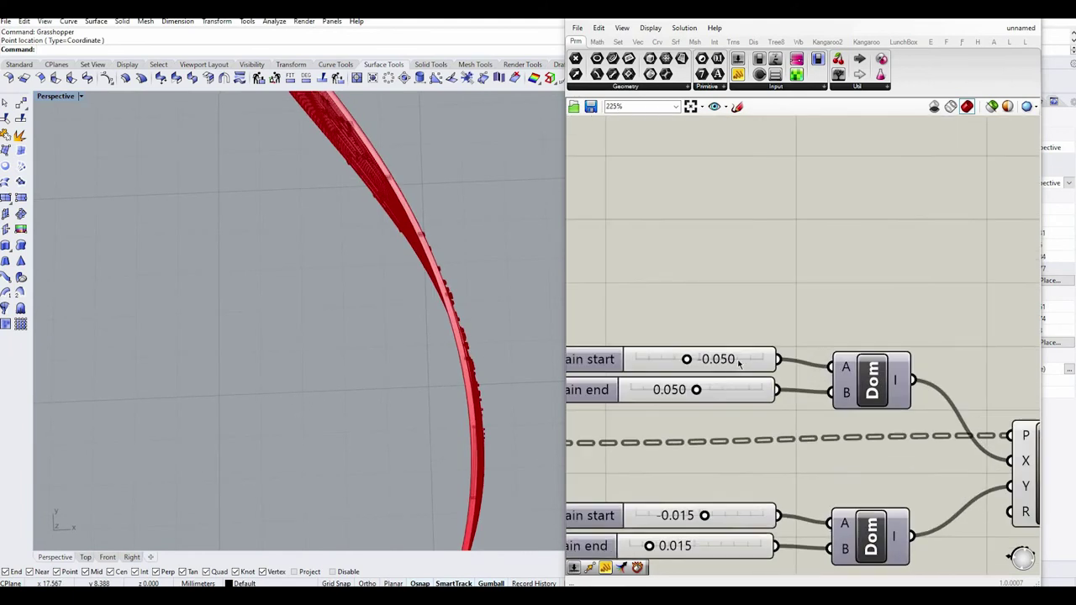
{"action": "scroll", "coordinate": [739, 362], "scroll_direction": "up", "scroll_amount": 1}
{"action": "double_click", "coordinate": [735, 361]}
{"action": "left_click", "coordinate": [732, 360]}
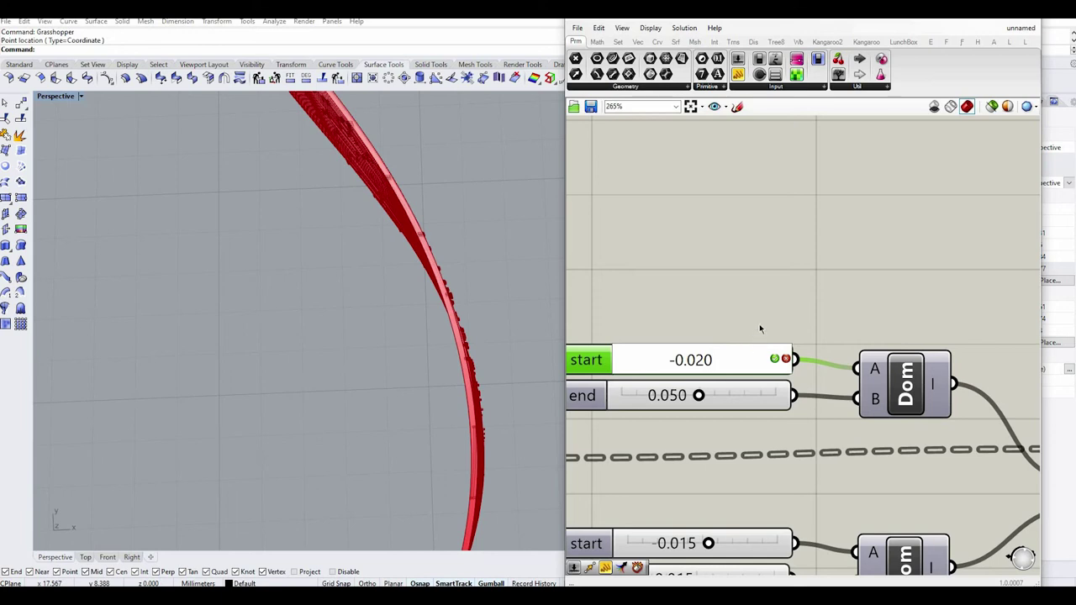
{"action": "left_click", "coordinate": [723, 395]}
{"action": "double_click", "coordinate": [723, 395]}
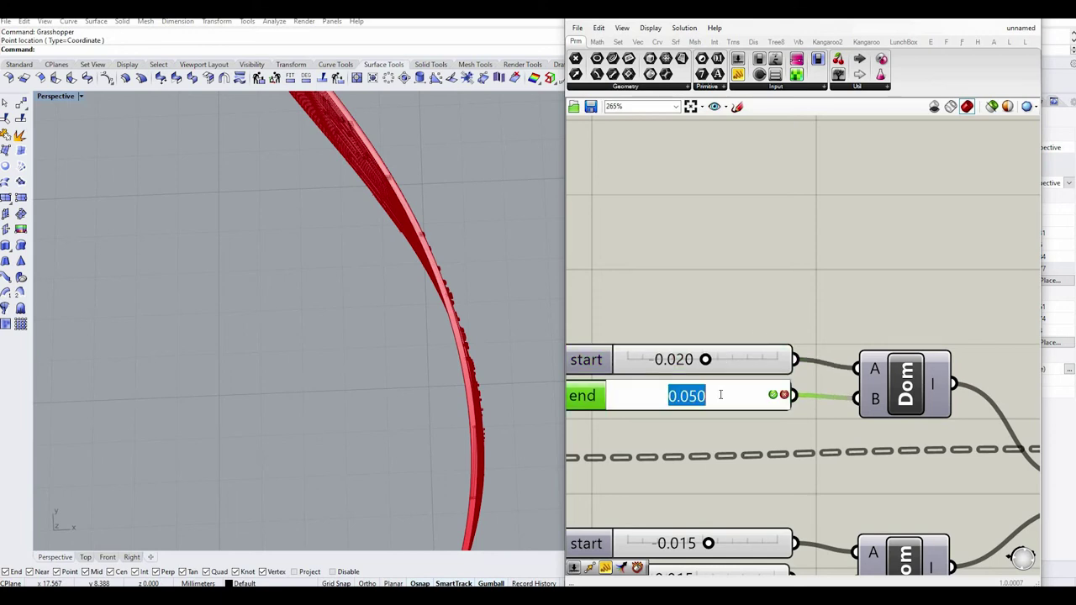
{"action": "key", "text": "BackSpace"}
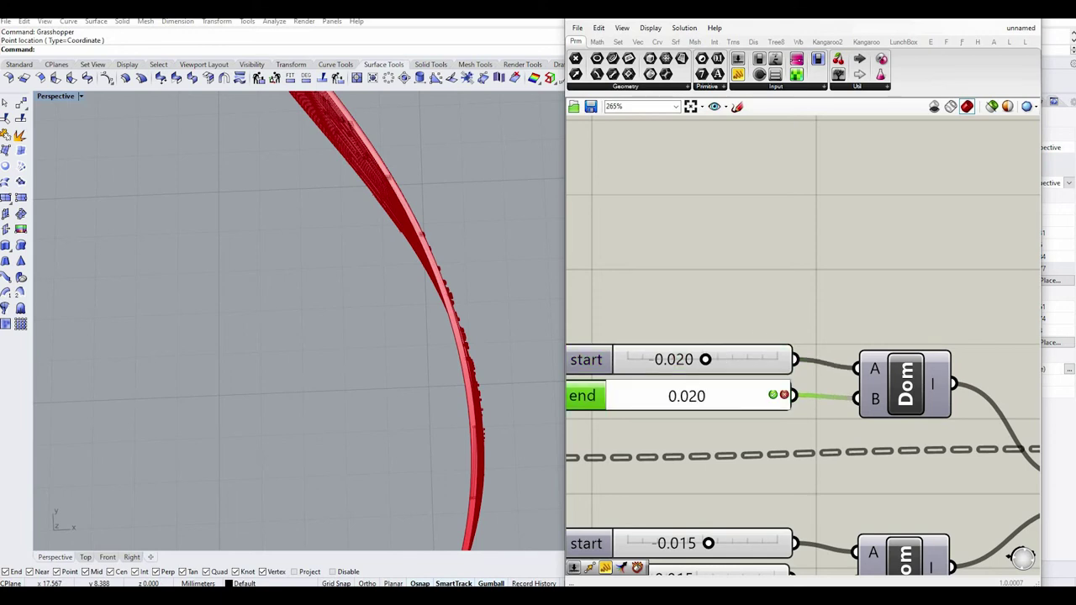
{"action": "key", "text": "Return"}
- Try a wider section for the vertical strips by lowering their X domain start to about -0.059
{"action": "right_click_drag", "start_coordinate": [445, 394], "coordinate": [467, 202]}
{"action": "scroll", "coordinate": [474, 354], "scroll_direction": "up", "scroll_amount": 10}
{"action": "scroll", "coordinate": [708, 360], "scroll_direction": "up", "scroll_amount": 1}
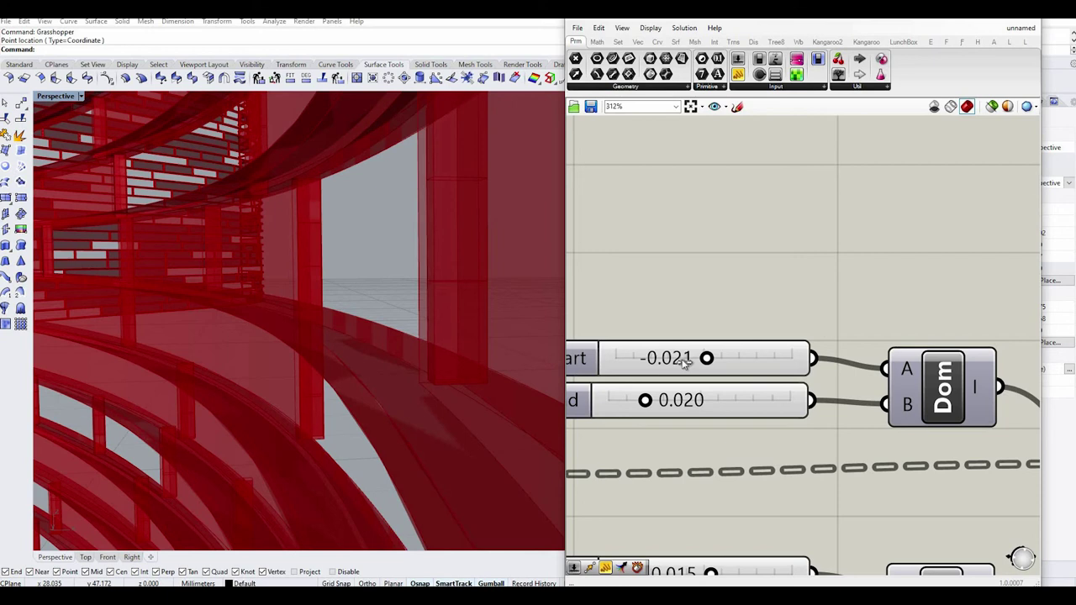
{"action": "left_click_drag", "start_coordinate": [705, 359], "coordinate": [668, 359]}
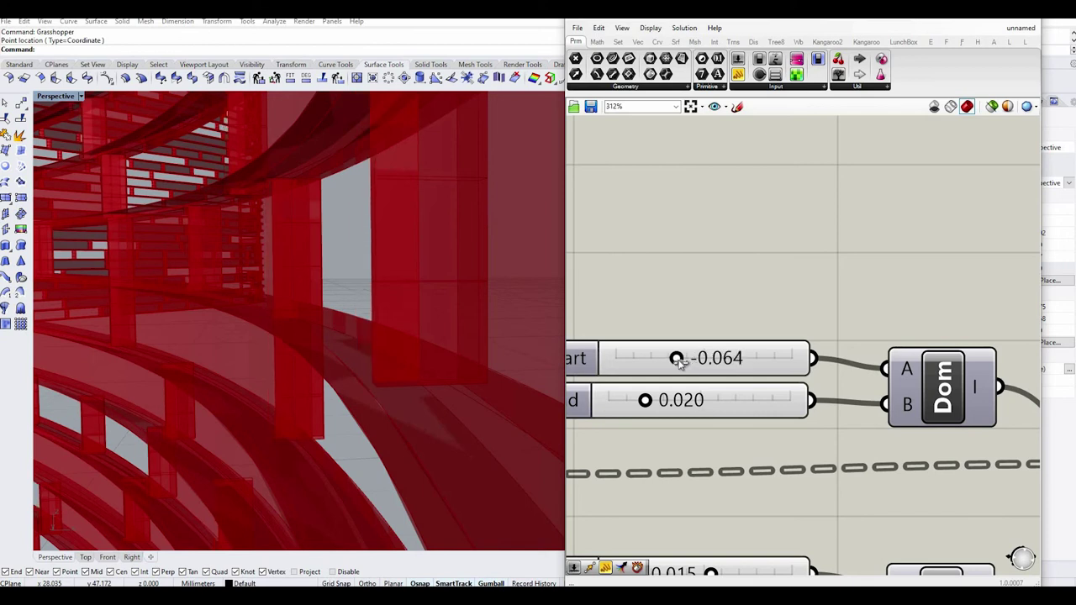
{"action": "left_click_drag", "start_coordinate": [678, 360], "coordinate": [681, 360]}
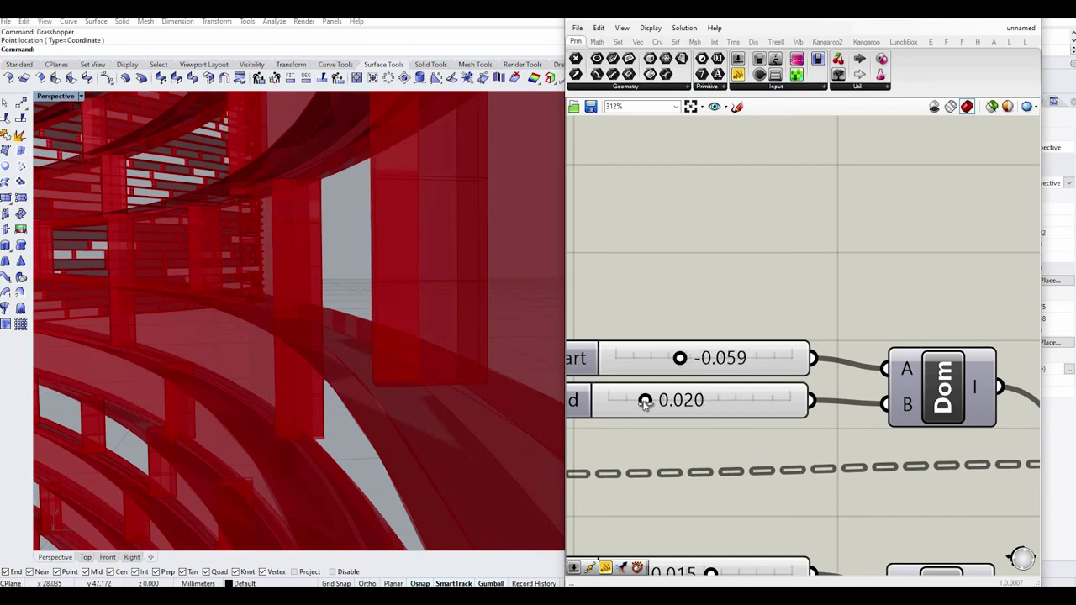
- Set the vertical strips' X domain start to -0.070 and its end to 0.010
{"action": "double_click", "coordinate": [711, 361]}
{"action": "type", "text": "0-0.070"}
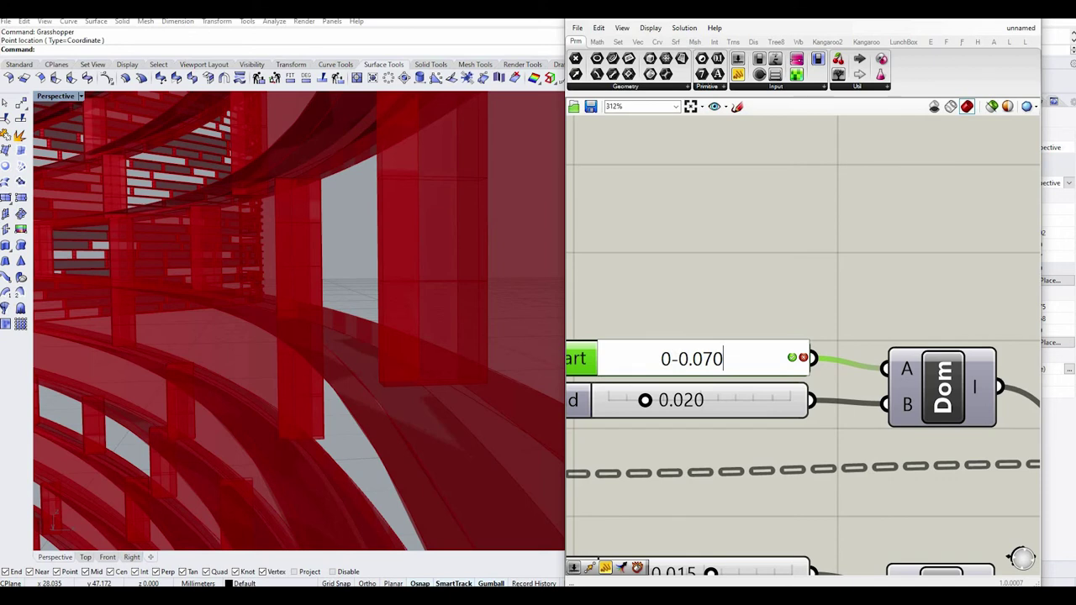
{"action": "key", "text": "Return"}
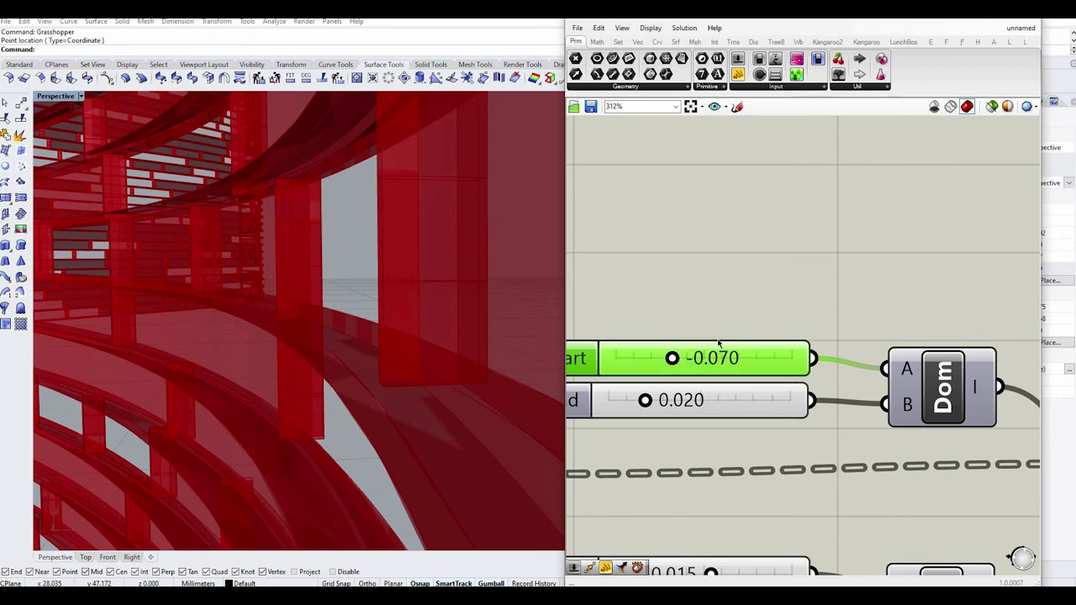
{"action": "double_click", "coordinate": [709, 401]}
{"action": "left_click", "coordinate": [714, 401]}
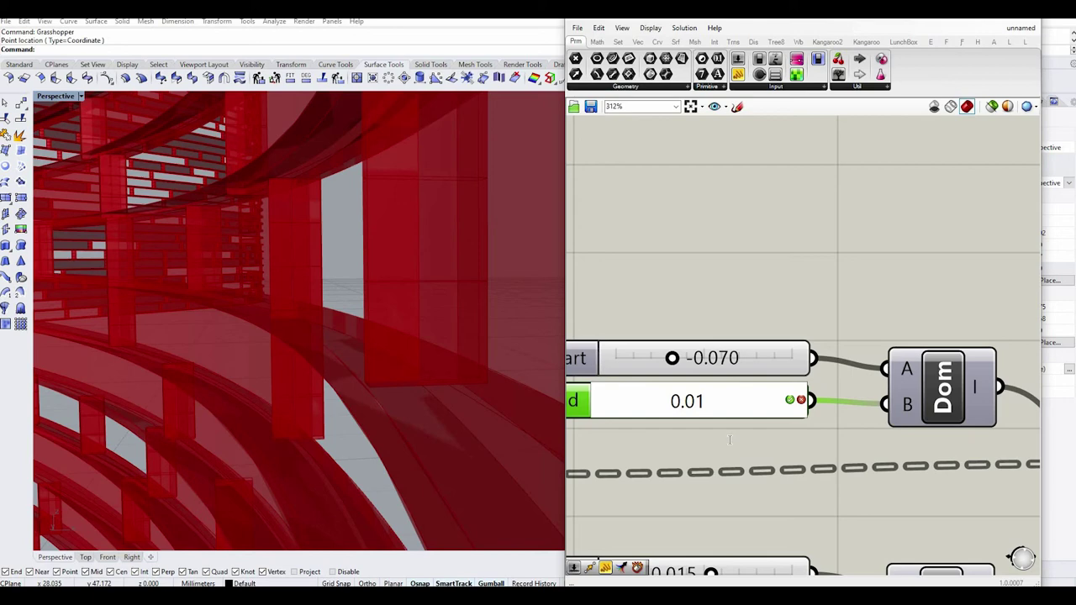
{"action": "key", "text": "Return"}
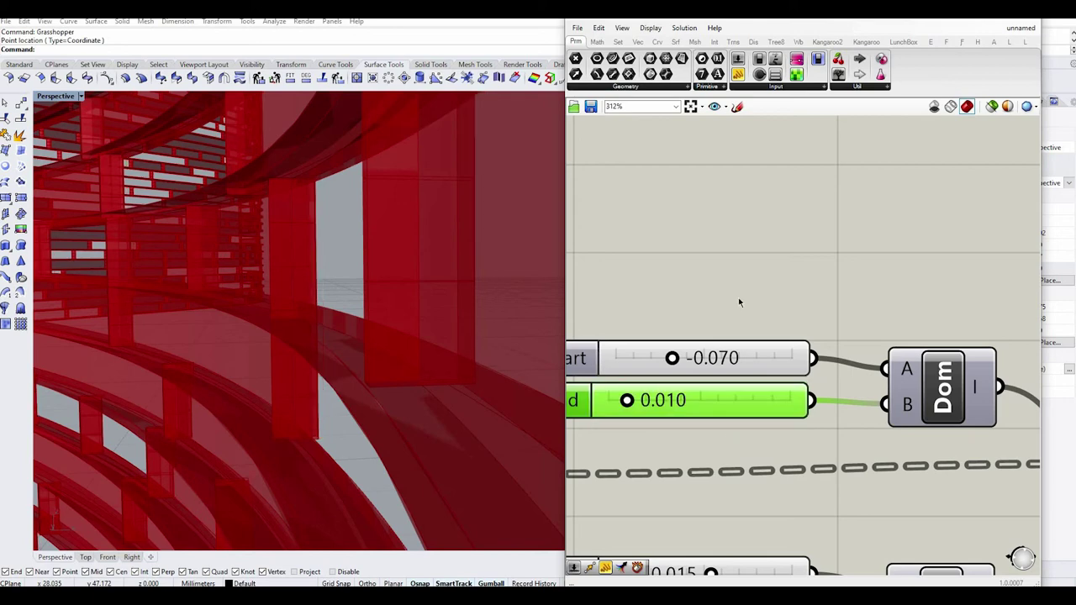
{"action": "left_click", "coordinate": [739, 302]}
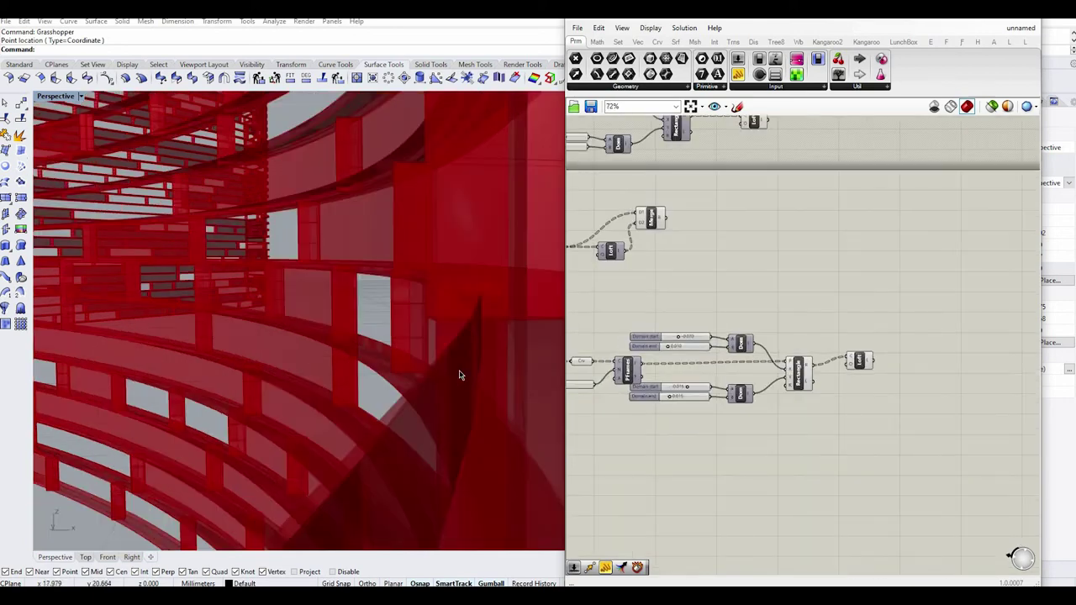
{"action": "right_click_drag", "start_coordinate": [462, 372], "coordinate": [436, 330]}
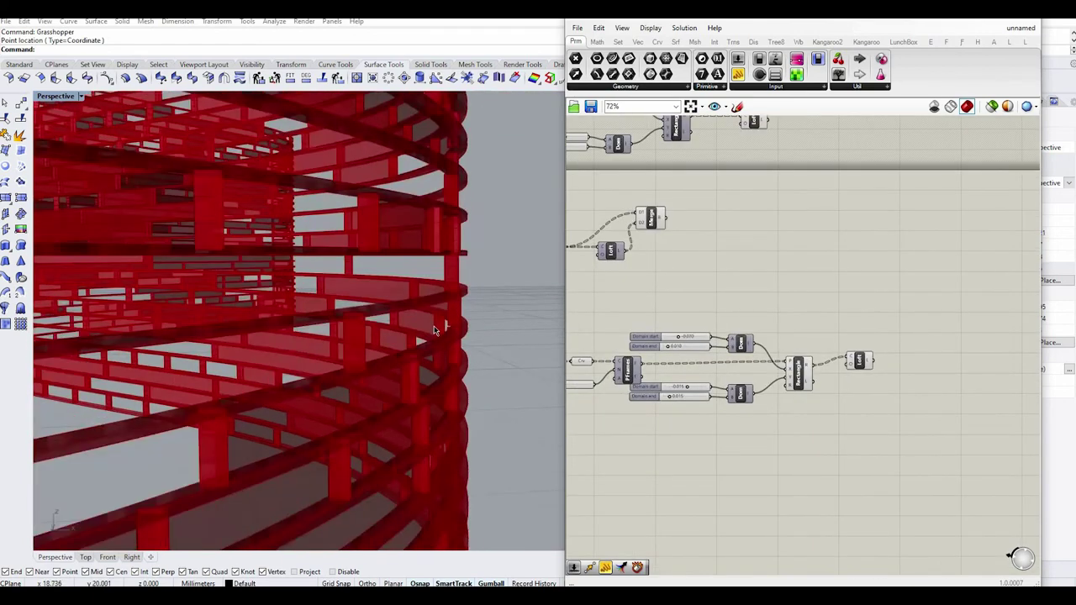
{"action": "scroll", "coordinate": [435, 329], "scroll_direction": "down", "scroll_amount": 8}
{"action": "right_click_drag", "start_coordinate": [443, 471], "coordinate": [353, 362]}
{"action": "scroll", "coordinate": [905, 354], "scroll_direction": "down", "scroll_amount": 4}
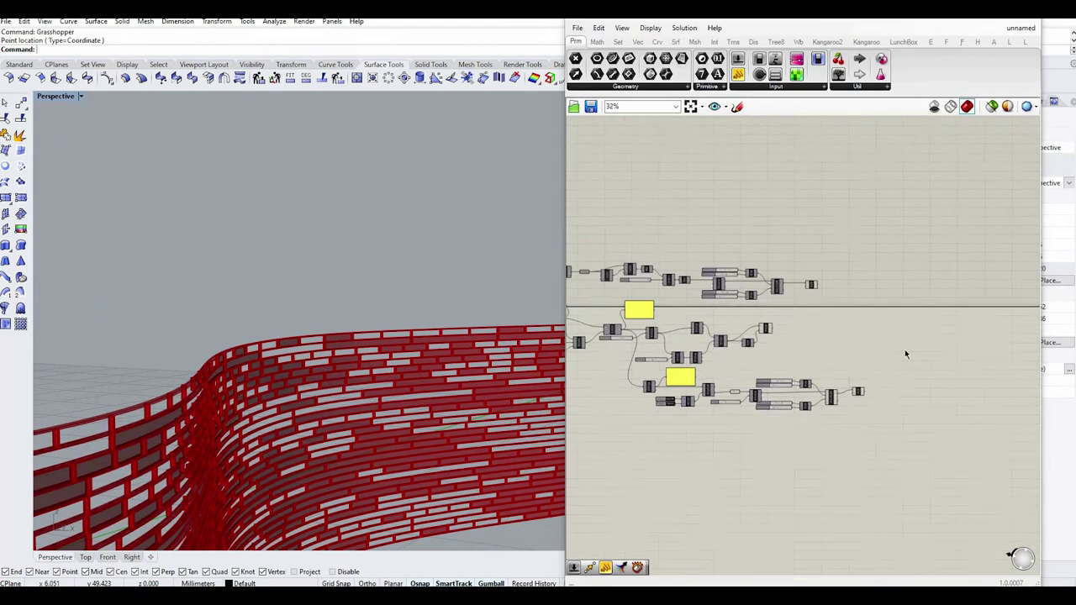
{"action": "scroll", "coordinate": [906, 354], "scroll_direction": "up", "scroll_amount": 3}
{"action": "scroll", "coordinate": [872, 372], "scroll_direction": "up", "scroll_amount": 1}
{"action": "scroll", "coordinate": [872, 372], "scroll_direction": "up", "scroll_amount": 3}
{"action": "right_click", "coordinate": [777, 329]}
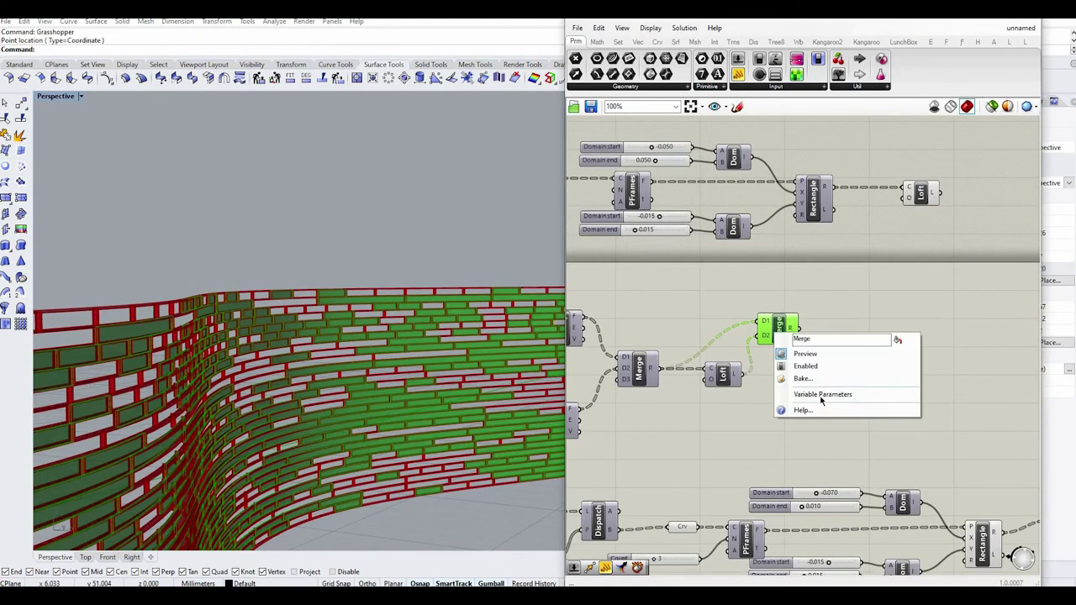
{"action": "left_click", "coordinate": [805, 379]}
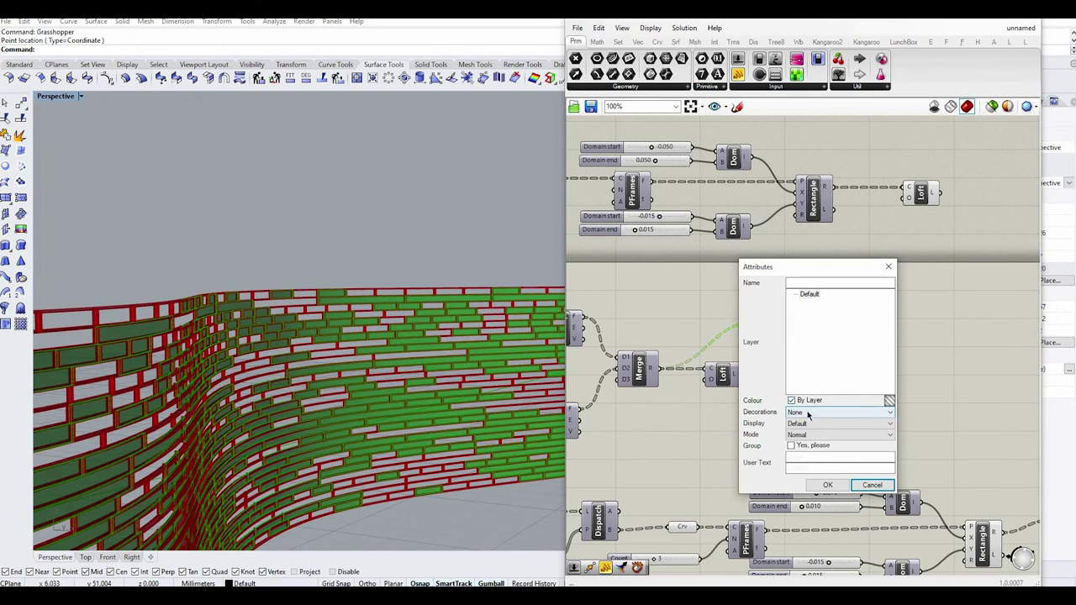
{"action": "left_click", "coordinate": [828, 485]}
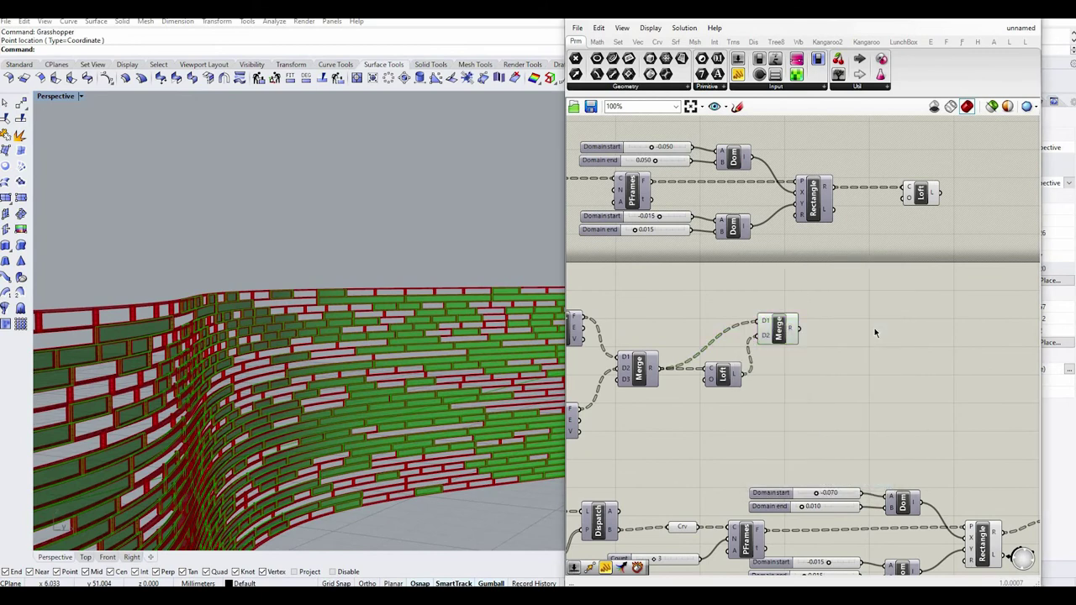
{"action": "key", "text": "ctrl+s"}
- Switch to Rhino and add three new layers to the document for the baked wall parts
{"action": "left_click", "coordinate": [1033, 307]}
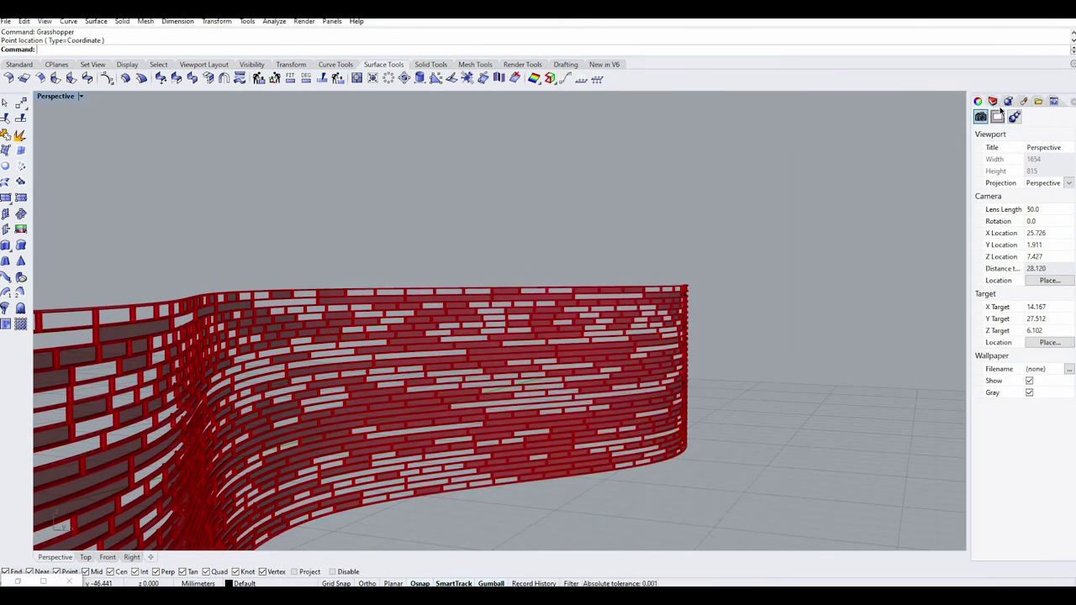
{"action": "left_click", "coordinate": [994, 103]}
{"action": "left_click", "coordinate": [980, 113]}
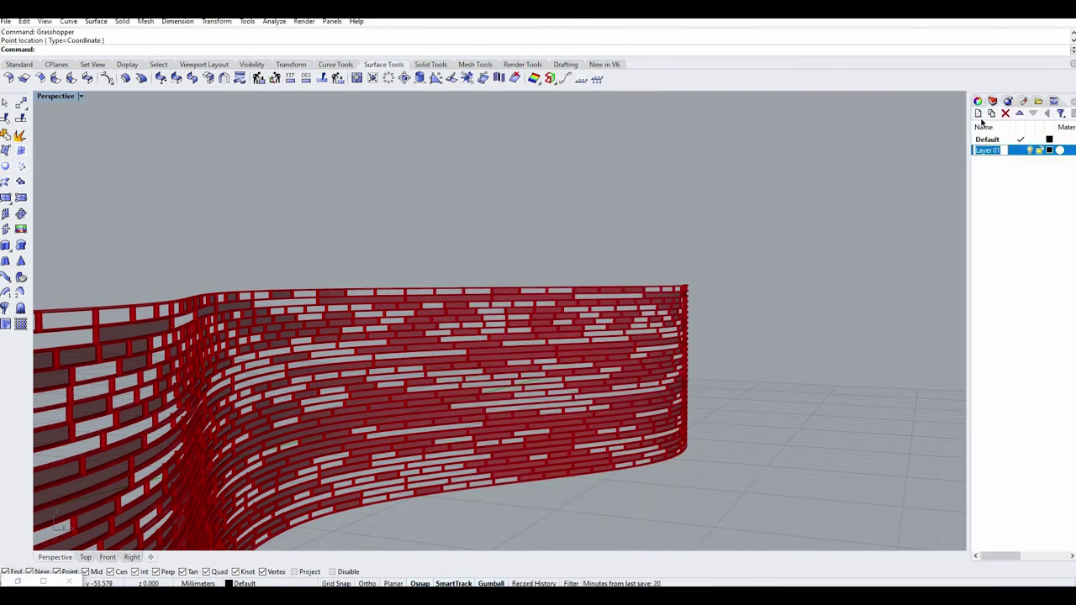
{"action": "left_click", "coordinate": [978, 113]}
{"action": "left_click", "coordinate": [999, 188]}
{"action": "left_click", "coordinate": [978, 114]}
{"action": "left_click", "coordinate": [988, 245]}
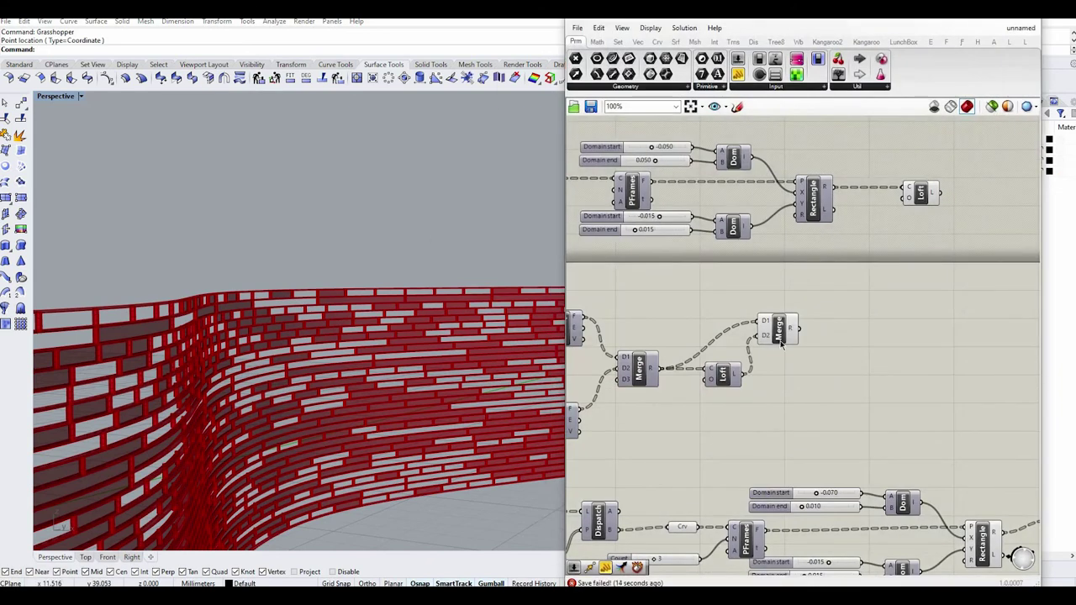
- Bake the final Merge component's brick panels from Grasshopper into Rhino
{"action": "left_click", "coordinate": [780, 337]}
{"action": "right_click", "coordinate": [773, 338]}
{"action": "left_click", "coordinate": [807, 415]}
{"action": "left_click", "coordinate": [816, 491]}
- Bake the horizontal strips' Loft onto Layer 02 as a group
{"action": "right_click_drag", "start_coordinate": [908, 273], "coordinate": [866, 347]}
{"action": "left_click", "coordinate": [880, 267]}
{"action": "right_click", "coordinate": [882, 269]}
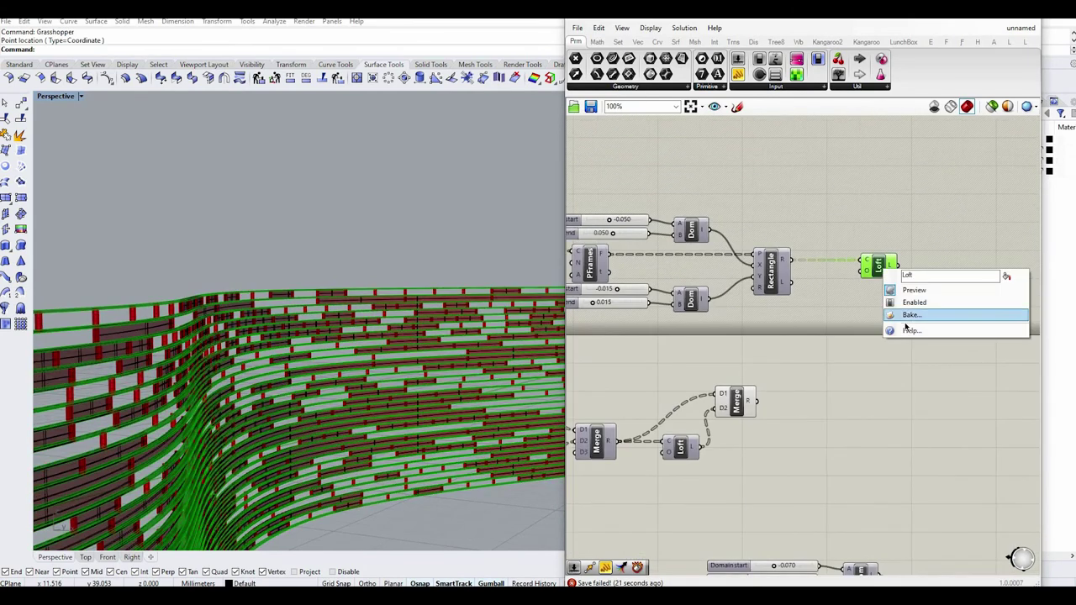
{"action": "left_click", "coordinate": [910, 317]}
{"action": "left_click", "coordinate": [904, 252]}
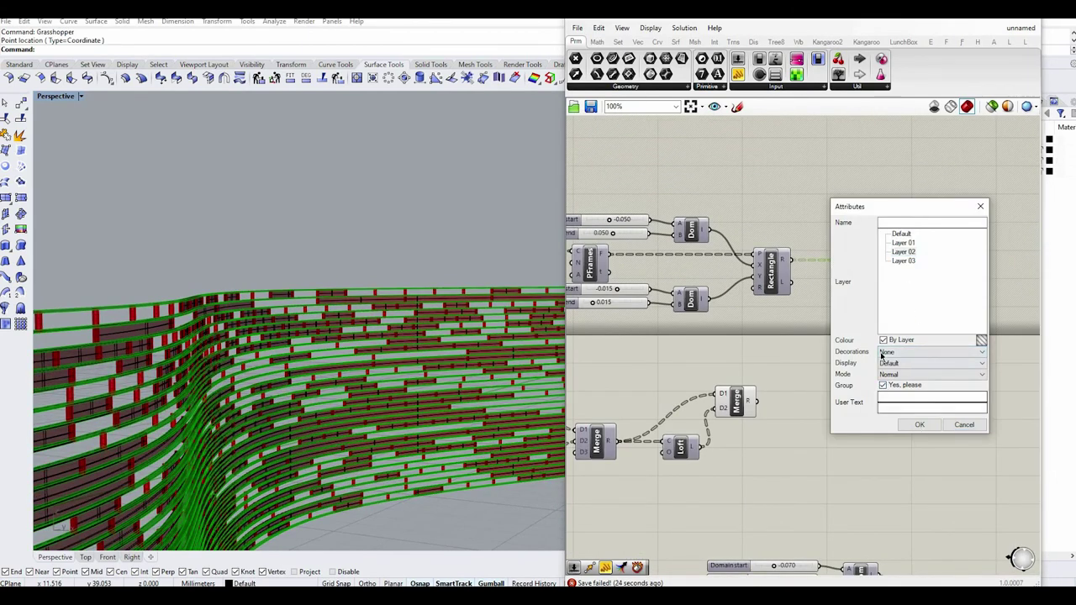
{"action": "left_click", "coordinate": [919, 425]}
- Bake the Loft of the vertical strips into Rhino
{"action": "scroll", "coordinate": [918, 420], "scroll_direction": "down", "scroll_amount": 4}
{"action": "scroll", "coordinate": [918, 420], "scroll_direction": "up", "scroll_amount": 5}
{"action": "right_click", "coordinate": [916, 416]}
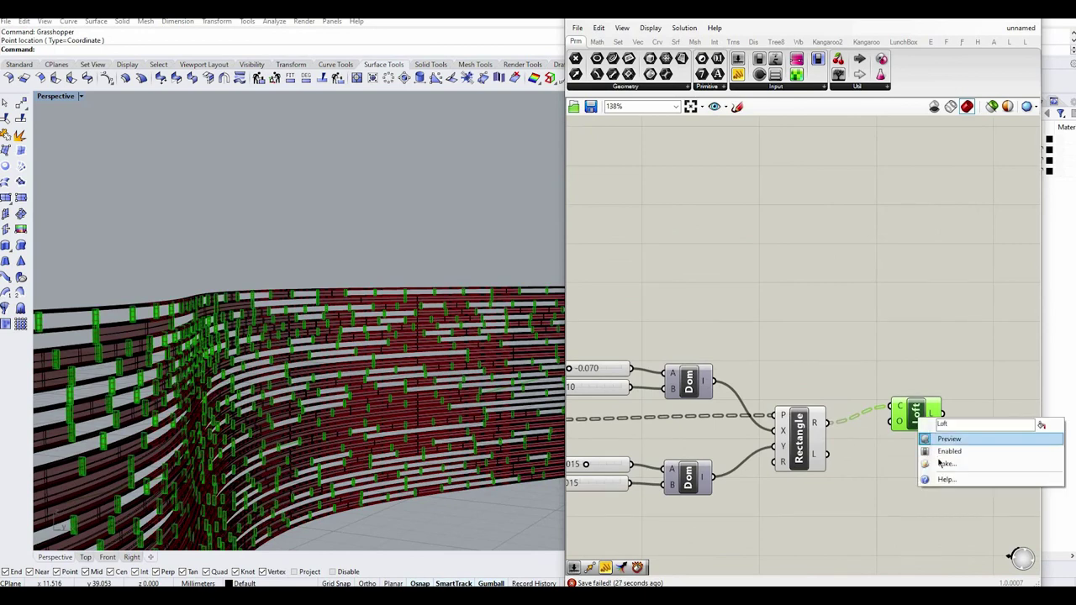
{"action": "left_click", "coordinate": [941, 465]}
{"action": "left_click", "coordinate": [959, 569]}
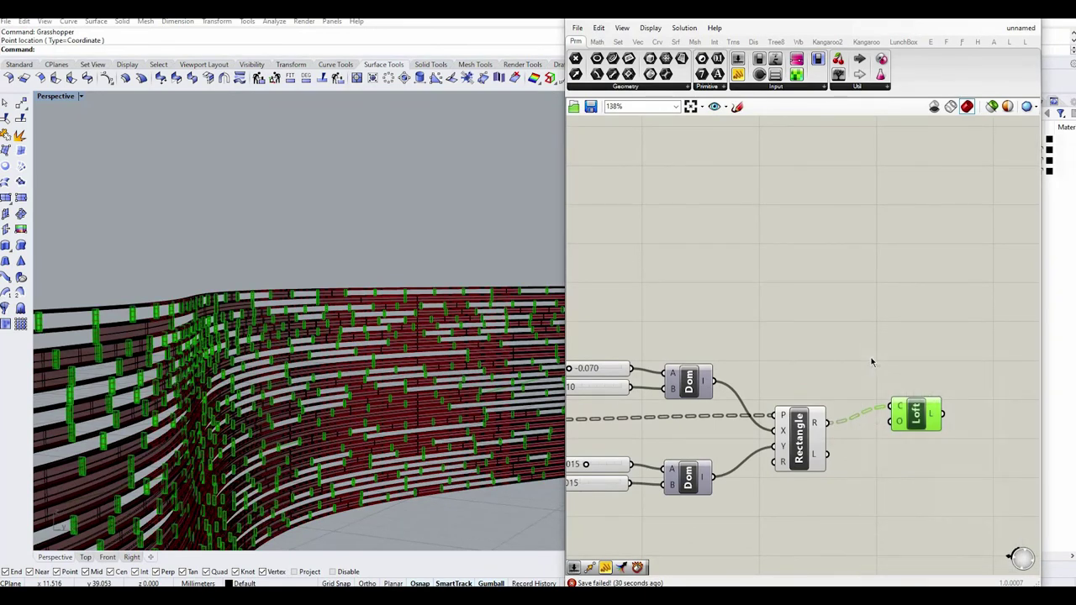
- Select the whole Grasshopper definition and turn off its preview so only the baked geometry shows
{"action": "scroll", "coordinate": [873, 361], "scroll_direction": "down", "scroll_amount": 7}
{"action": "left_click_drag", "start_coordinate": [577, 250], "coordinate": [937, 439]}
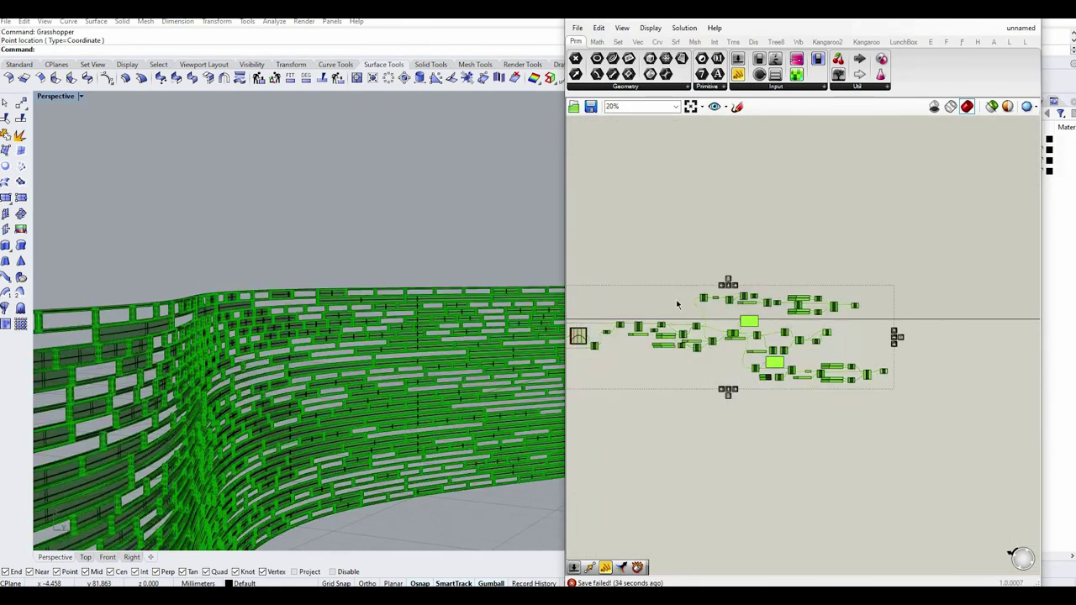
{"action": "middle_click", "coordinate": [624, 334]}
{"action": "left_click", "coordinate": [662, 296]}
- Switch the Perspective viewport to the Rendered display mode and check the baked wall up close
{"action": "scroll", "coordinate": [370, 332], "scroll_direction": "down", "scroll_amount": 4}
{"action": "left_click", "coordinate": [81, 97]}
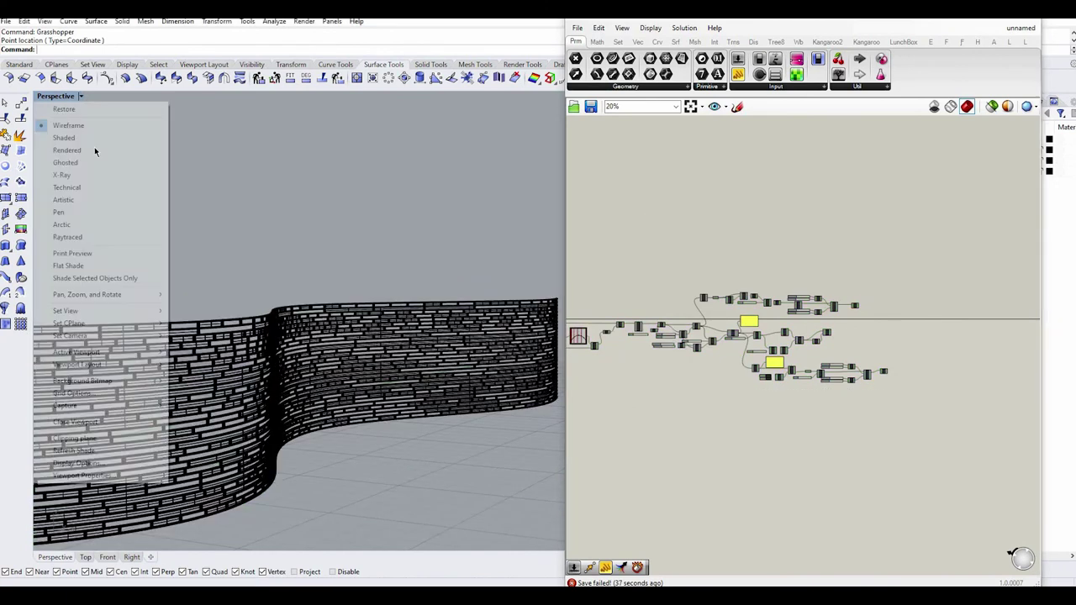
{"action": "left_click", "coordinate": [94, 151]}
{"action": "scroll", "coordinate": [454, 372], "scroll_direction": "down", "scroll_amount": 4}
{"action": "scroll", "coordinate": [193, 378], "scroll_direction": "up", "scroll_amount": 7}
{"action": "scroll", "coordinate": [144, 316], "scroll_direction": "up", "scroll_amount": 2}
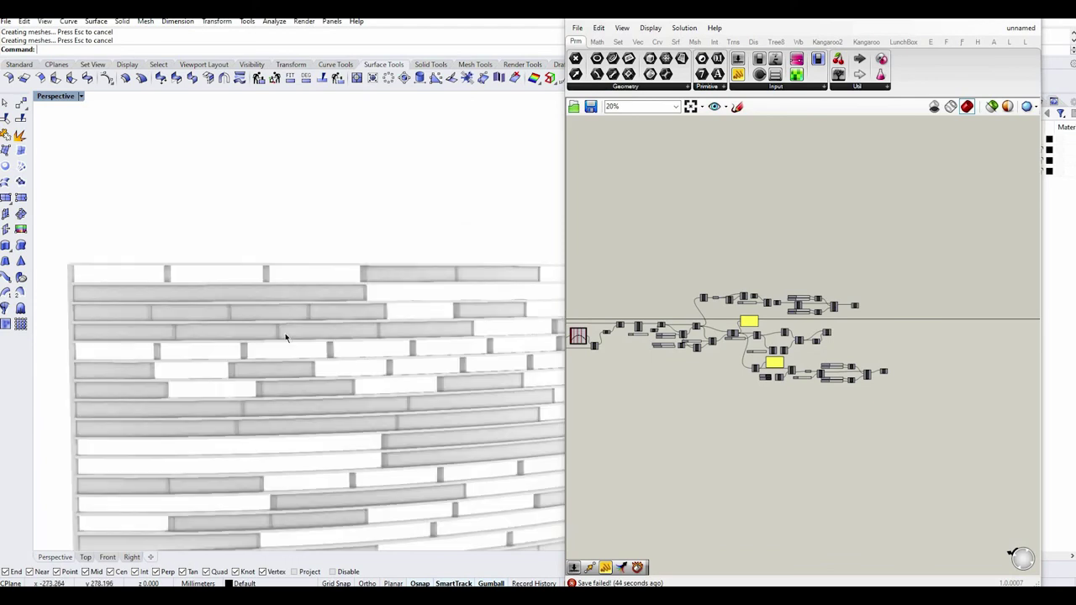
{"action": "left_click", "coordinate": [1043, 132]}
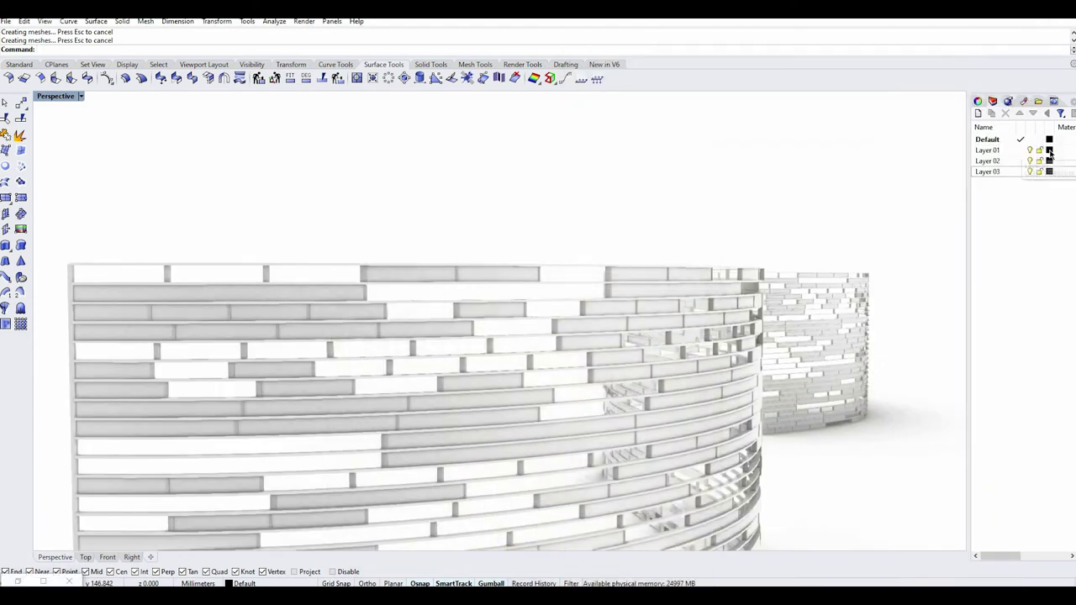
{"action": "left_click", "coordinate": [1050, 150]}
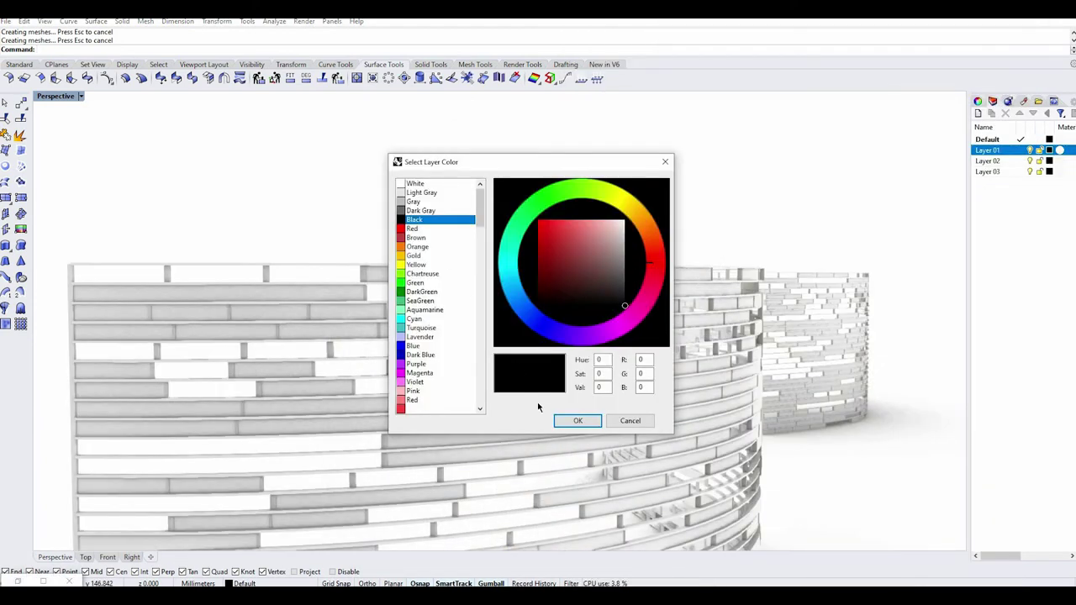
{"action": "left_click", "coordinate": [588, 424]}
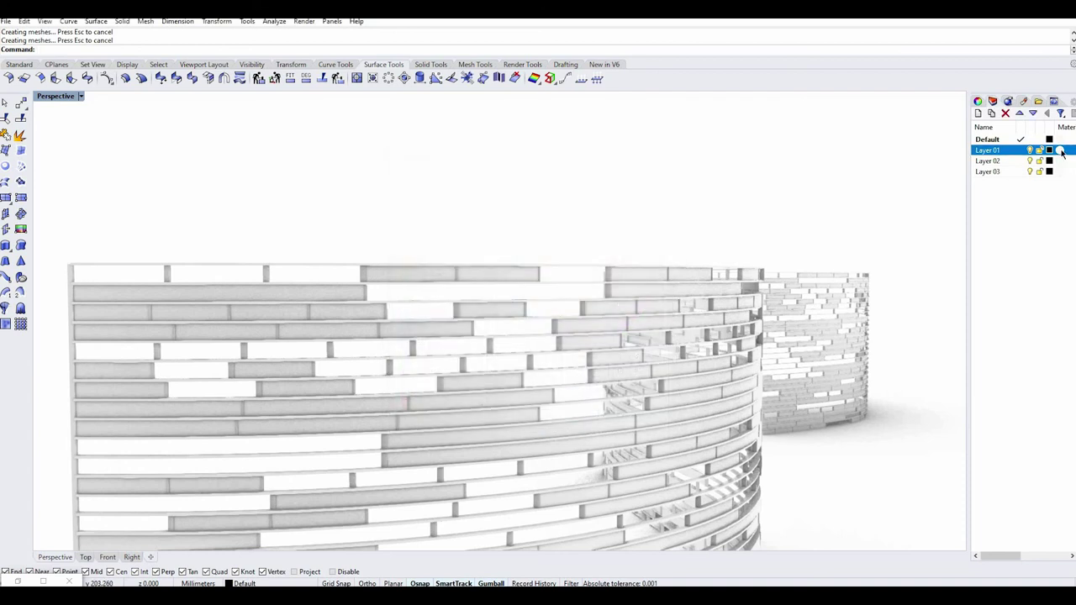
- Give Layer 02 a glossy Paint material in a dark grey from the Grayscale colours
{"action": "left_click", "coordinate": [1060, 160]}
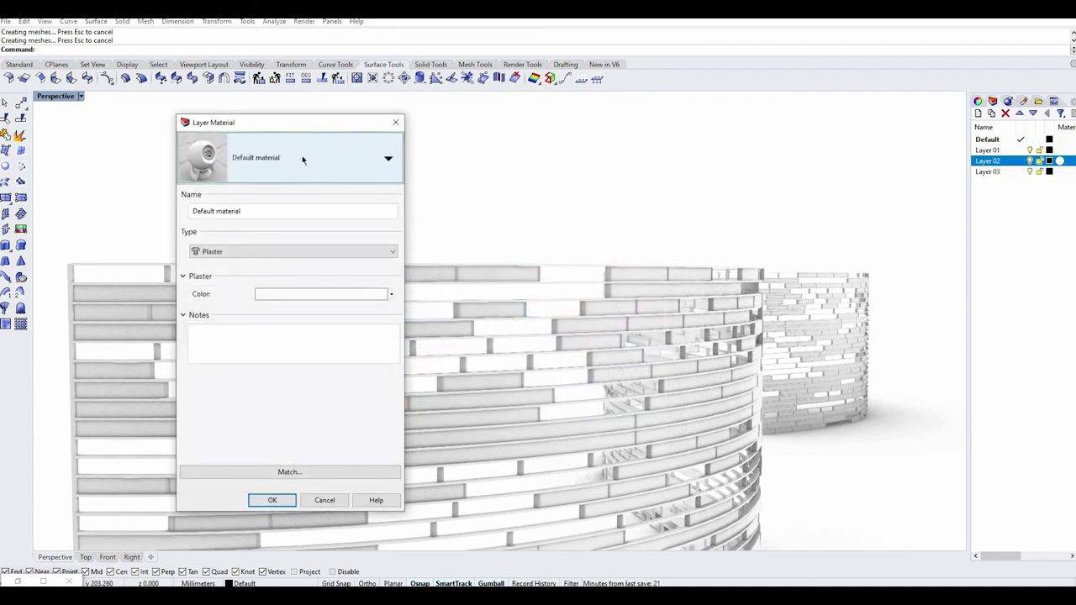
{"action": "left_click", "coordinate": [305, 159]}
{"action": "left_click", "coordinate": [283, 200]}
{"action": "left_click", "coordinate": [303, 275]}
{"action": "left_click", "coordinate": [294, 251]}
{"action": "left_click", "coordinate": [300, 305]}
{"action": "left_click", "coordinate": [376, 294]}
{"action": "scroll", "coordinate": [420, 348], "scroll_direction": "down", "scroll_amount": 7}
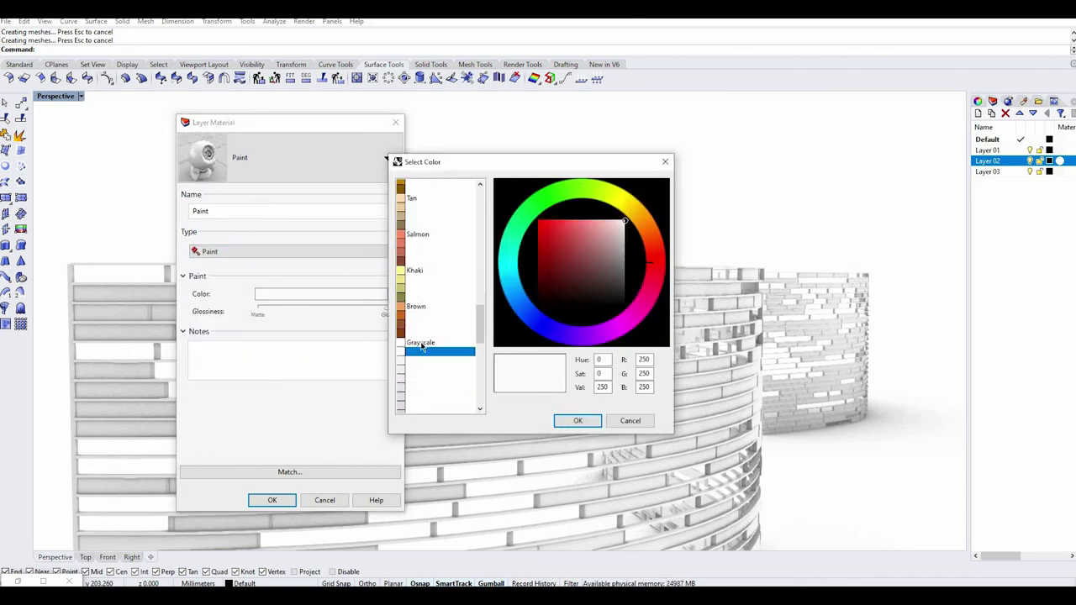
{"action": "left_click", "coordinate": [403, 377]}
{"action": "left_click", "coordinate": [577, 420]}
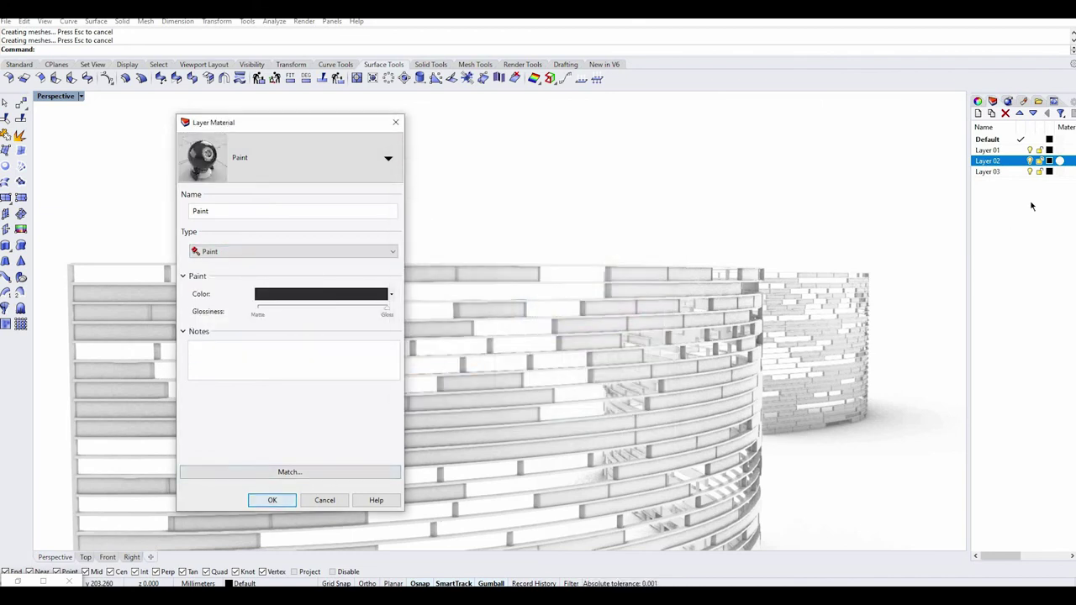
{"action": "left_click", "coordinate": [272, 500]}
- Assign the existing dark Paint material to Layer 03 and check the rendered wall from several distances
{"action": "left_click", "coordinate": [1062, 173]}
{"action": "left_click", "coordinate": [305, 161]}
{"action": "left_click", "coordinate": [278, 243]}
{"action": "left_click", "coordinate": [273, 500]}
{"action": "scroll", "coordinate": [607, 233], "scroll_direction": "down", "scroll_amount": 5}
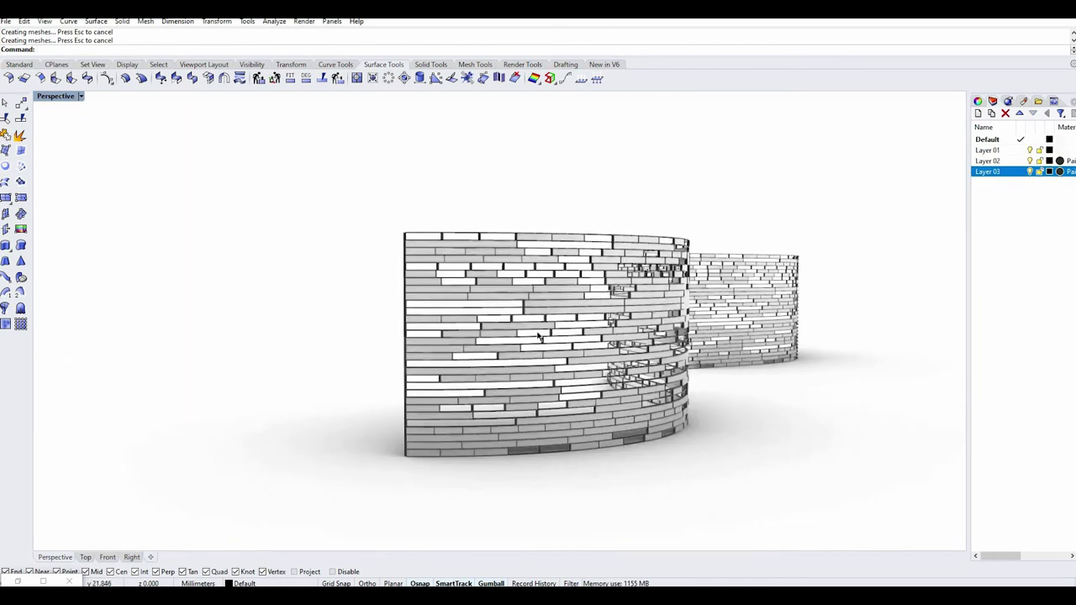
{"action": "scroll", "coordinate": [589, 370], "scroll_direction": "up", "scroll_amount": 6}
{"action": "scroll", "coordinate": [541, 324], "scroll_direction": "down", "scroll_amount": 4}
{"action": "right_click_drag", "start_coordinate": [542, 327], "coordinate": [525, 332]}
{"action": "right_click_drag", "start_coordinate": [712, 303], "coordinate": [601, 319]}
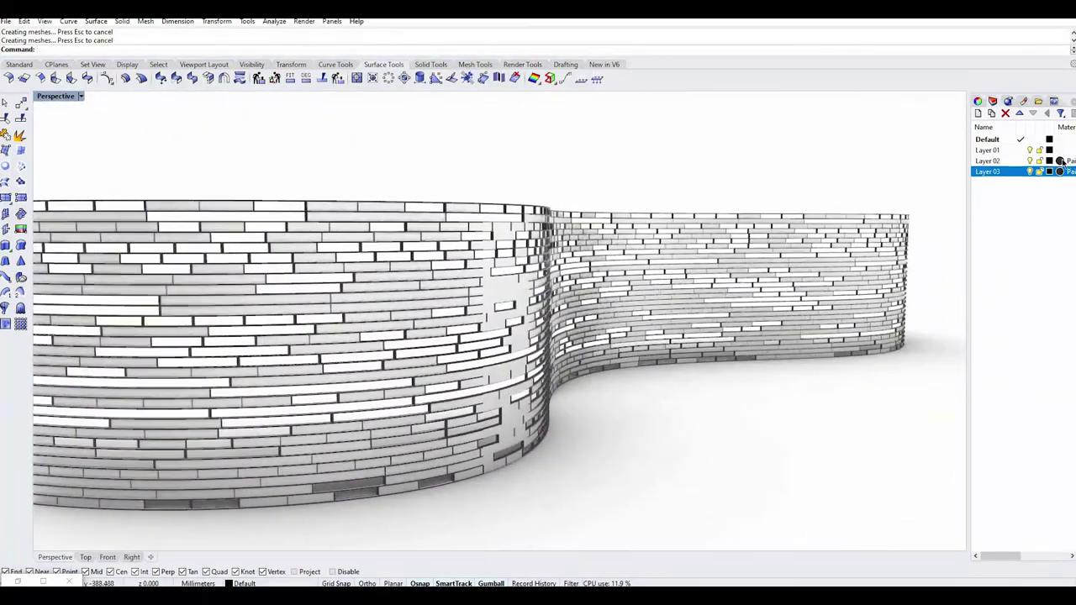
- Give Layer 02 a new Paint material in a light orange colour and check the wall from another angle
{"action": "left_click", "coordinate": [1061, 160]}
{"action": "left_click", "coordinate": [262, 171]}
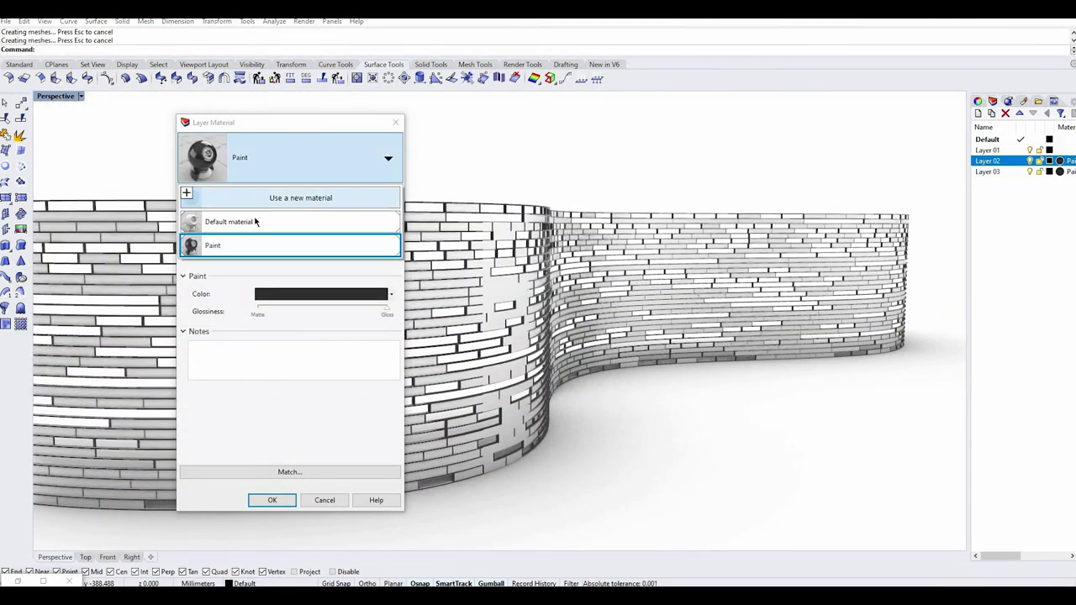
{"action": "left_click", "coordinate": [260, 197]}
{"action": "left_click", "coordinate": [284, 257]}
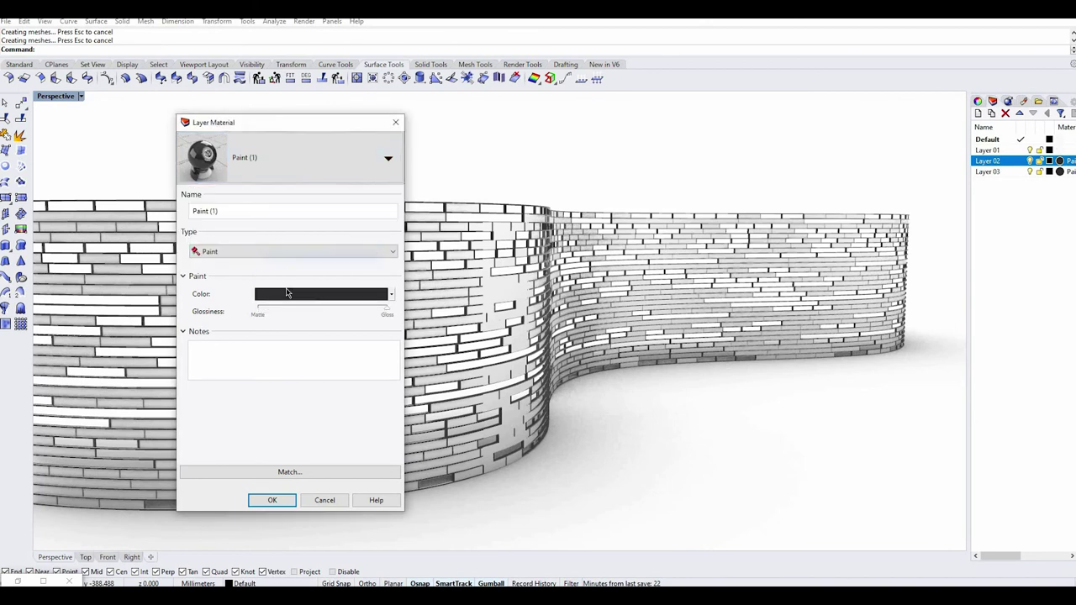
{"action": "left_click", "coordinate": [288, 293]}
{"action": "scroll", "coordinate": [416, 285], "scroll_direction": "down", "scroll_amount": 10}
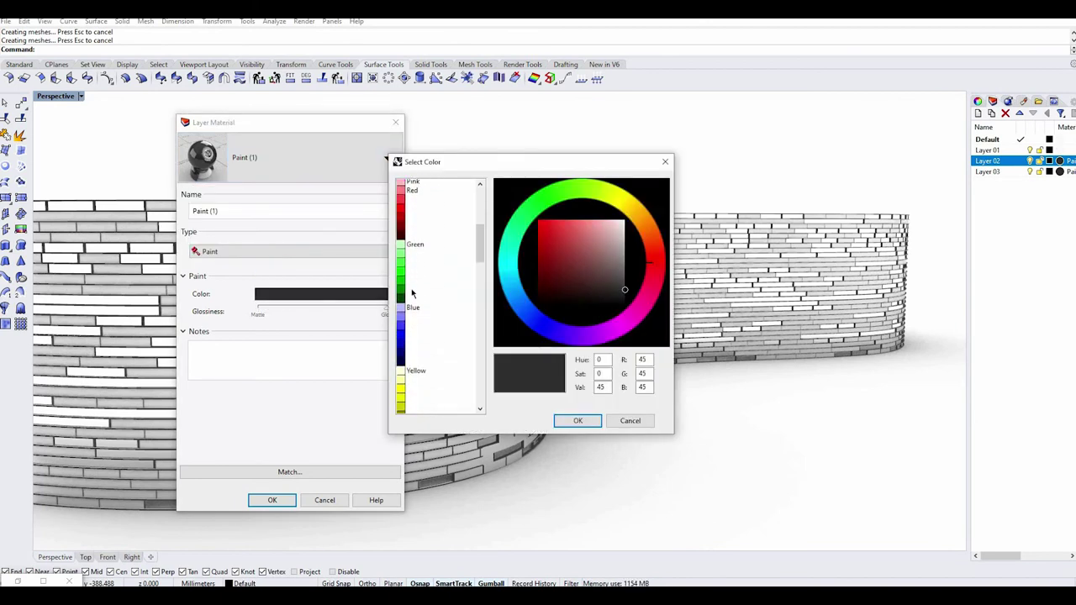
{"action": "left_click", "coordinate": [590, 426]}
{"action": "left_click", "coordinate": [286, 501]}
{"action": "right_click_drag", "start_coordinate": [436, 328], "coordinate": [712, 287]}
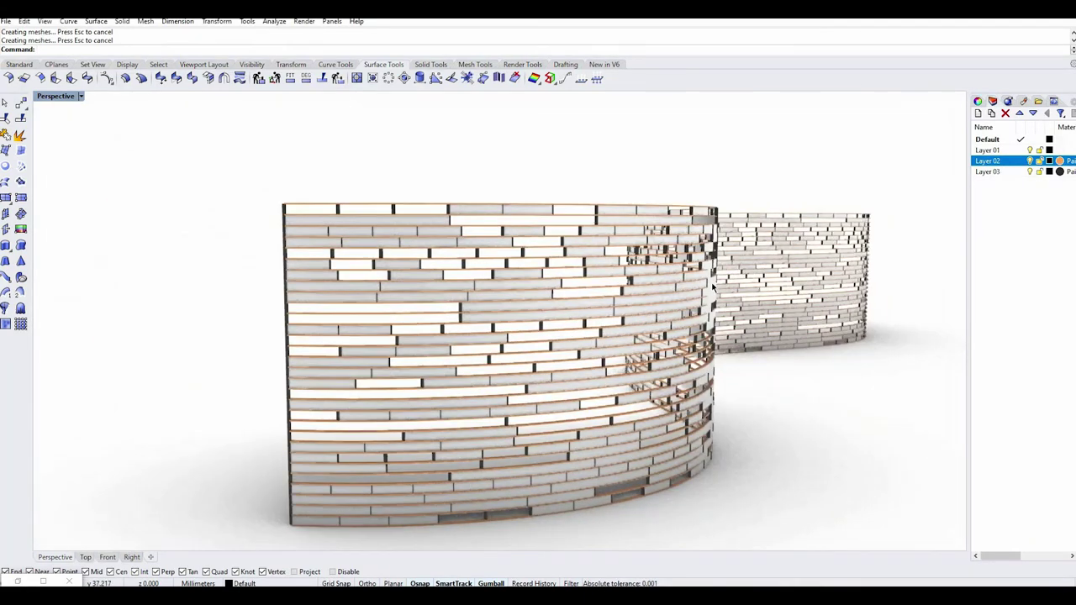
- Select the brick panels on the wall and undo Layer 02's last material change
{"action": "left_click", "coordinate": [871, 324]}
{"action": "left_click", "coordinate": [911, 351]}
{"action": "key", "text": "ctrl+z"}
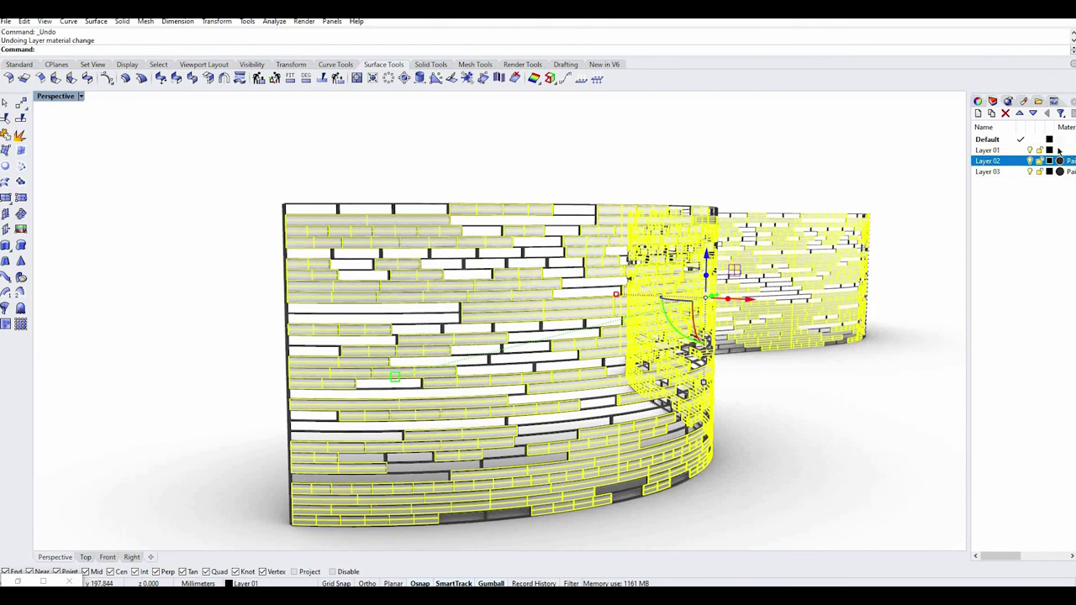
- Assign the orange Paint (1) material to Layer 01 with reduced glossiness and check the rendered wall from several distances
{"action": "left_click", "coordinate": [1059, 150]}
{"action": "left_click", "coordinate": [389, 158]}
{"action": "left_click", "coordinate": [277, 269]}
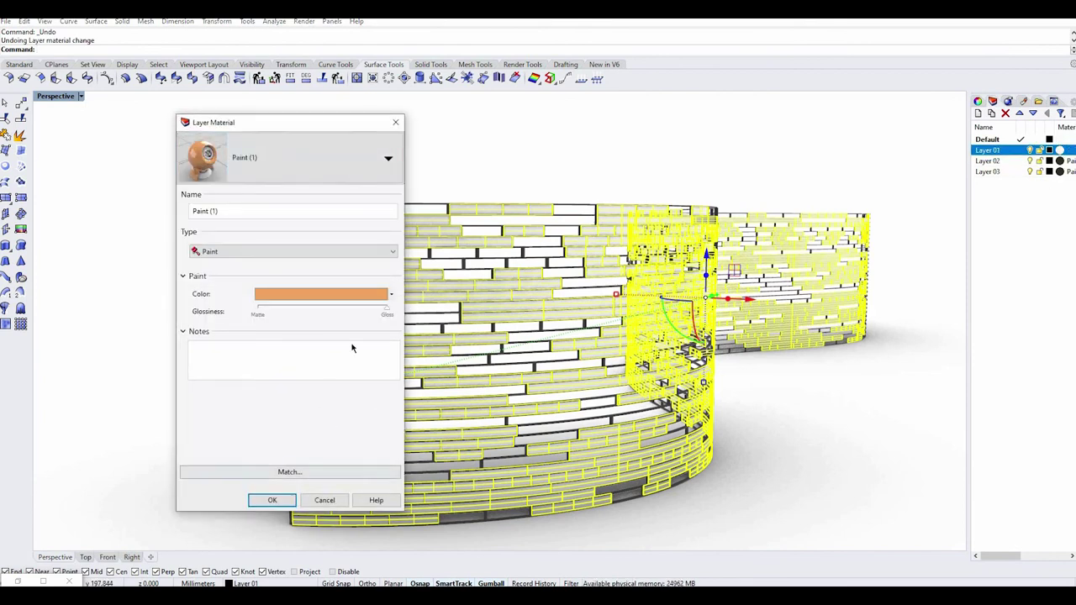
{"action": "left_click_drag", "start_coordinate": [377, 313], "coordinate": [319, 316]}
{"action": "left_click", "coordinate": [270, 505]}
{"action": "left_click", "coordinate": [850, 447]}
{"action": "mouse_move", "coordinate": [850, 446]}
{"action": "right_mouse_down"}
{"action": "mouse_move", "coordinate": [507, 370]}
{"action": "mouse_move", "coordinate": [541, 414]}
{"action": "mouse_move", "coordinate": [573, 407]}
{"action": "right_mouse_up"}
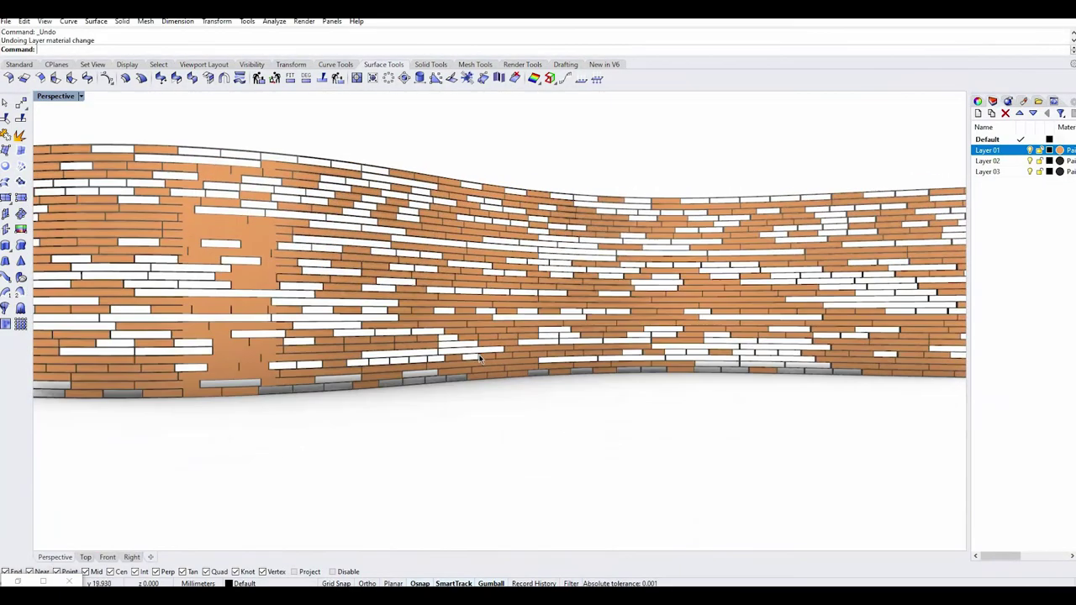
{"action": "scroll", "coordinate": [572, 407], "scroll_direction": "down", "scroll_amount": 5}
{"action": "scroll", "coordinate": [689, 370], "scroll_direction": "up", "scroll_amount": 3}
{"action": "scroll", "coordinate": [508, 395], "scroll_direction": "down", "scroll_amount": 3}
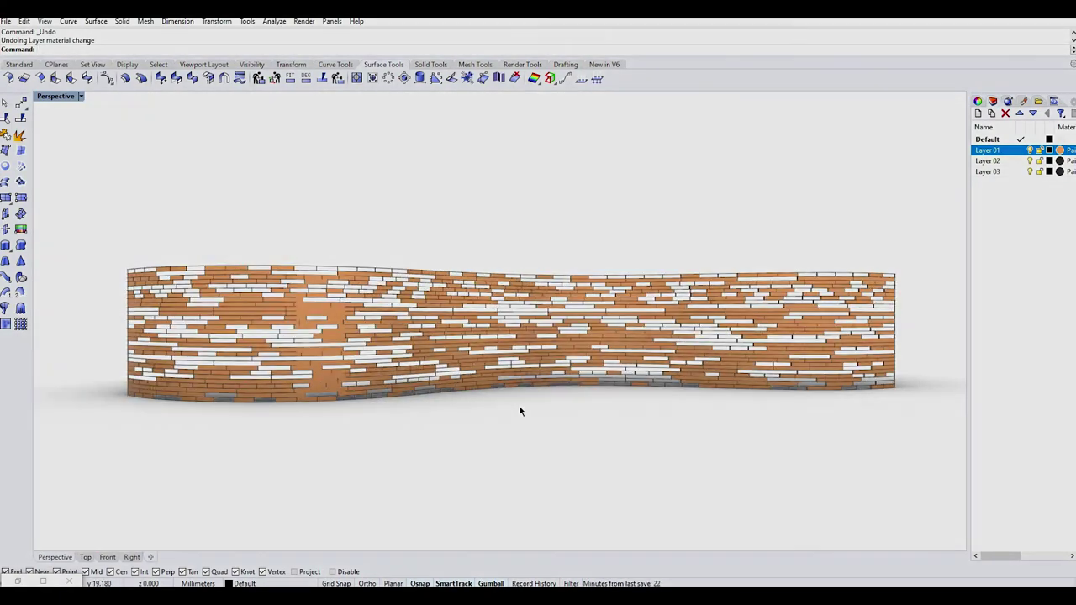